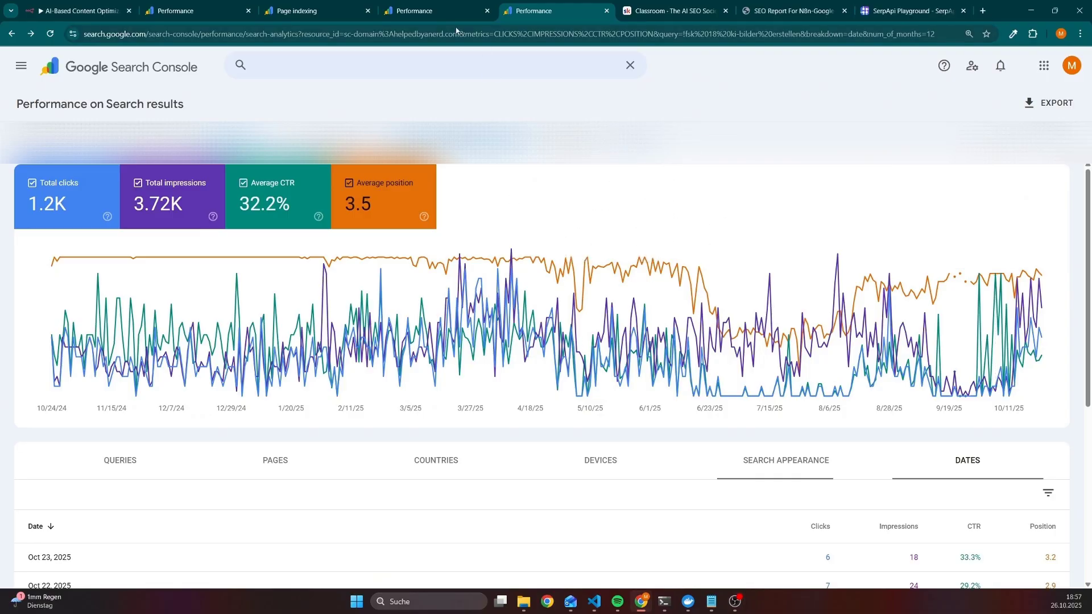
Step: Review the Search Console performance and page indexing reports and the nodes of the AI-Based Content Optimization workflow
key(ctrl+shift+Tab)
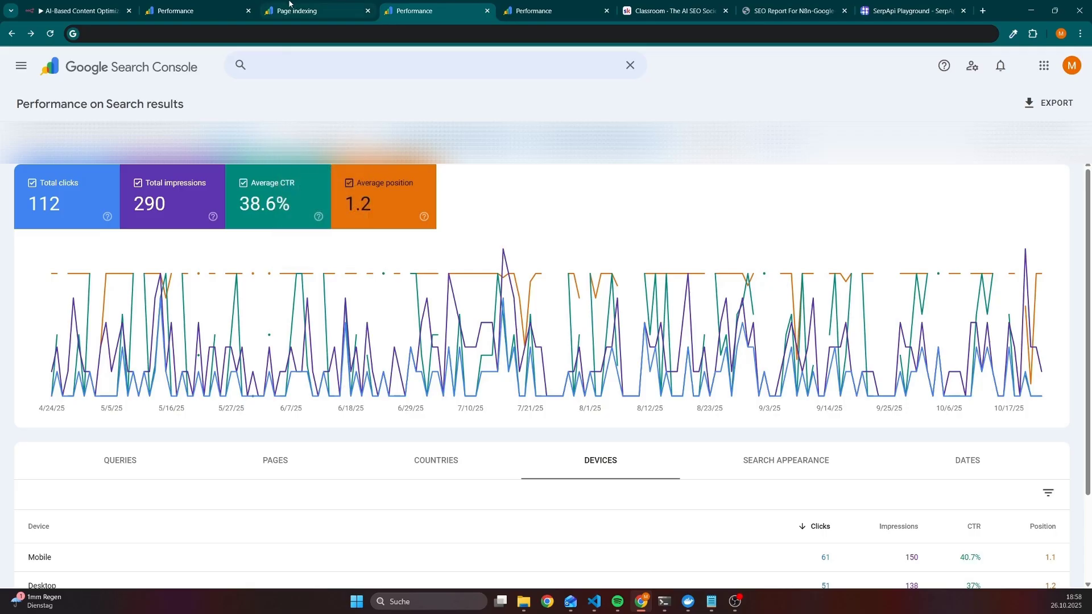
click(314, 11)
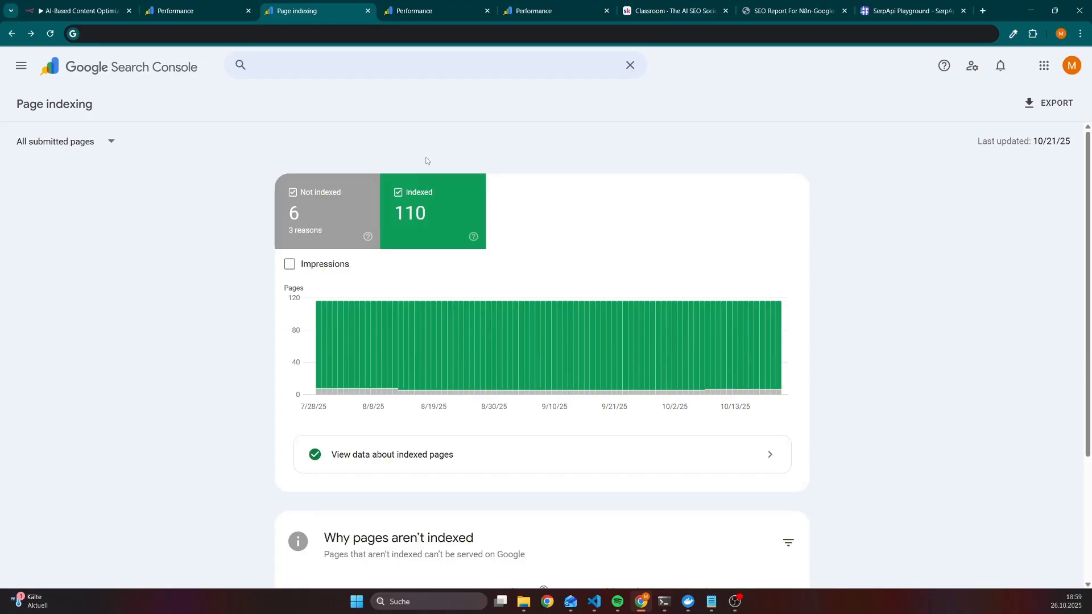
click(64, 11)
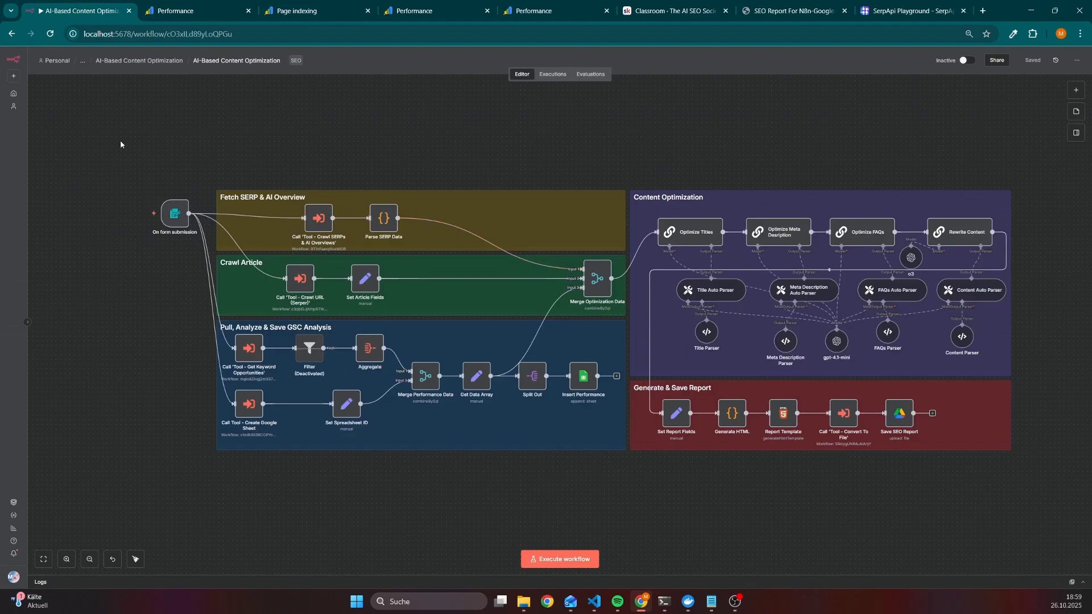
drag(121, 145, 1059, 474)
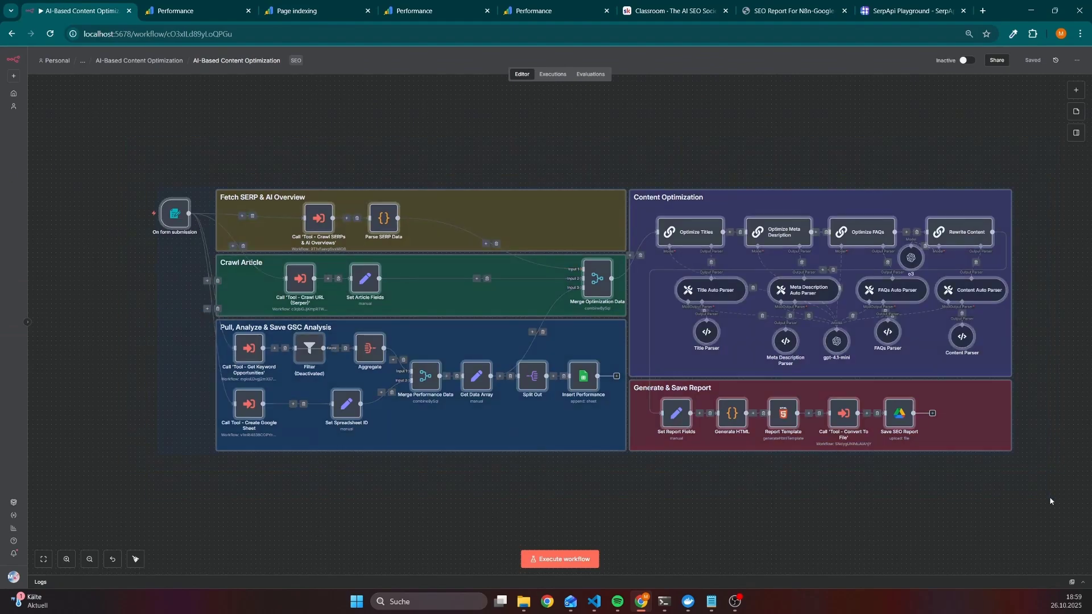
Step: Open the generated SEO report and read its title recommendations, keyword opportunities and identified gaps
click(775, 10)
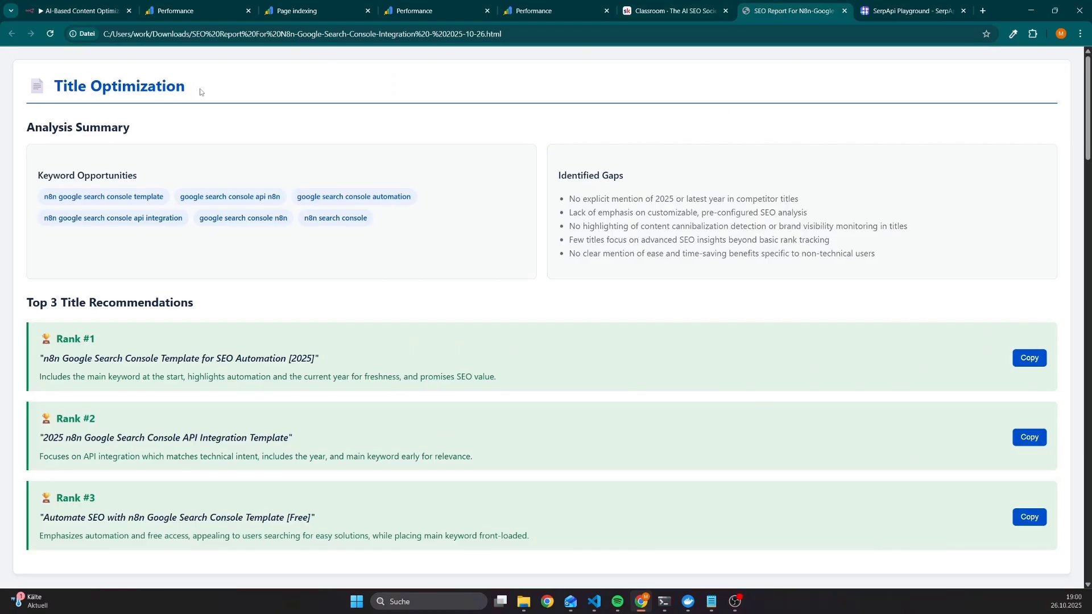
scroll(378, 310, down, 2)
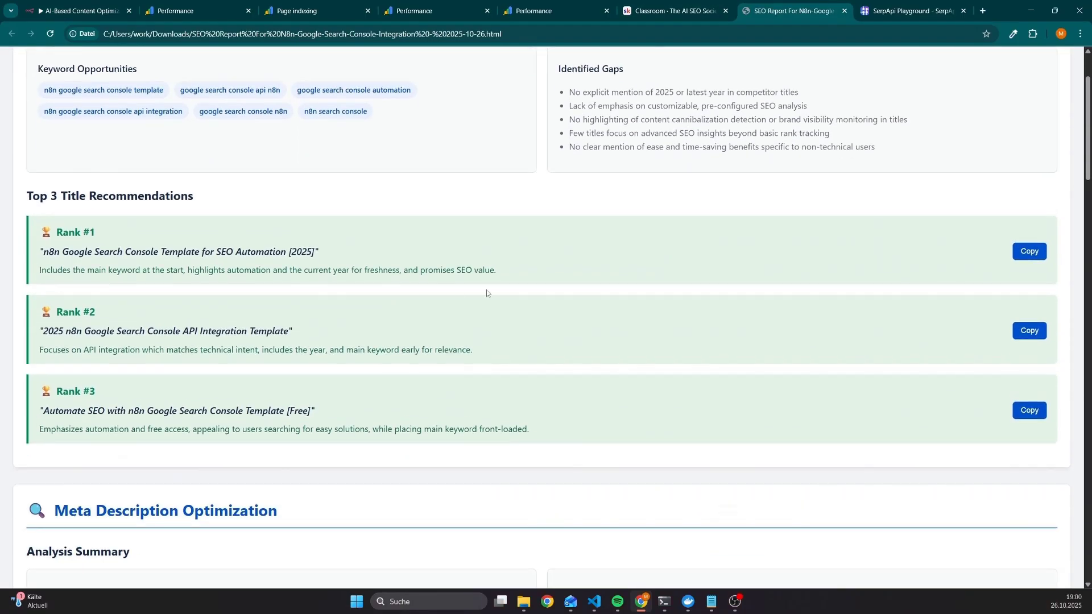
scroll(108, 198, up, 1)
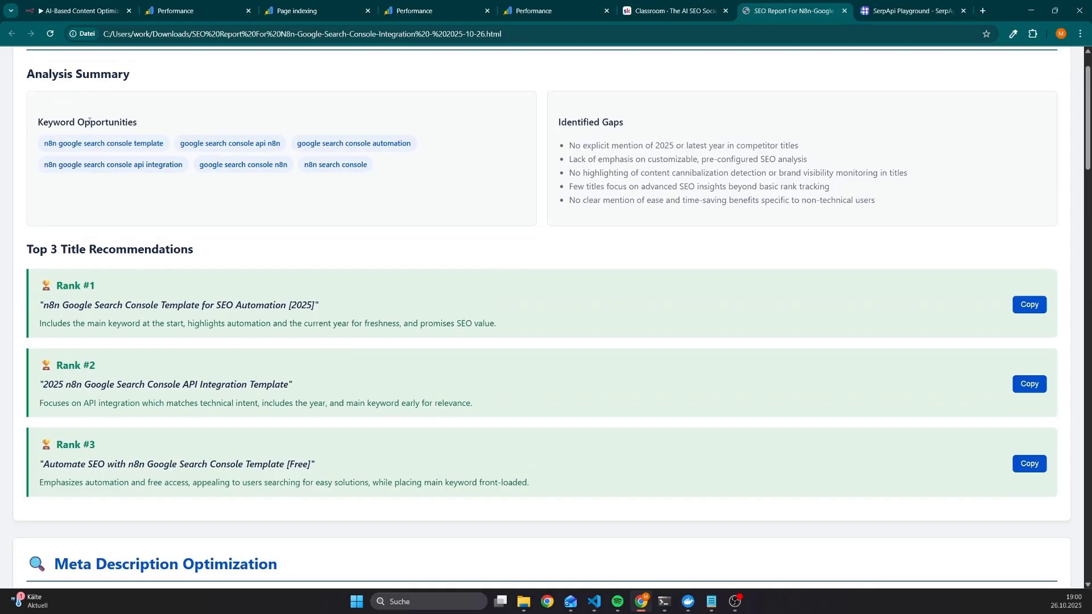
scroll(89, 121, down, 4)
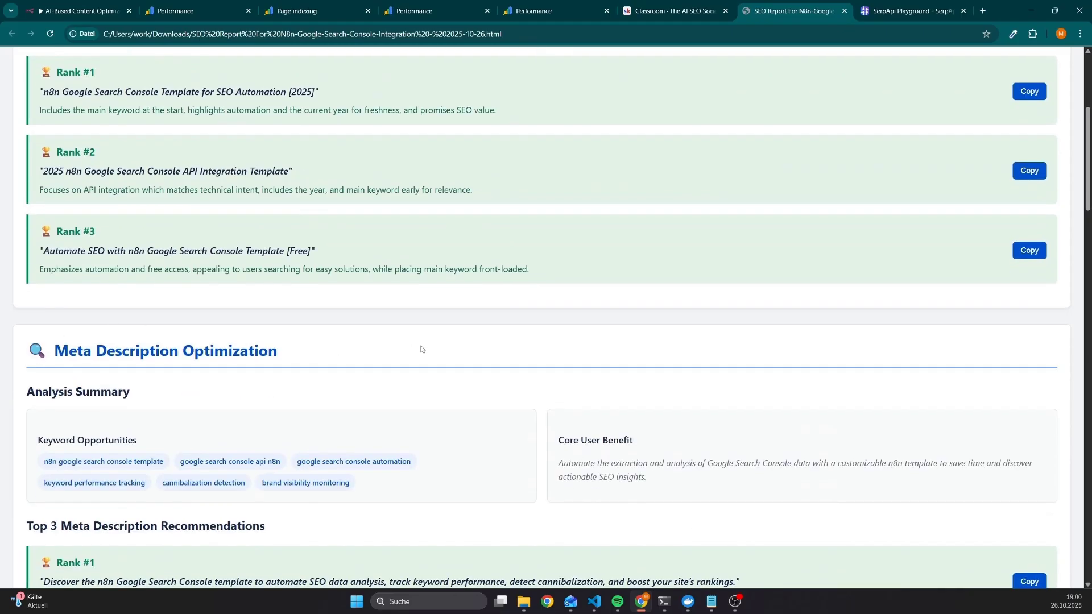
Step: Examine the report's original and rewritten paragraphs under On-Page Content Updates and the questions under FAQ Optimization
scroll(423, 347, down, 12)
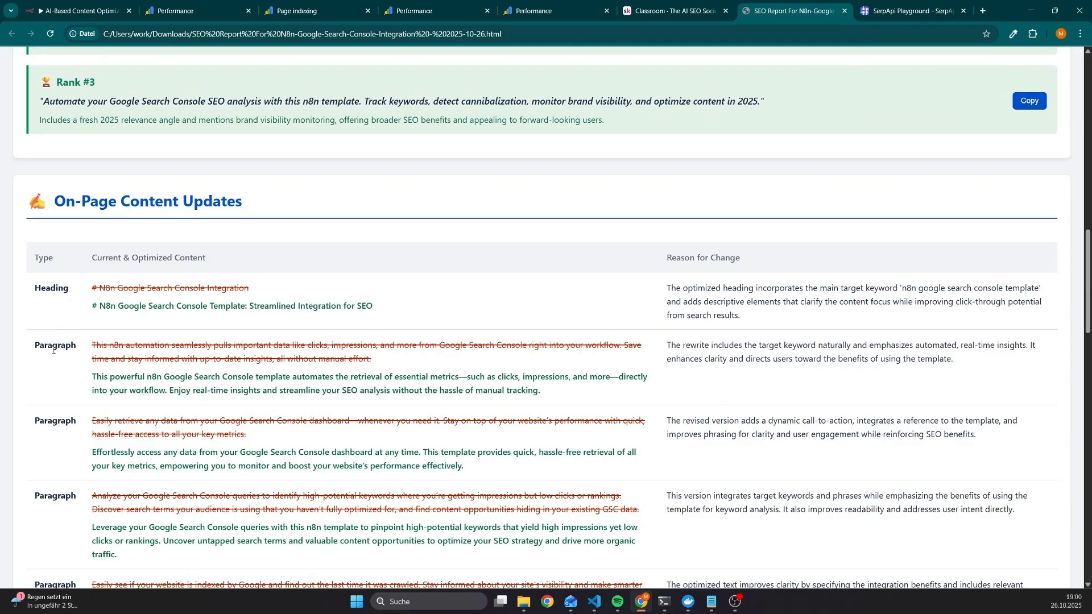
drag(93, 346, 371, 360)
drag(104, 381, 541, 392)
scroll(531, 381, down, 7)
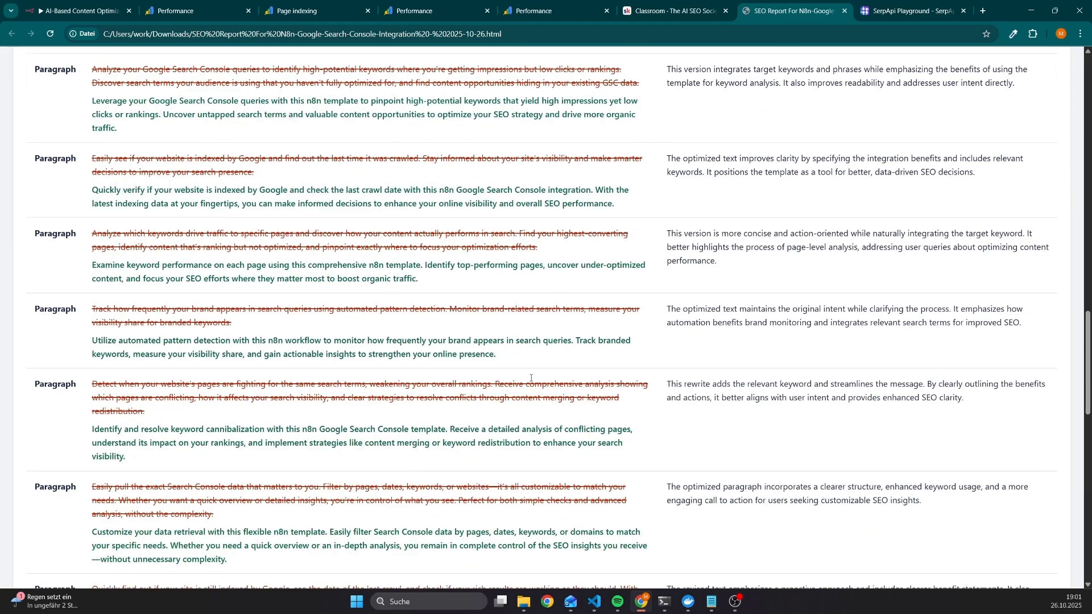
scroll(532, 378, down, 5)
scroll(230, 385, down, 7)
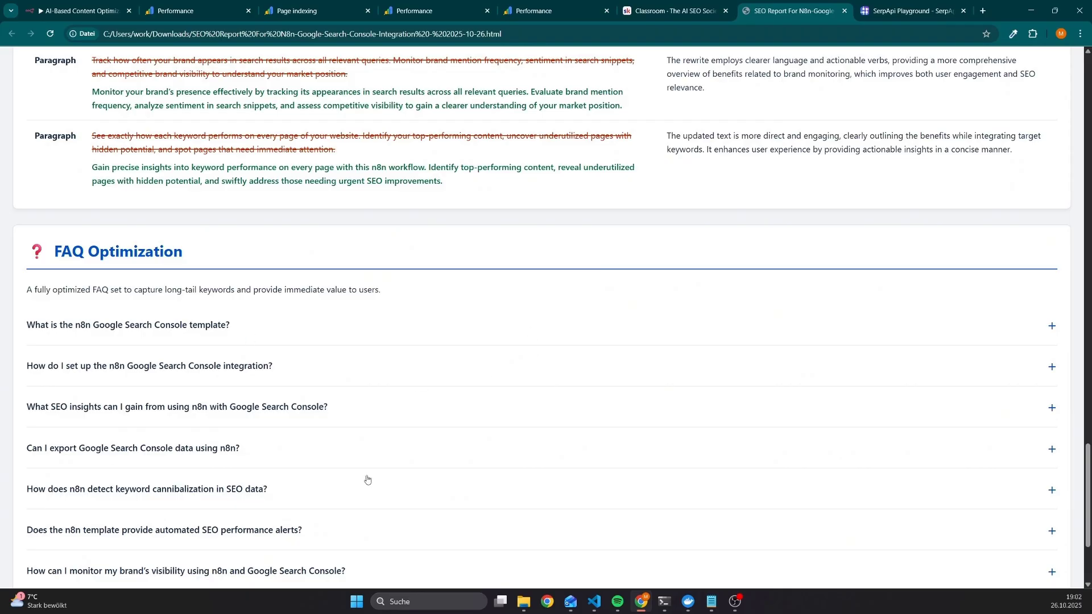
scroll(358, 418, down, 3)
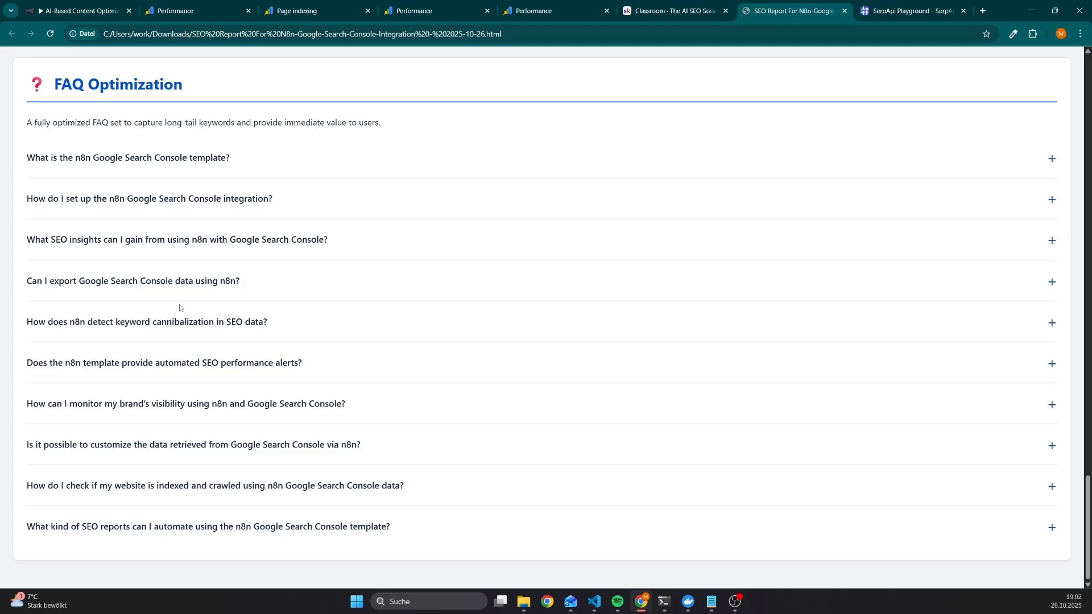
Step: Enlarge the results preview in the SerpApi Playground and examine the sample Coffee search results, including People also ask
click(949, 7)
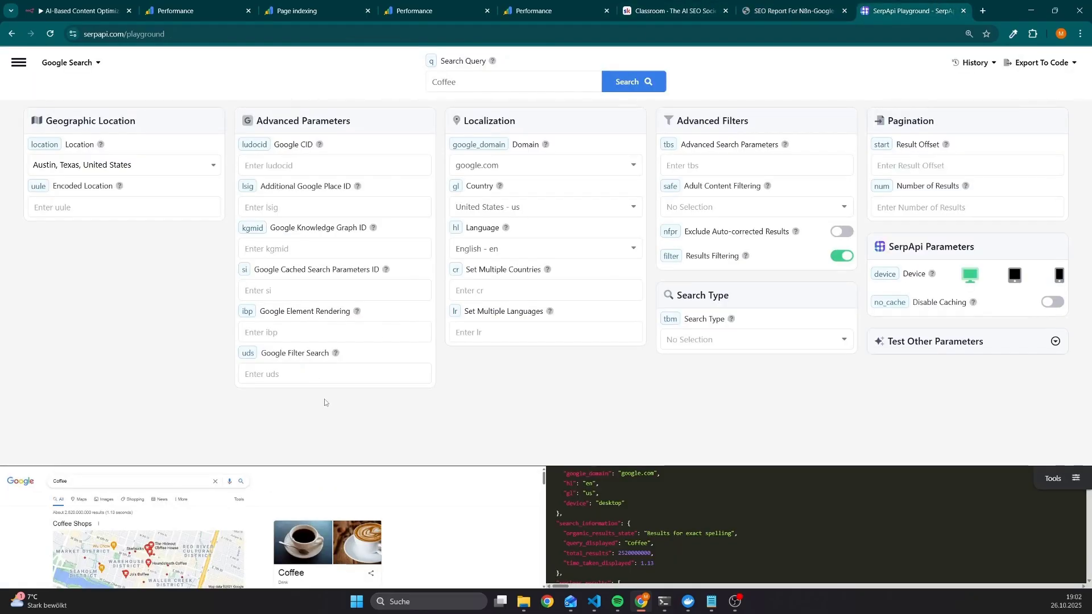
scroll(324, 535, down, 2)
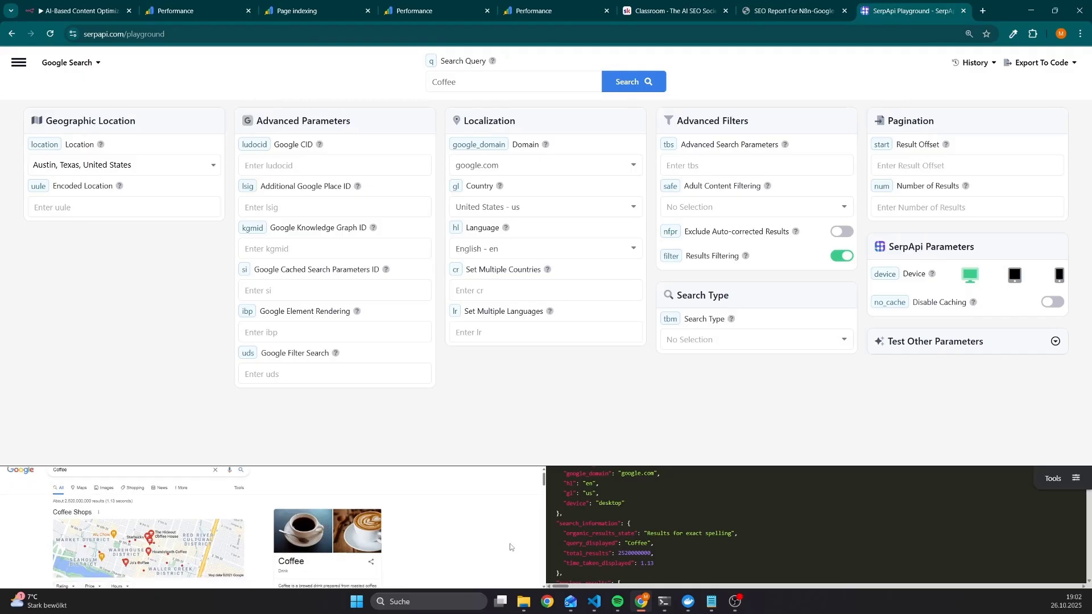
drag(420, 466, 393, 295)
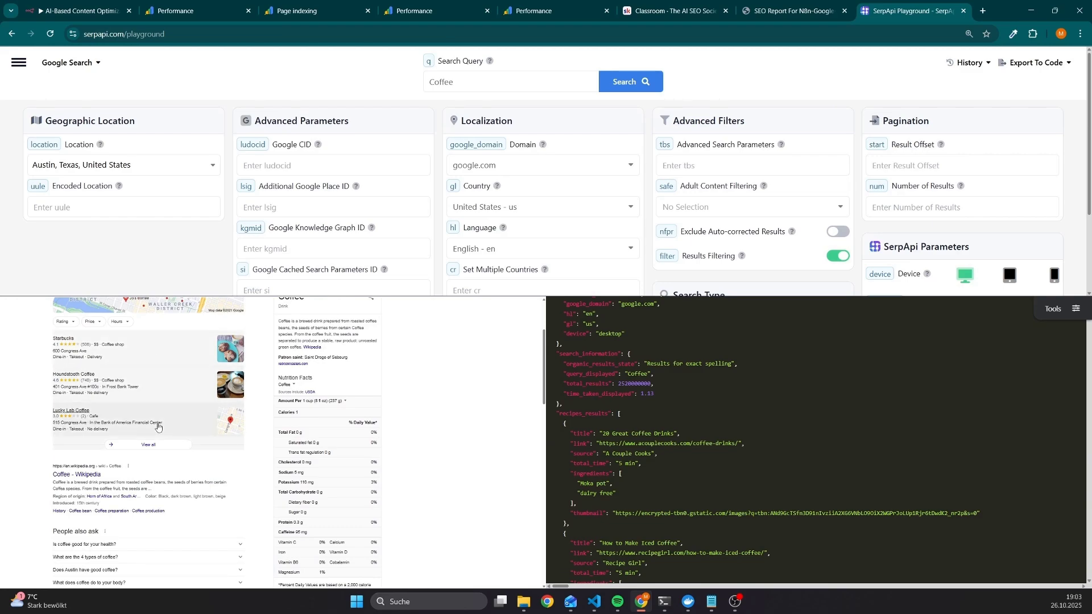
scroll(221, 479, down, 1)
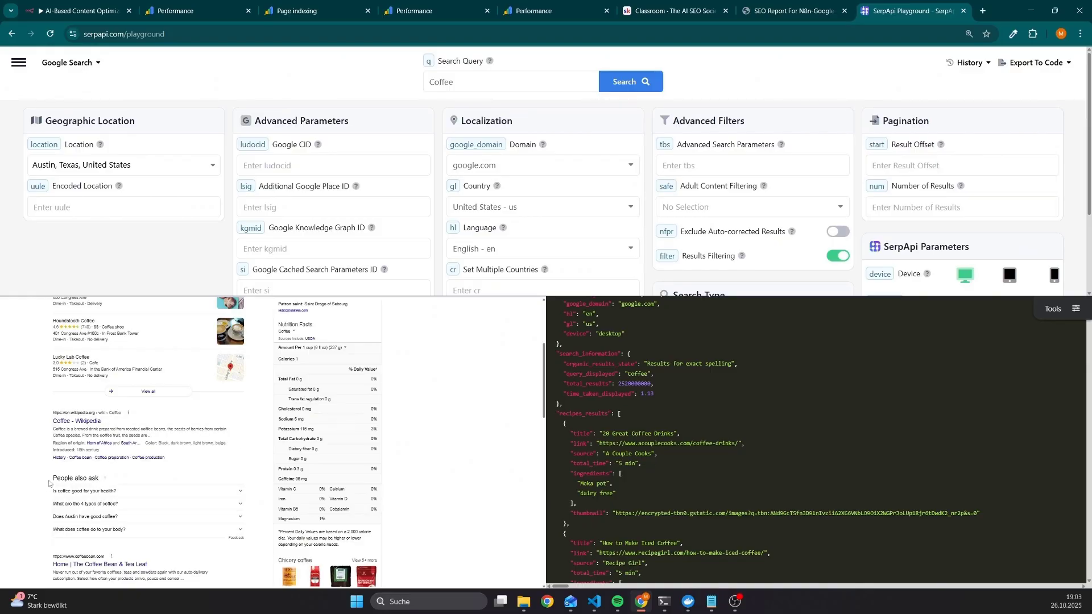
scroll(239, 455, down, 7)
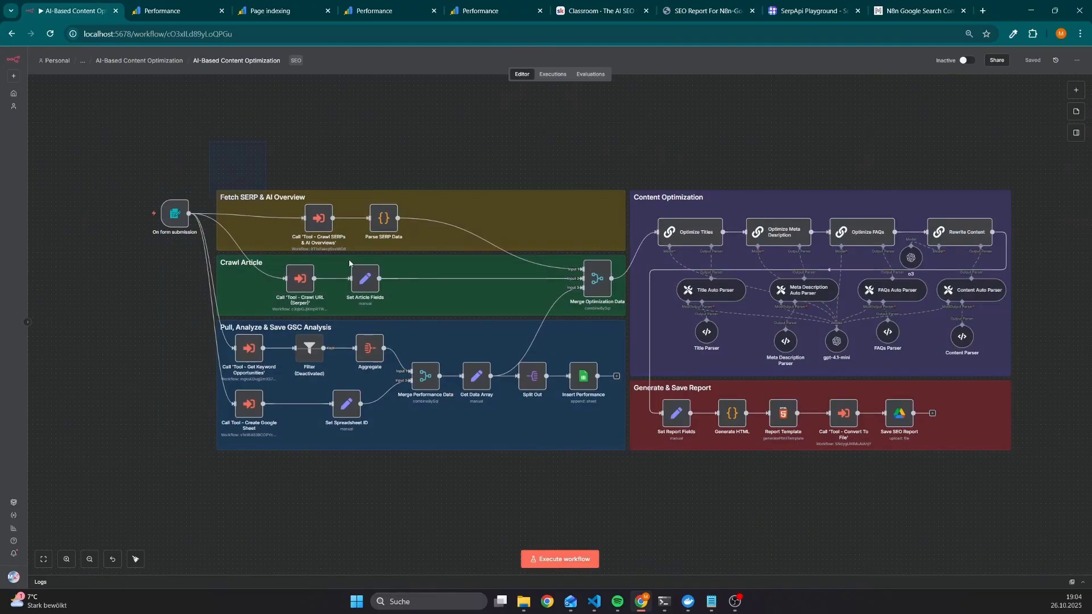
Step: Copy "n8n automation seamlessly pulls important data like clicks, impressions, and more from" from the first original paragraph in the SEO report
drag(210, 142, 889, 554)
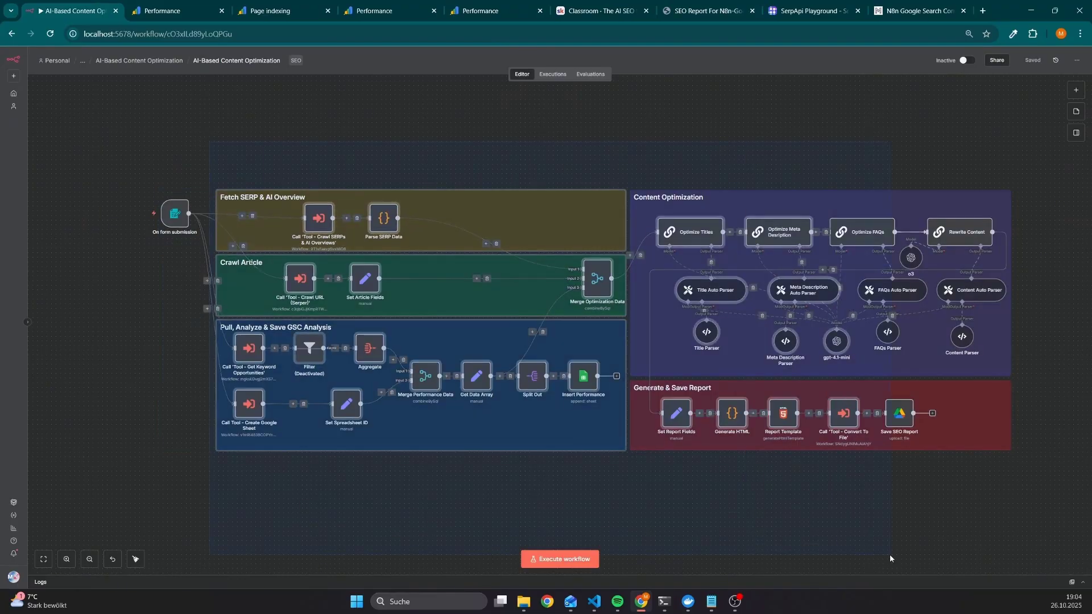
click(695, 7)
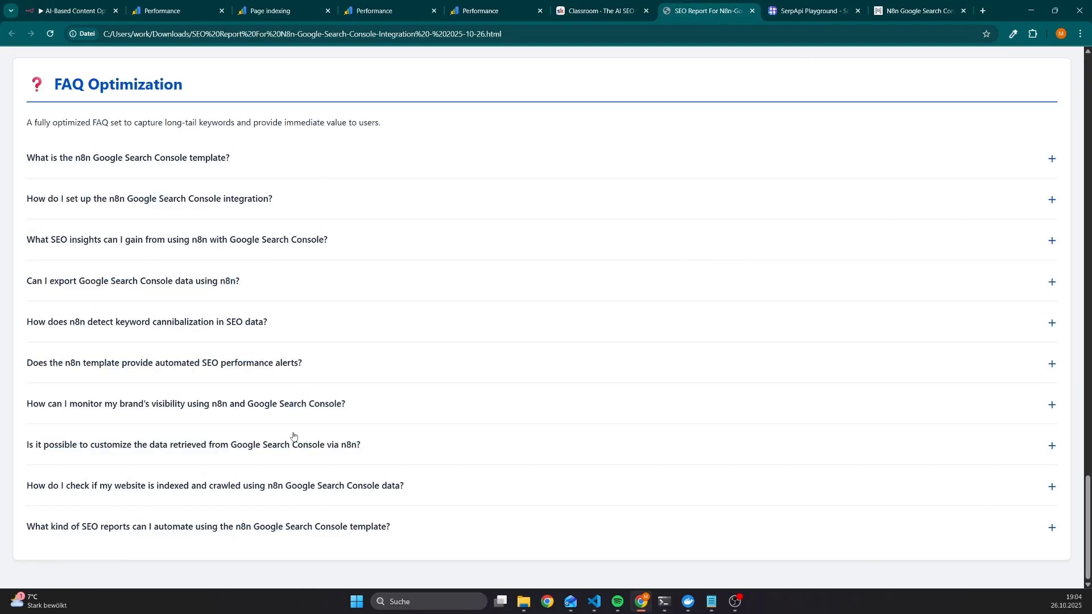
scroll(294, 437, up, 15)
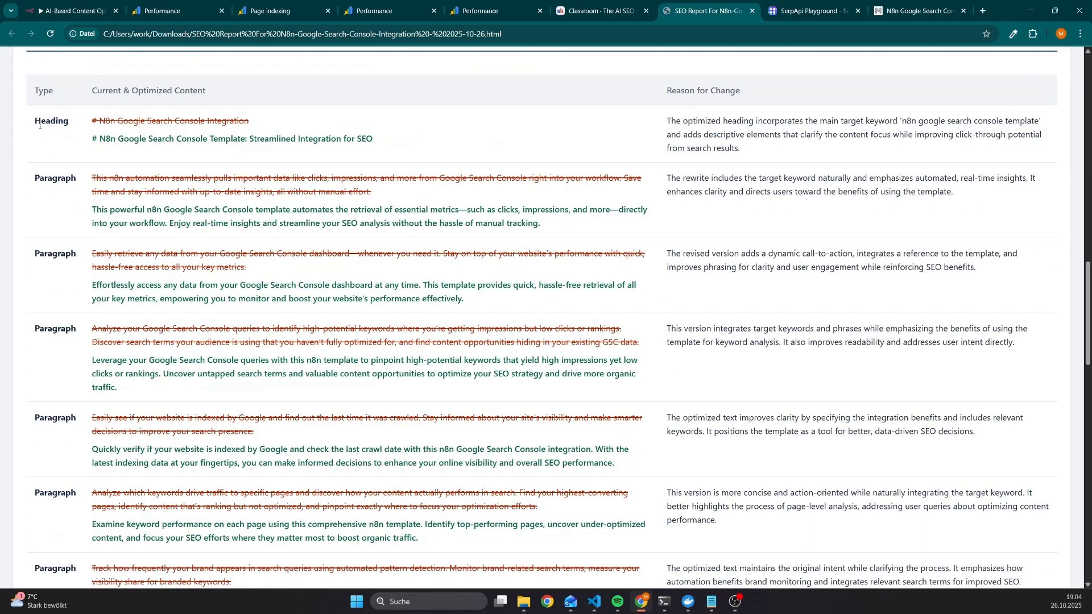
scroll(331, 169, up, 3)
drag(110, 338, 436, 339)
key(ctrl+c)
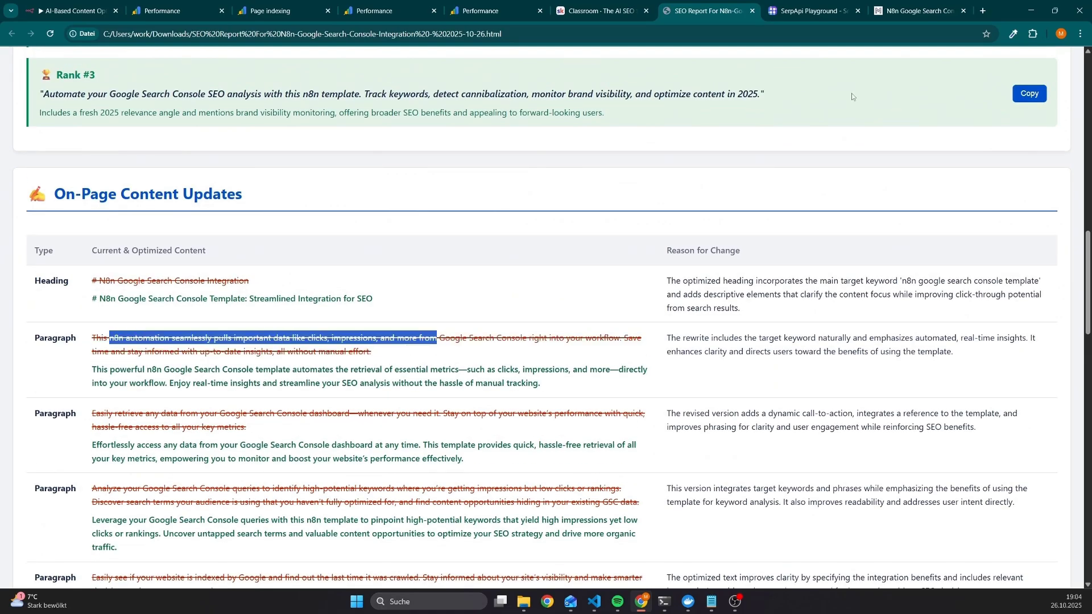
Step: Find the copied phrase on the Marvomatic n8n Google Search Console product page and highlight the paragraph containing it
click(916, 10)
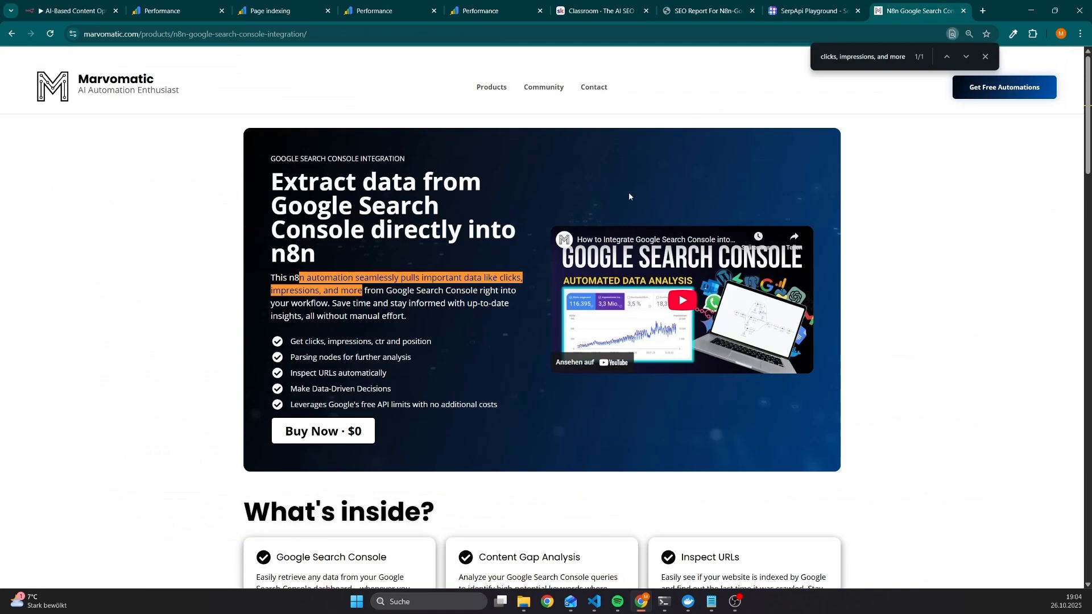
key(ctrl+a)
key(ctrl+v)
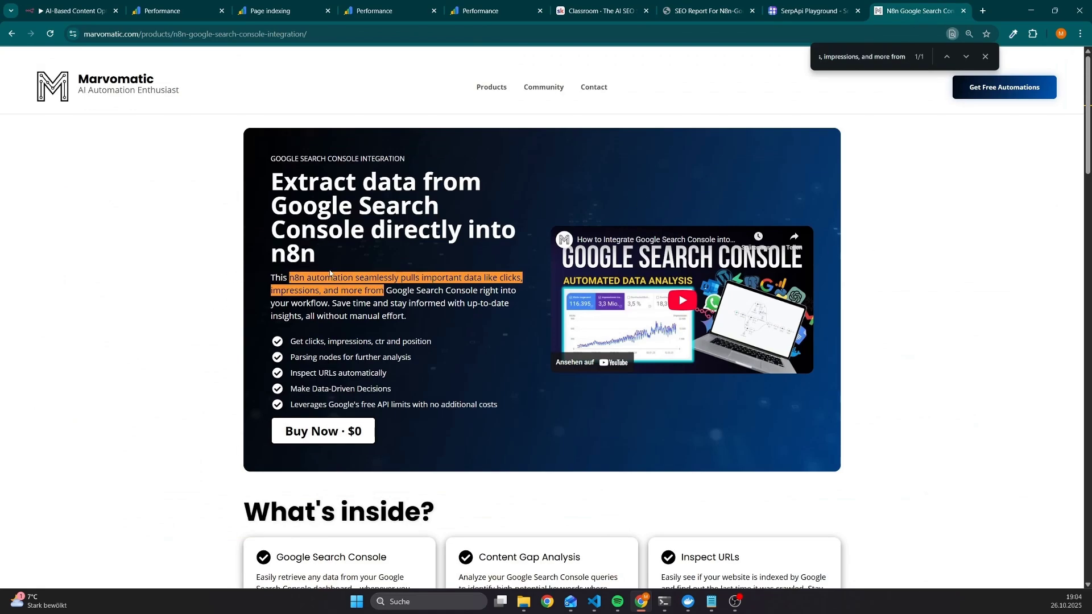
drag(272, 274, 401, 304)
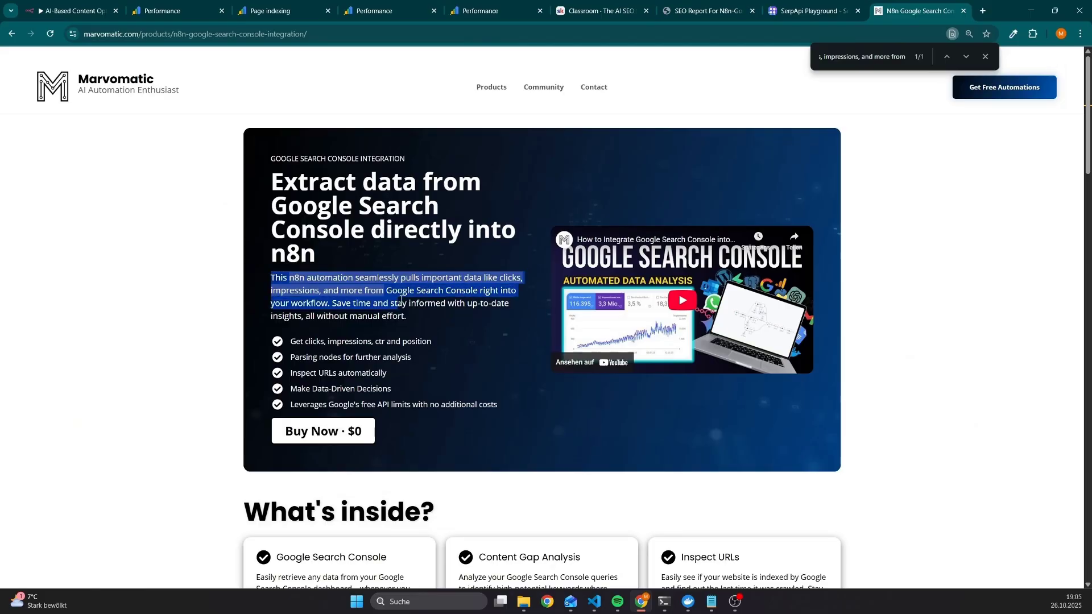
Step: Return to the SEO report and highlight the optimized version of that first paragraph
key(ctrl+shift+Tab)
key(ctrl+shift+Tab)
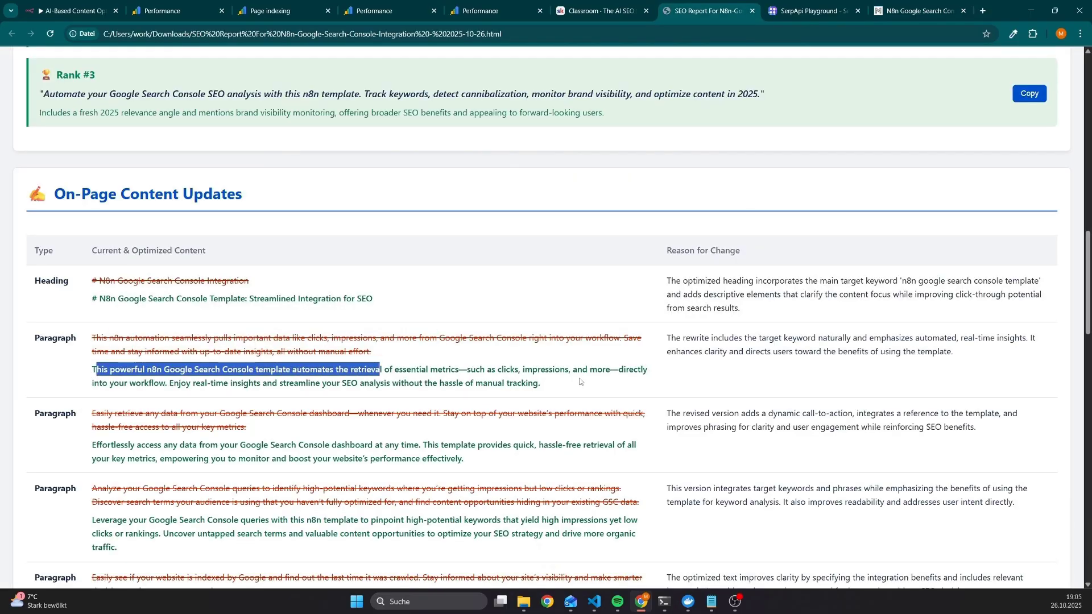
drag(558, 384, 95, 370)
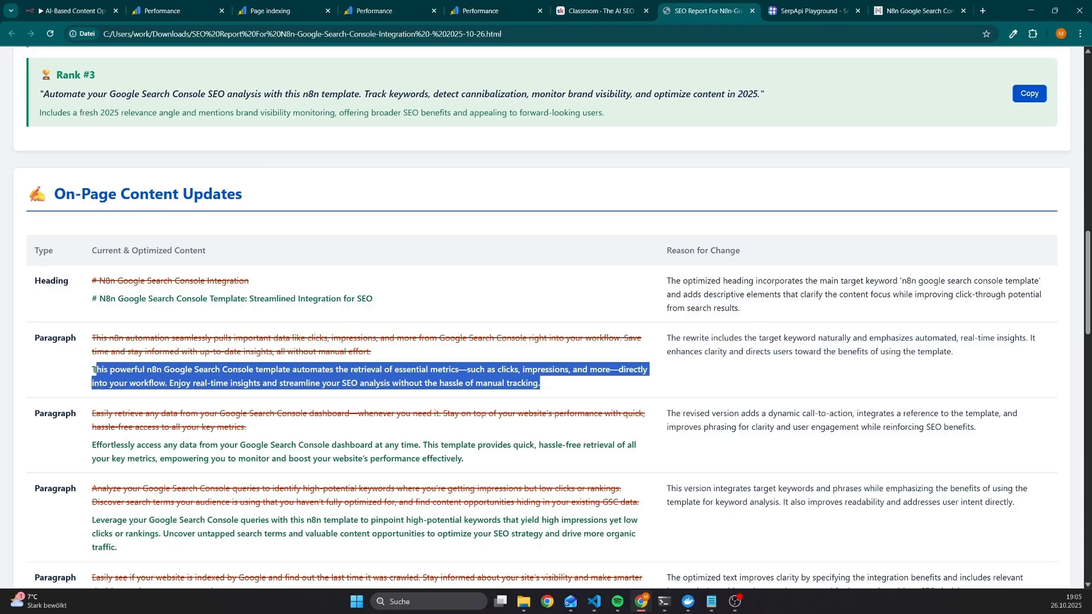
click(75, 12)
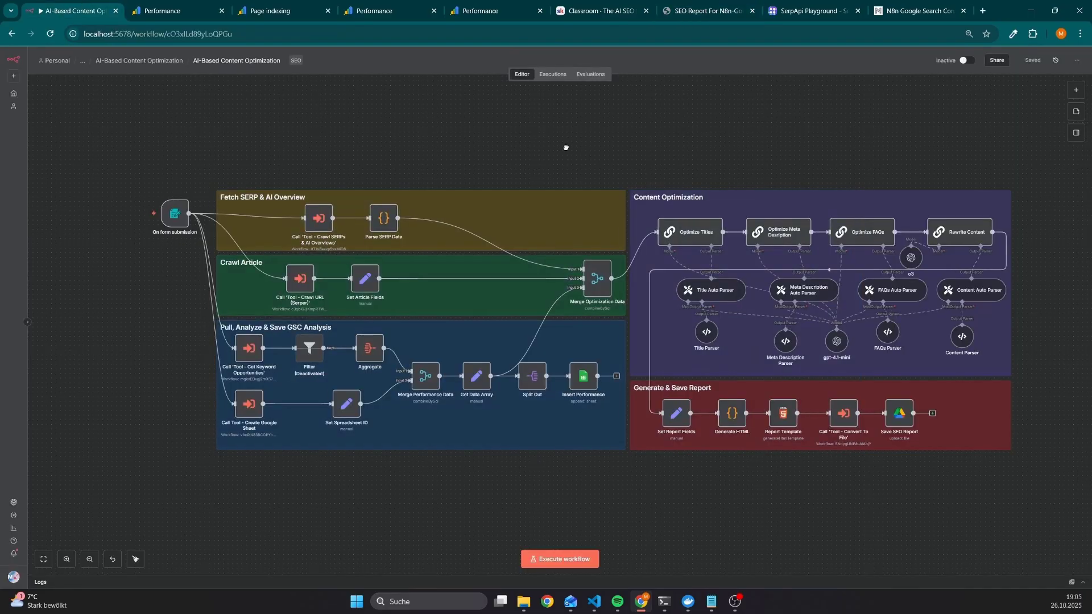
scroll(557, 147, right, 1)
scroll(554, 151, up, 1)
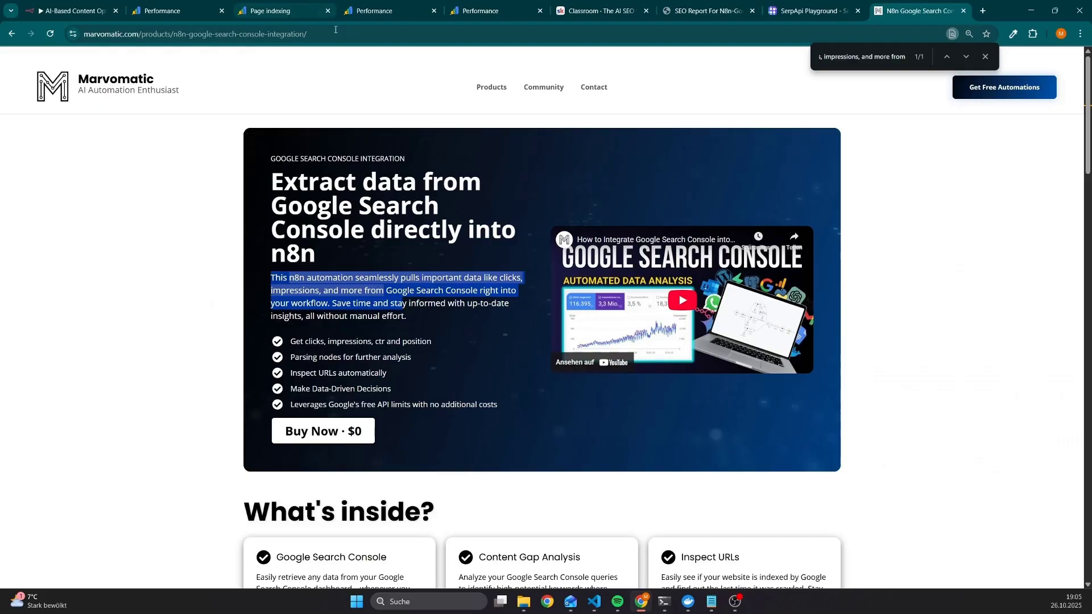
click(915, 11)
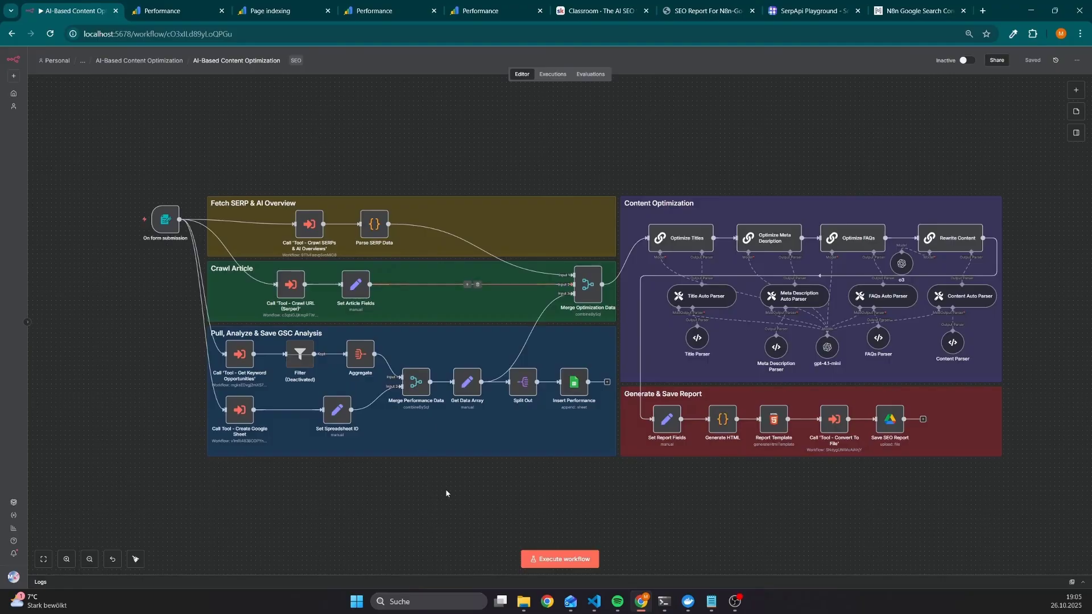
click(560, 559)
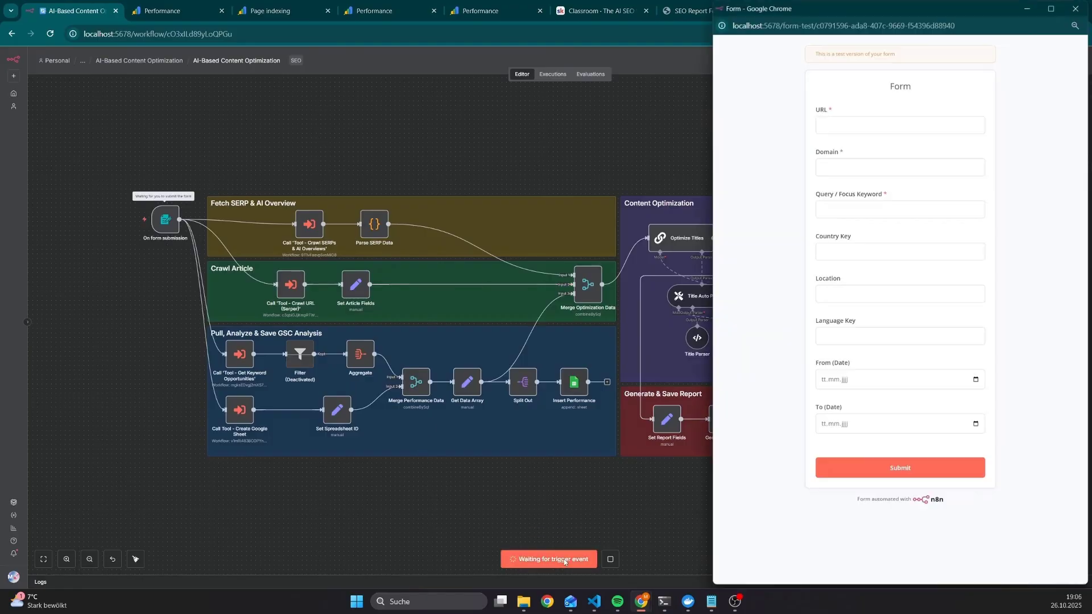
click(885, 124)
key(ctrl+v)
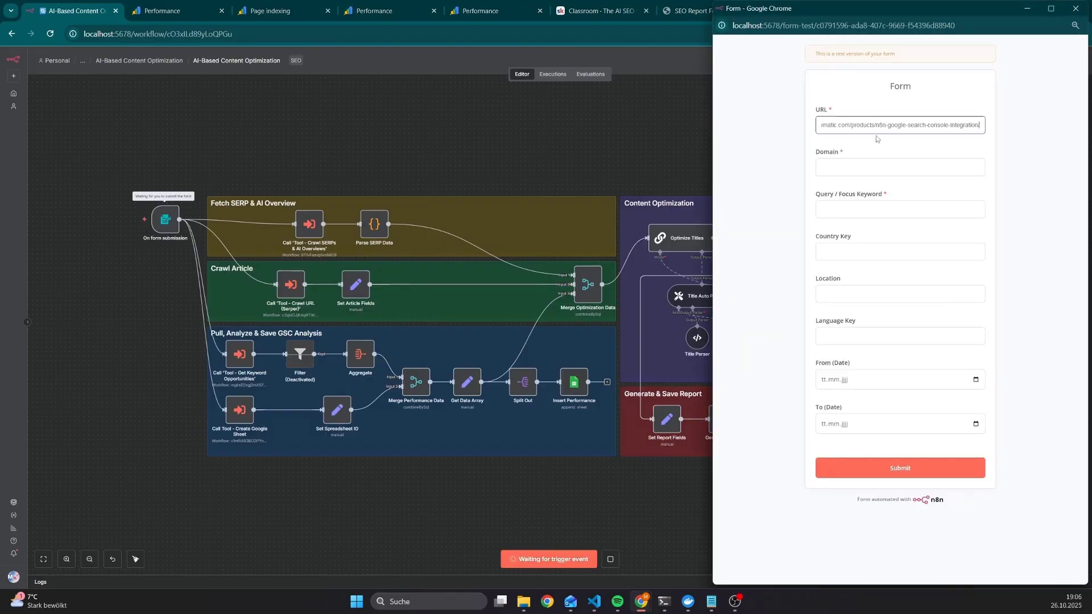
click(858, 168)
text(marvomatic.com)
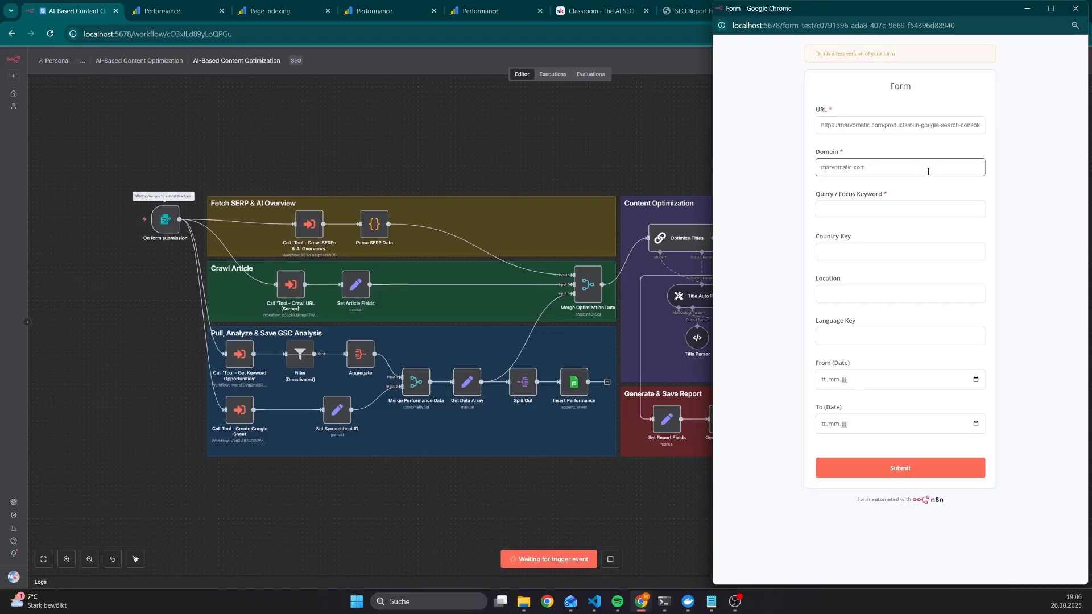
Step: Enter "n8n google search console template" as the form's query / focus keyword
key(alt+Tab)
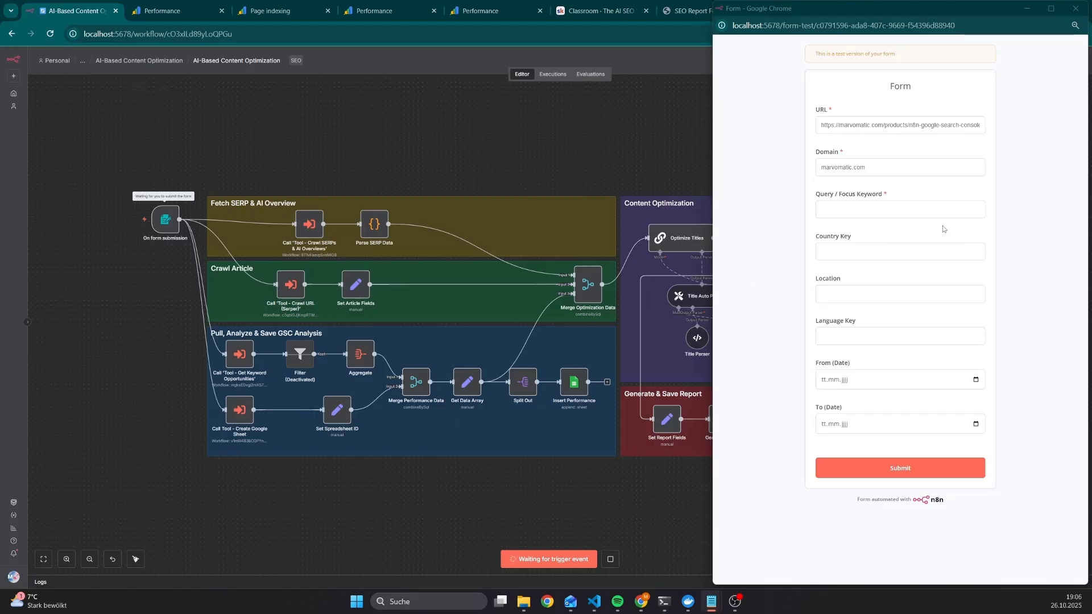
click(904, 210)
text(n8n google search console template)
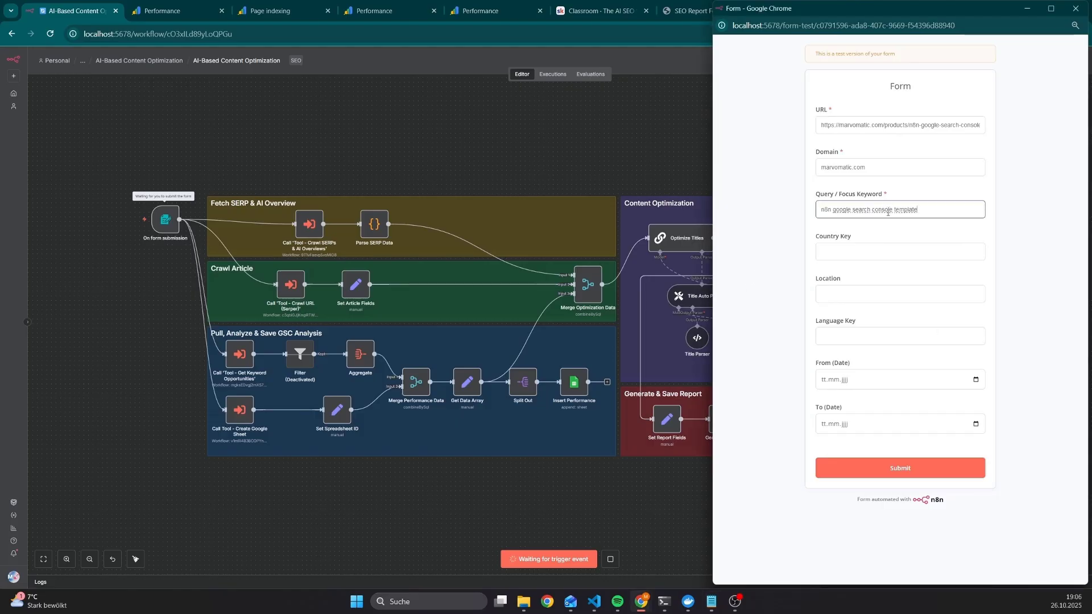
drag(933, 202, 798, 211)
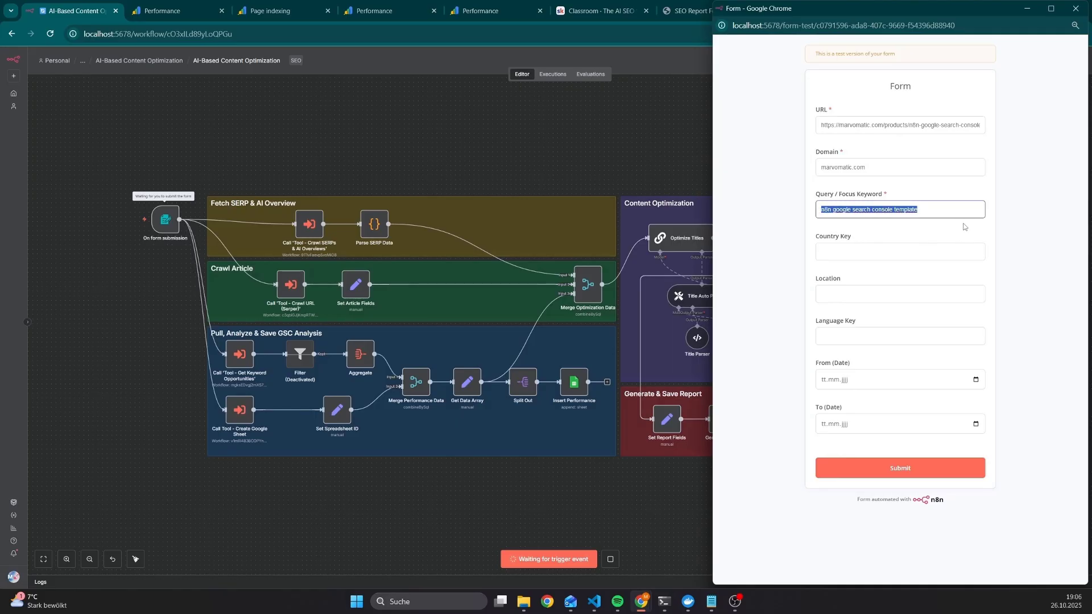
Step: Set the form's country key to us and language key to en, leaving the location empty
click(903, 254)
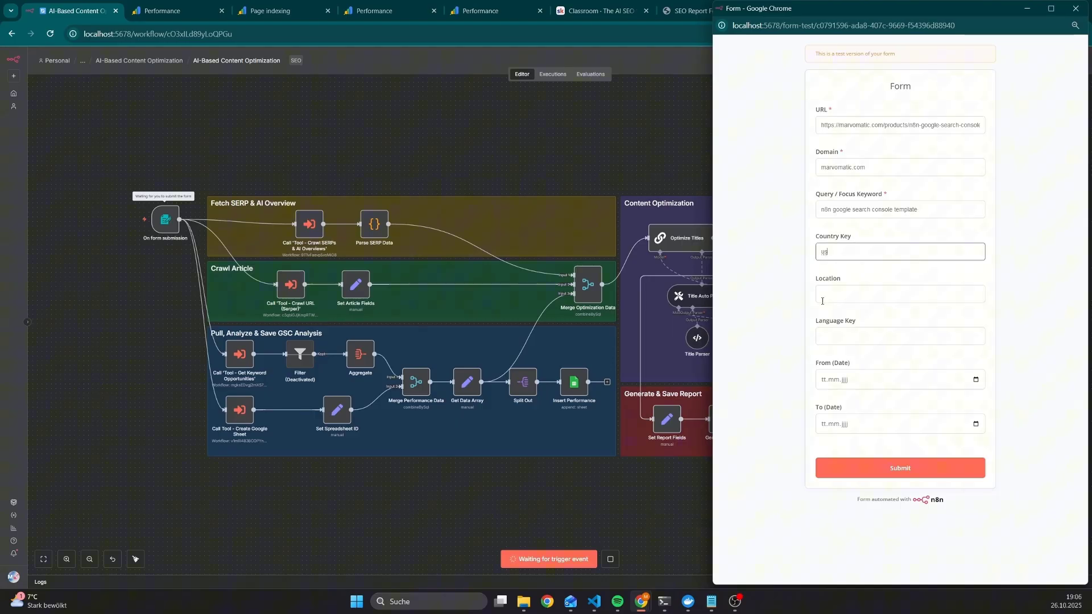
drag(815, 285, 884, 284)
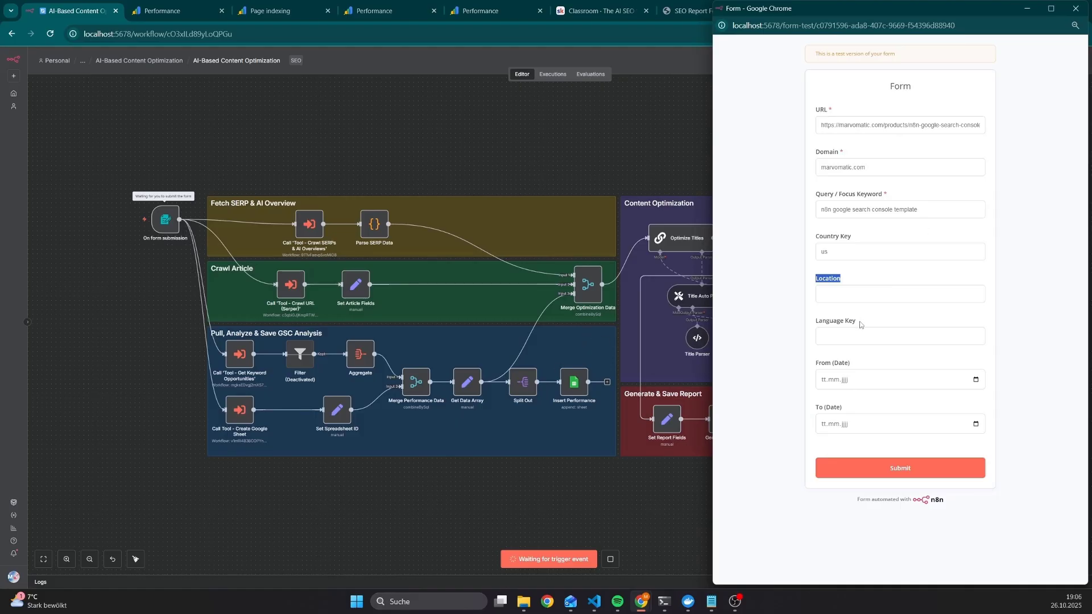
click(826, 333)
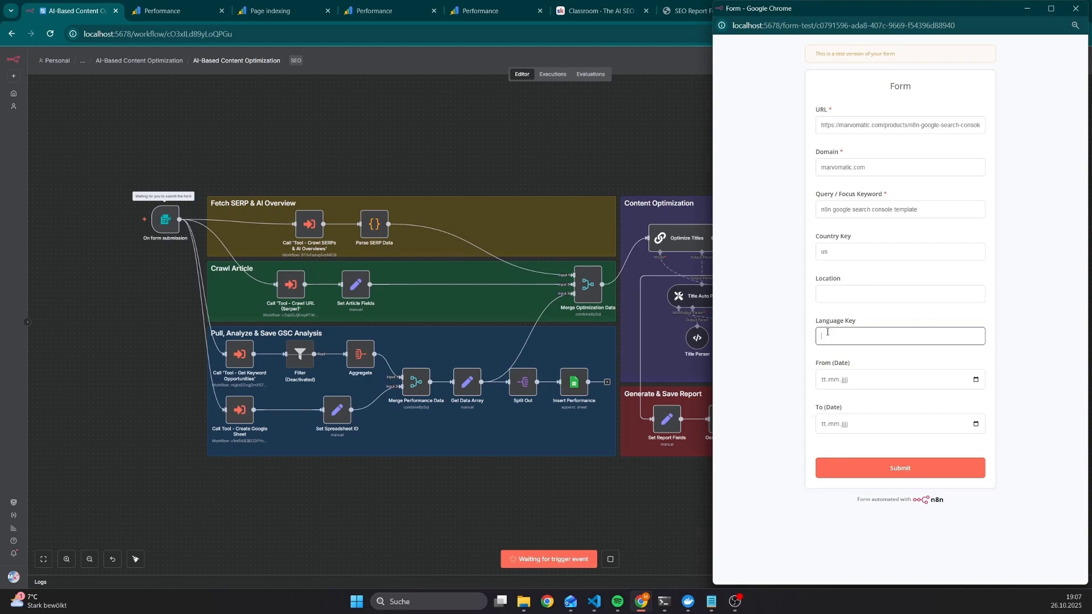
text(en)
Step: Set the form's date range from 26.09.2025 to 26.10.2025 and submit it to run the workflow
click(977, 382)
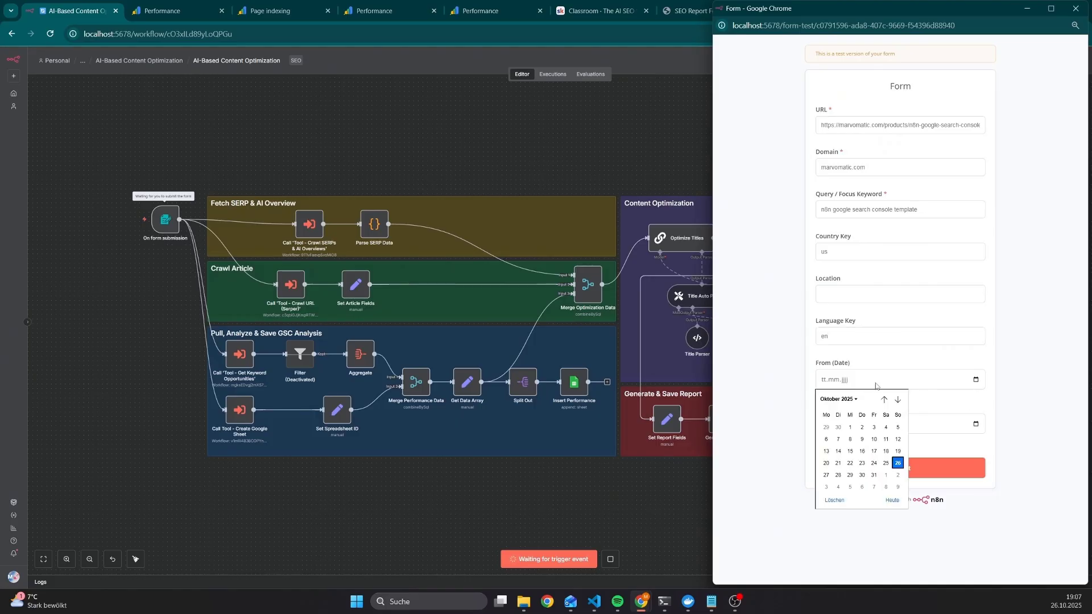
click(884, 400)
click(875, 463)
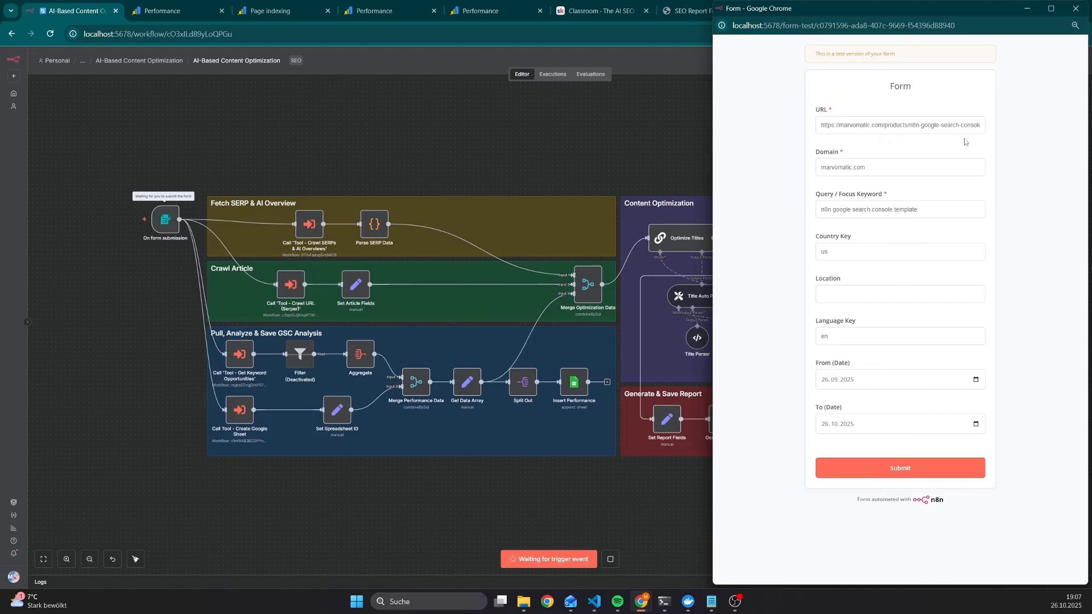
click(839, 471)
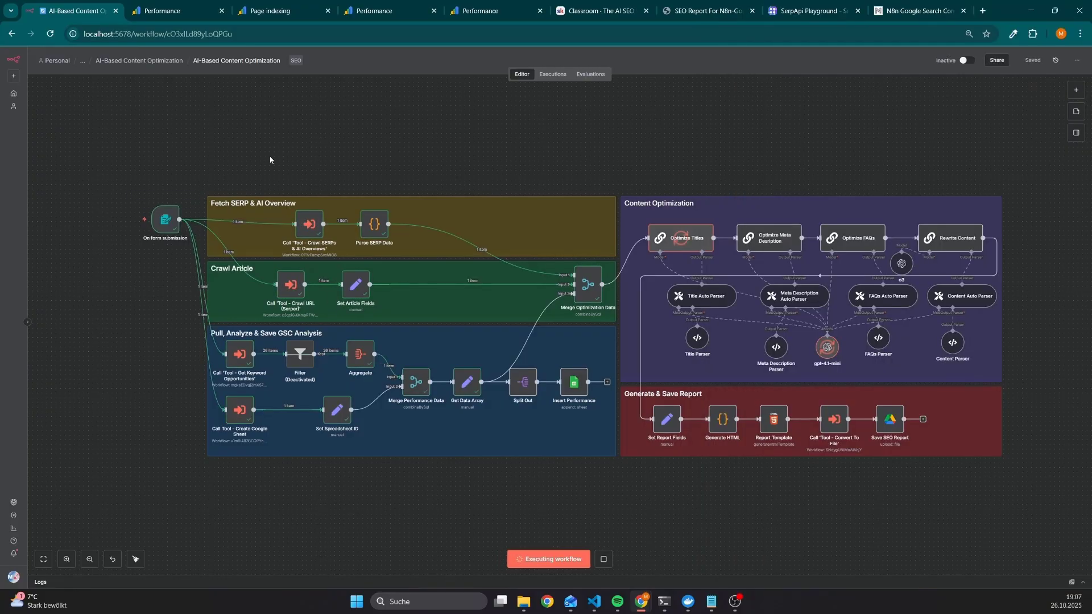
Step: Highlight the Crawl SERPs & AI Overviews and Crawl URL nodes, and the struck-through original first paragraph in the SEO report
drag(268, 155, 338, 258)
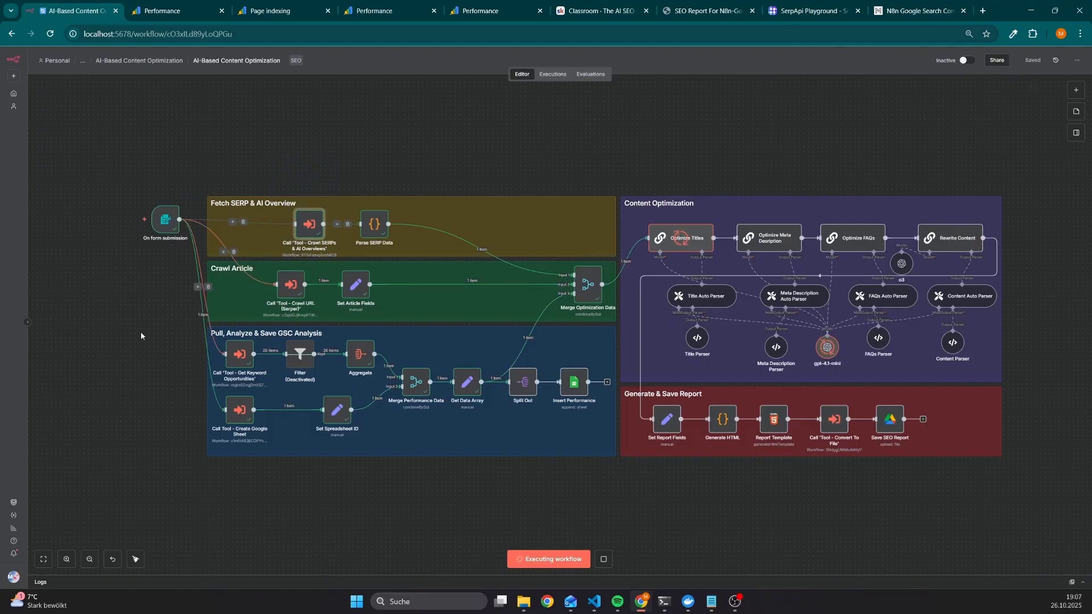
drag(141, 332, 342, 257)
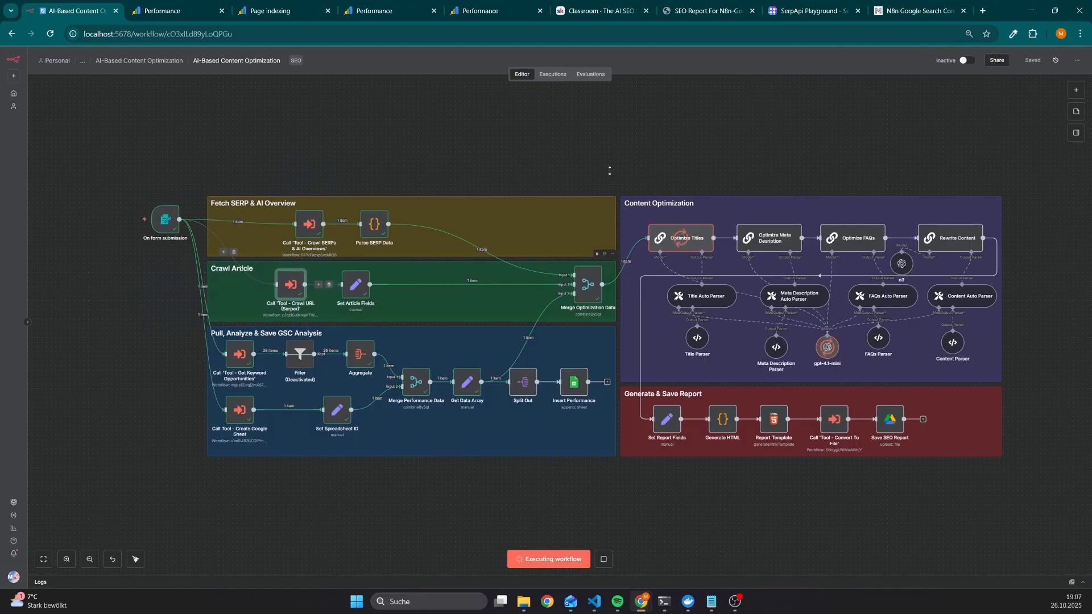
click(706, 10)
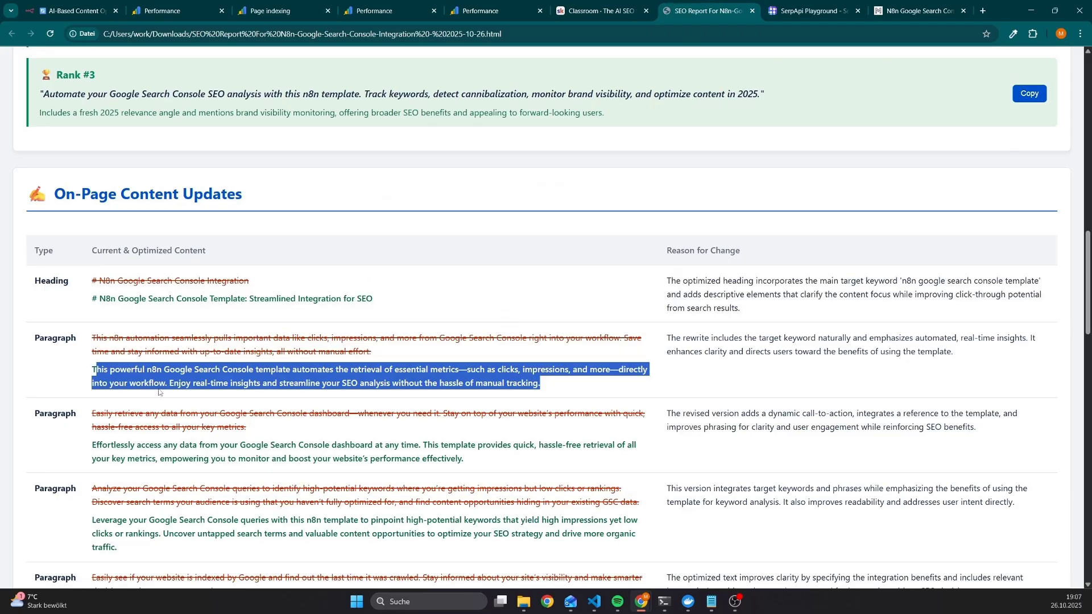
drag(89, 338, 382, 351)
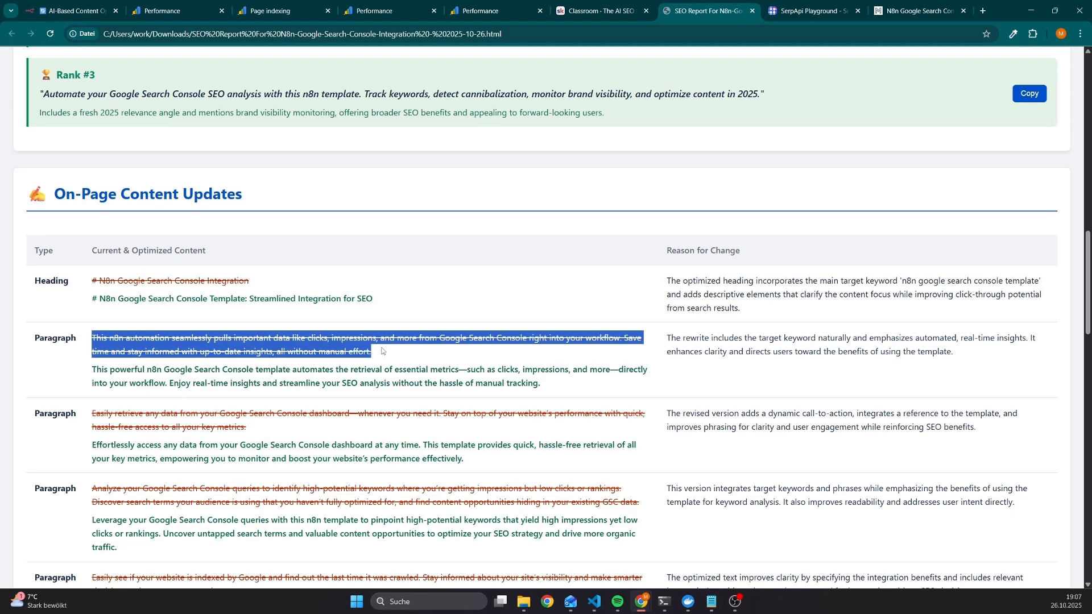
Step: Return to the workflow and highlight the Get Keyword Opportunities and Create Google Sheet nodes and the chain from Merge Performance Data to Insert Performance
click(69, 3)
drag(184, 486, 295, 326)
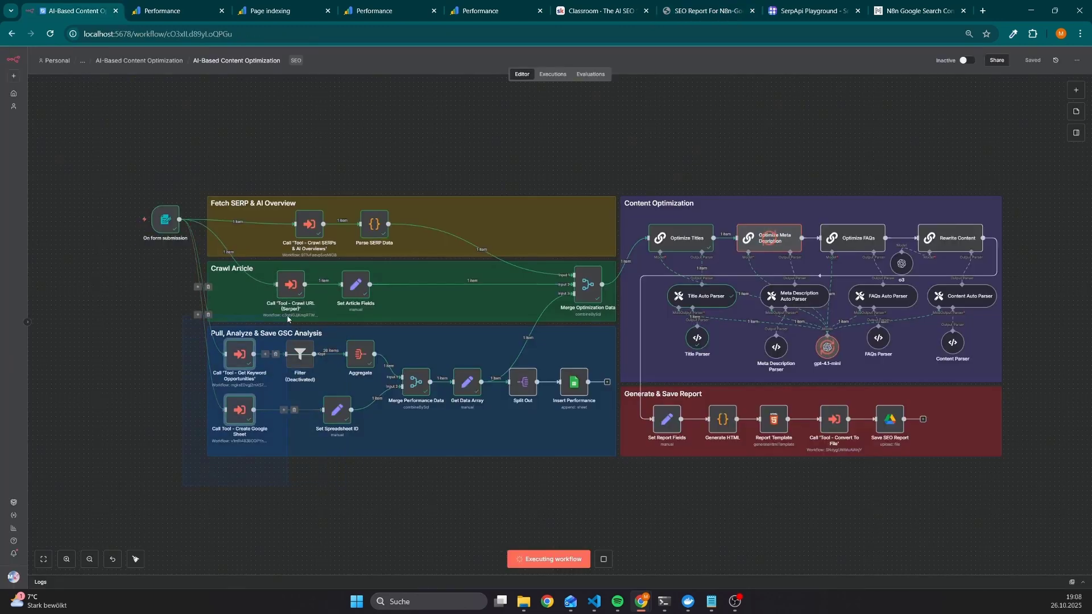
drag(287, 319, 288, 396)
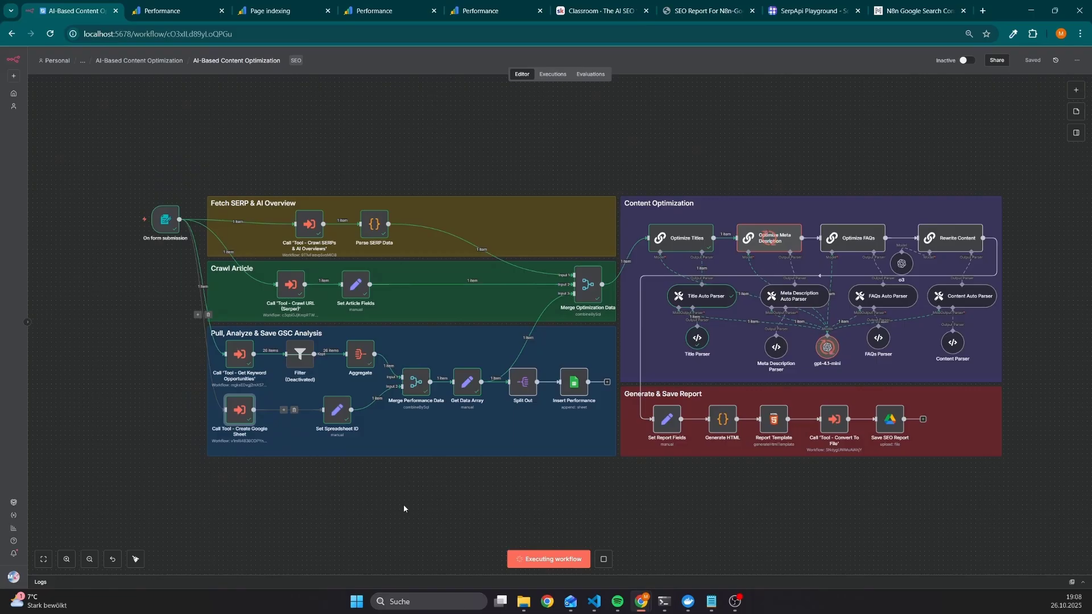
drag(368, 515, 607, 360)
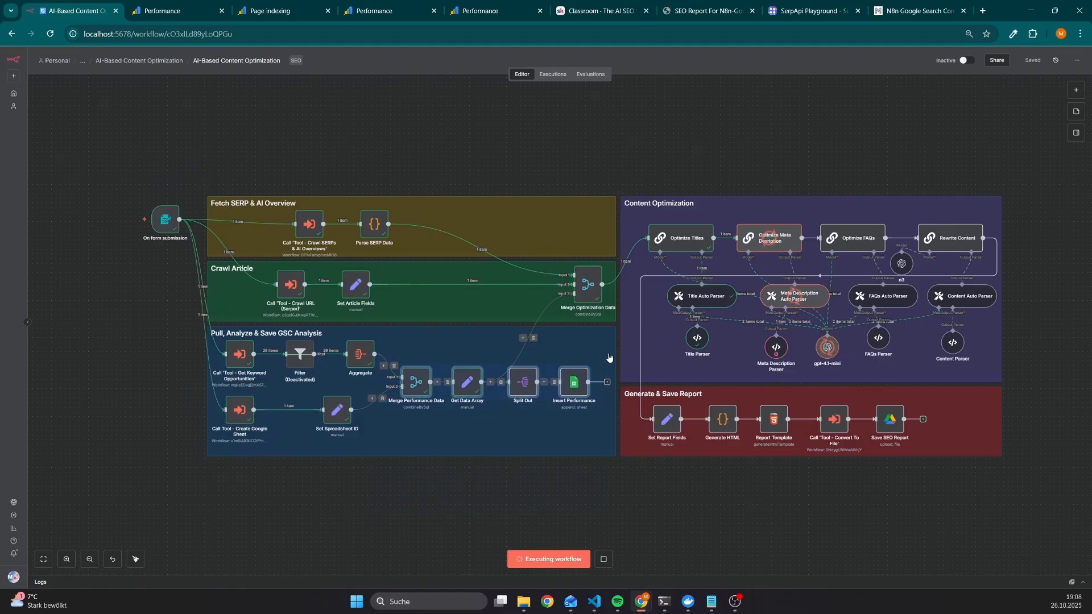
click(549, 495)
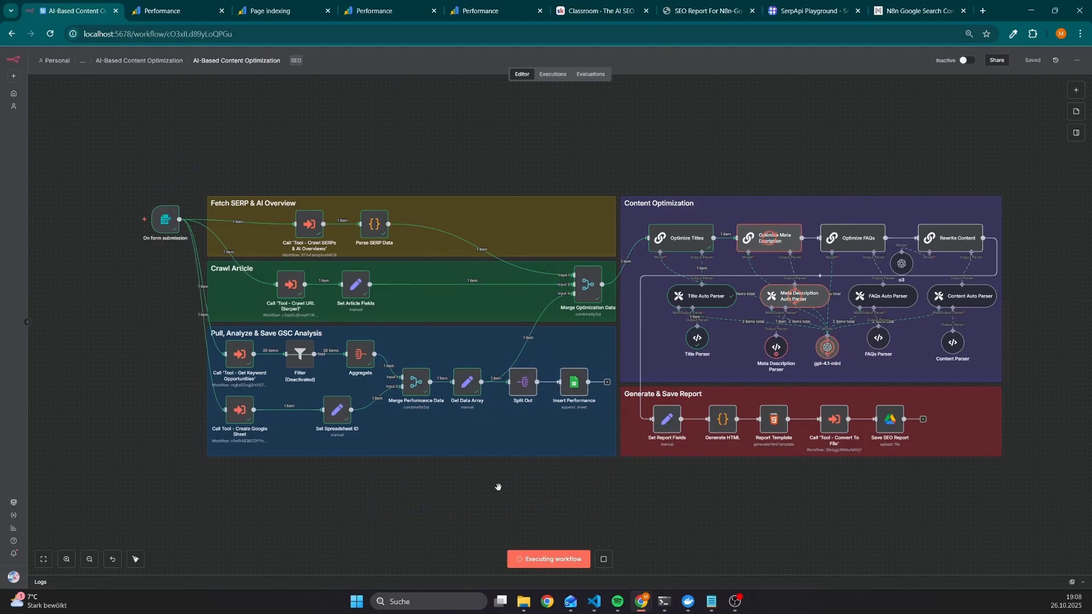
Step: Open the Merge Optimization Data node and examine its AI overview, organic results, article and keyword data output, and return to the canvas
scroll(499, 487, up, 3)
drag(499, 487, 560, 513)
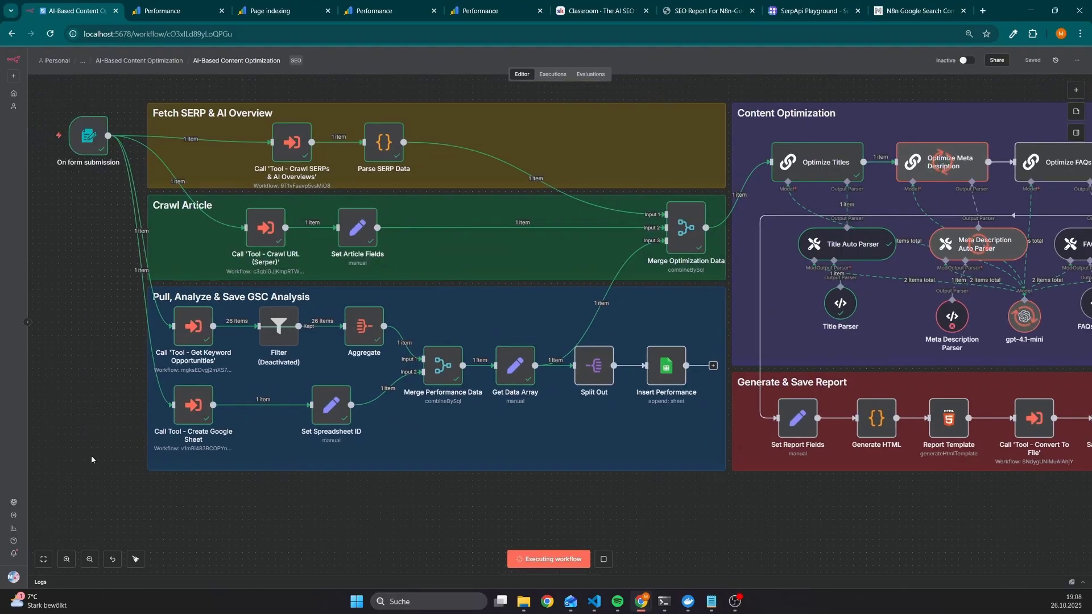
double_click(691, 230)
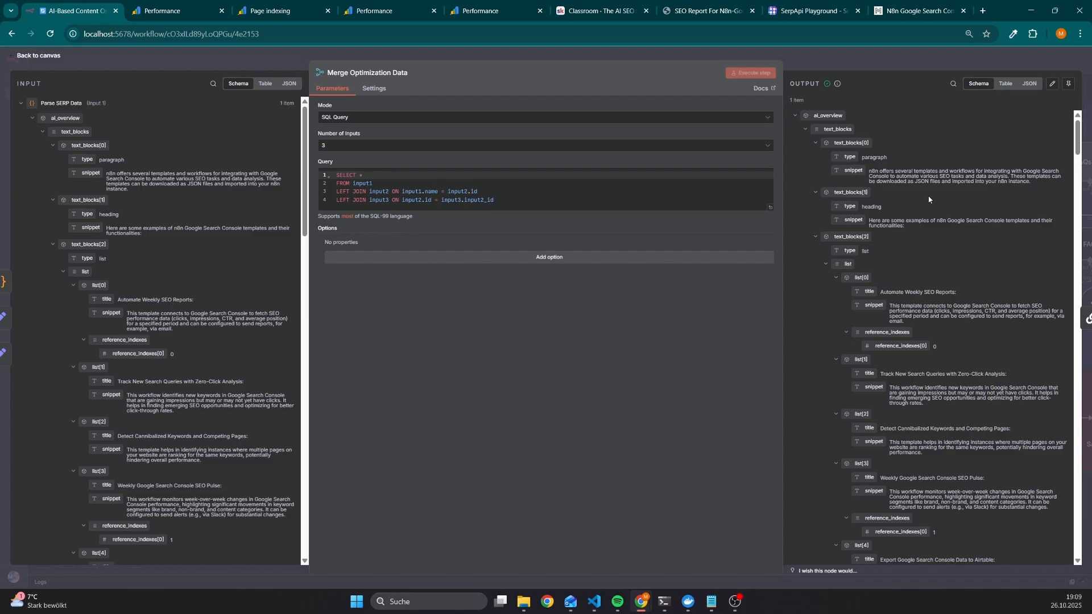
click(795, 116)
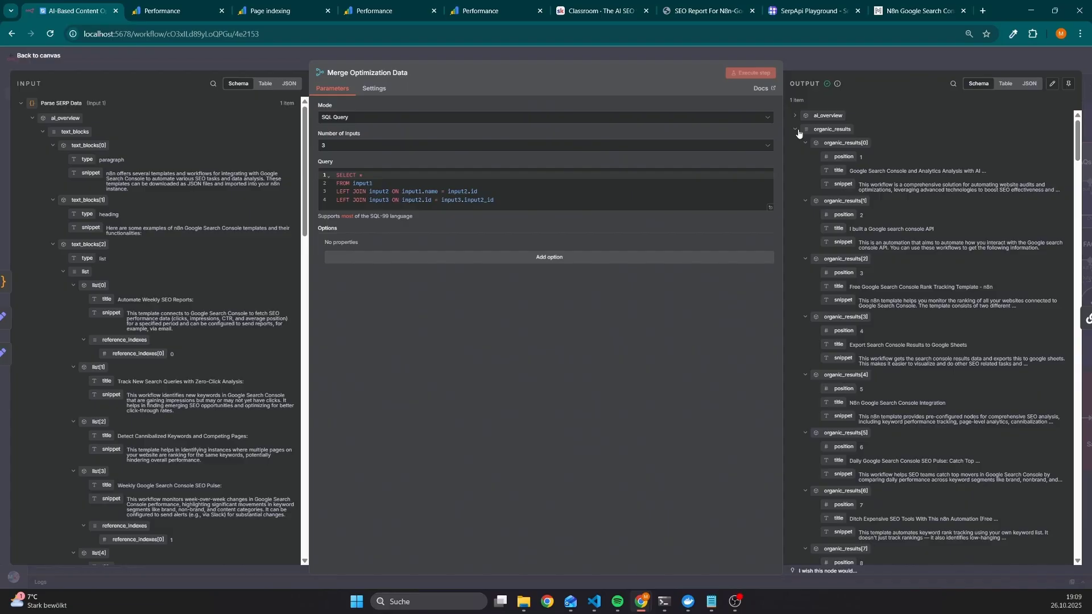
click(828, 115)
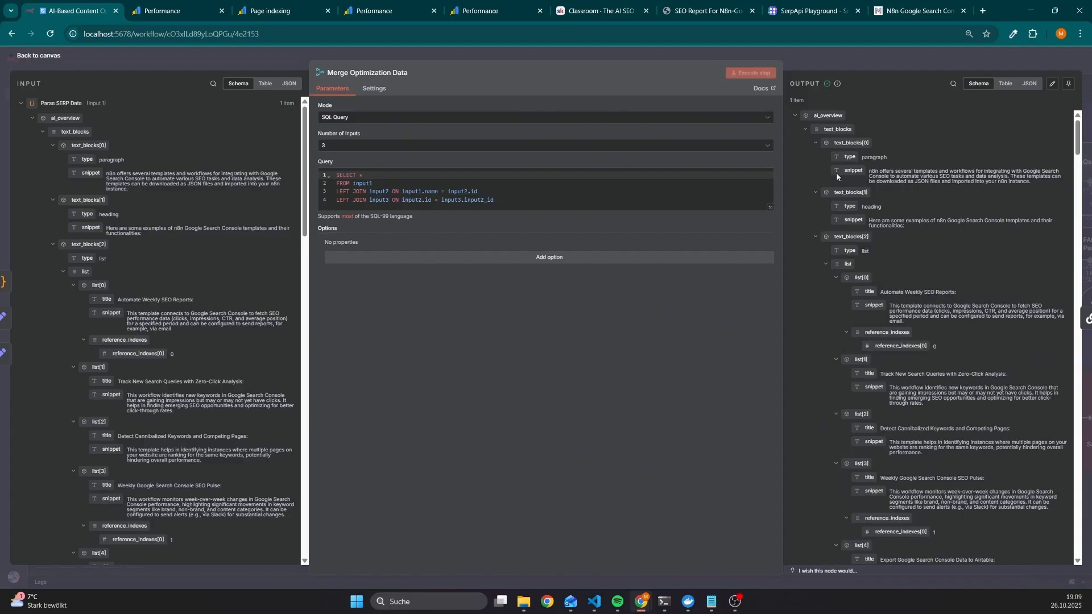
click(796, 116)
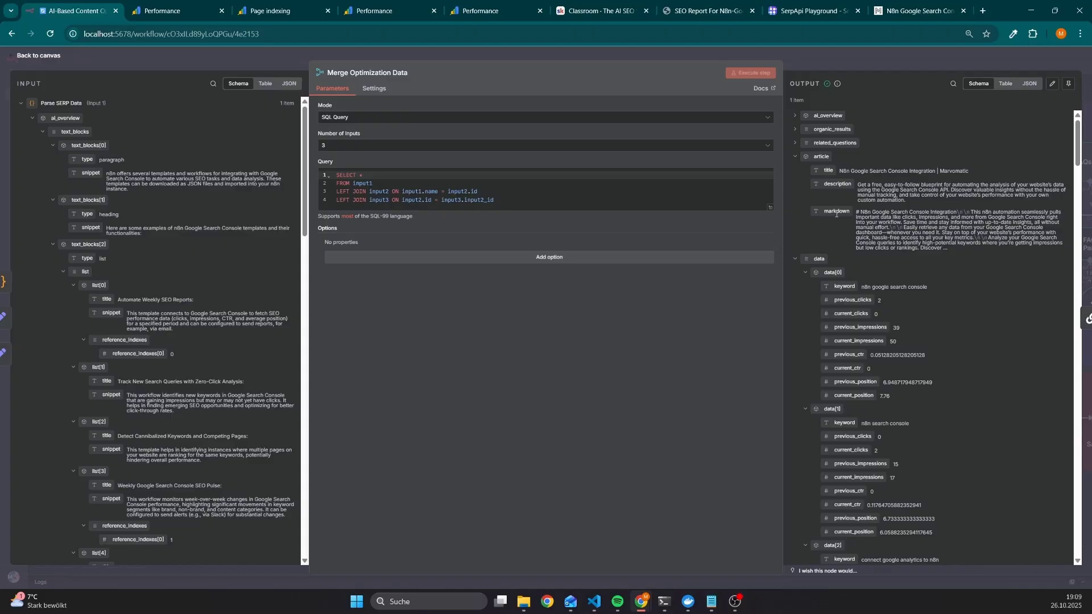
click(796, 157)
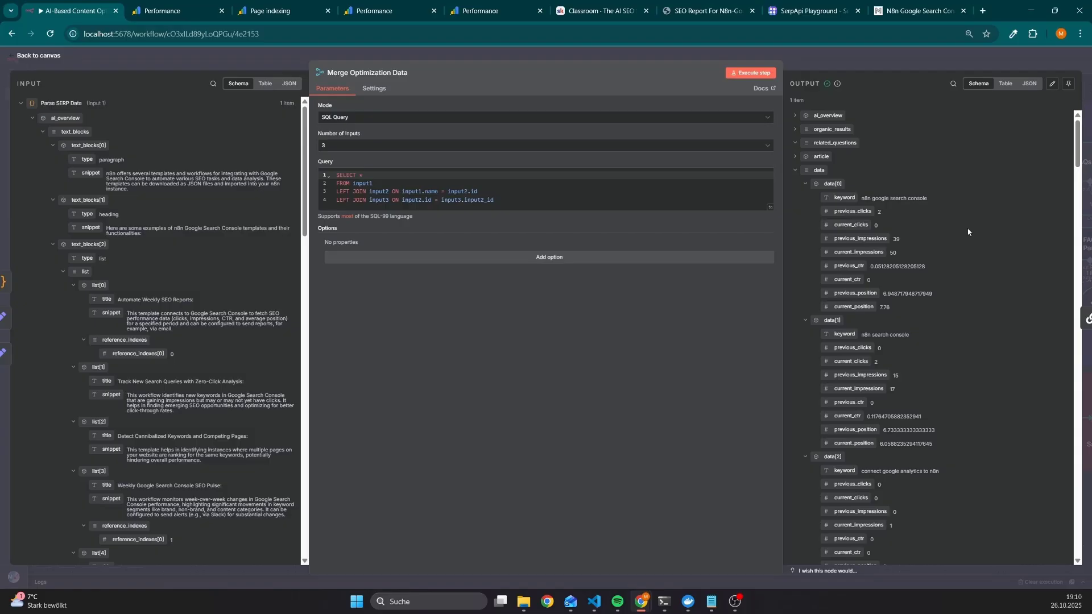
click(872, 55)
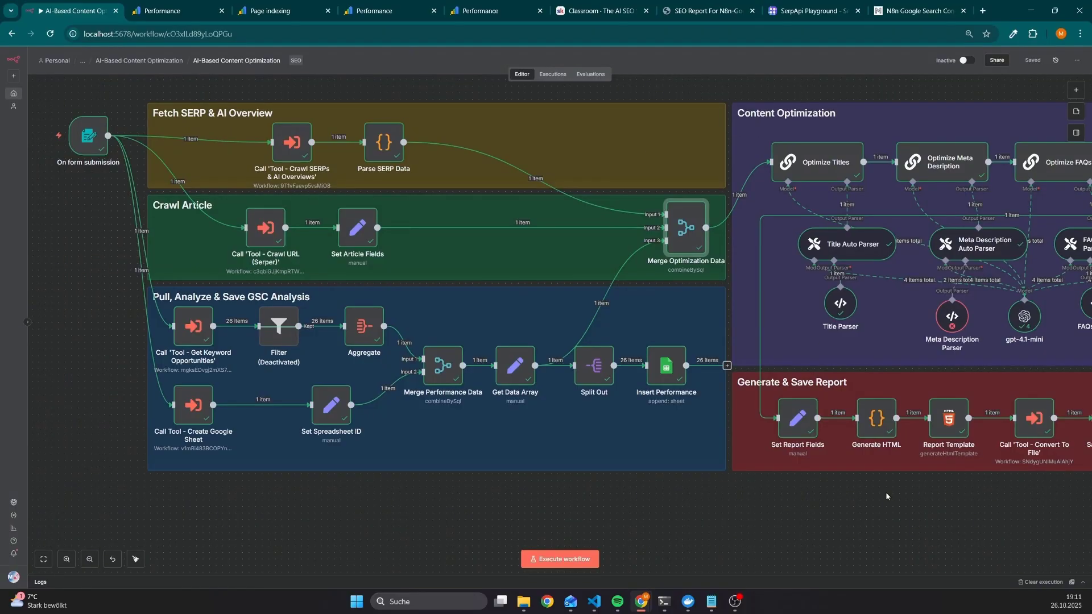
Step: Highlight the four Content Optimization chain nodes and review the meta description recommendations in the SEO report
drag(890, 499, 597, 538)
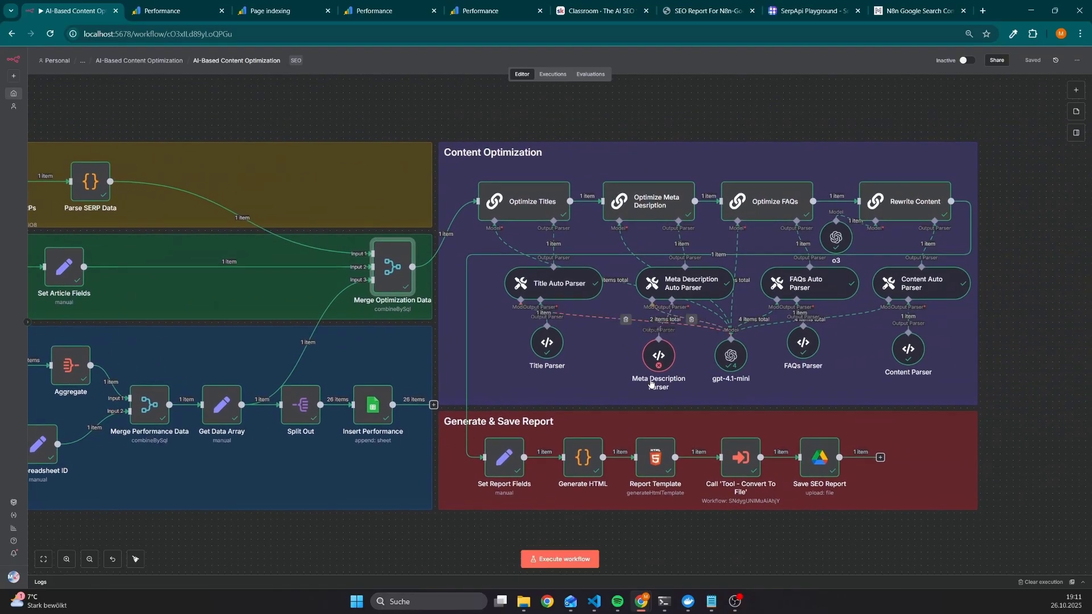
drag(443, 93, 1052, 276)
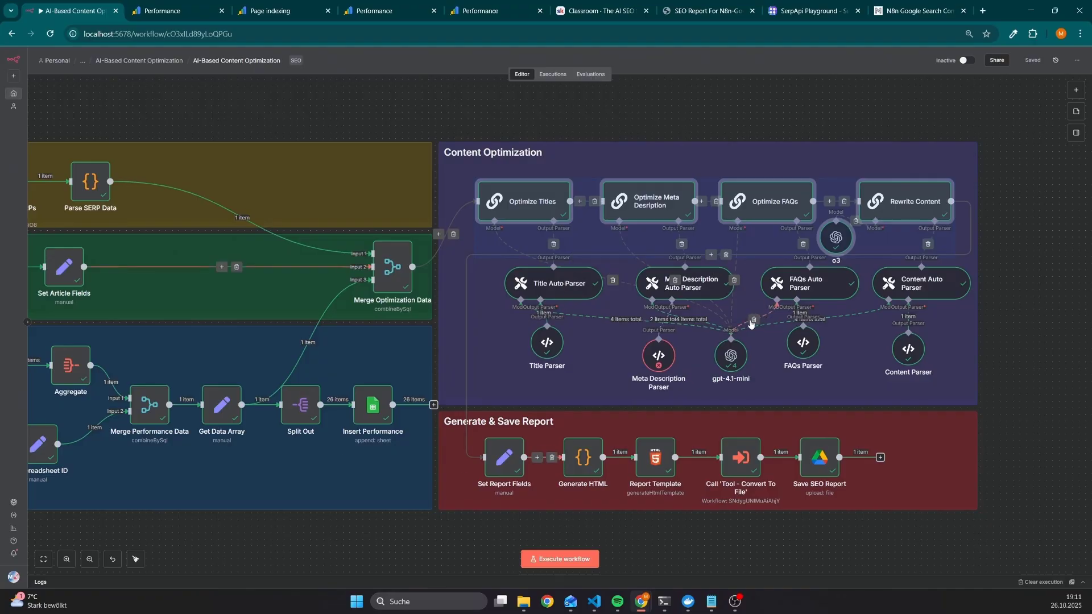
click(695, 5)
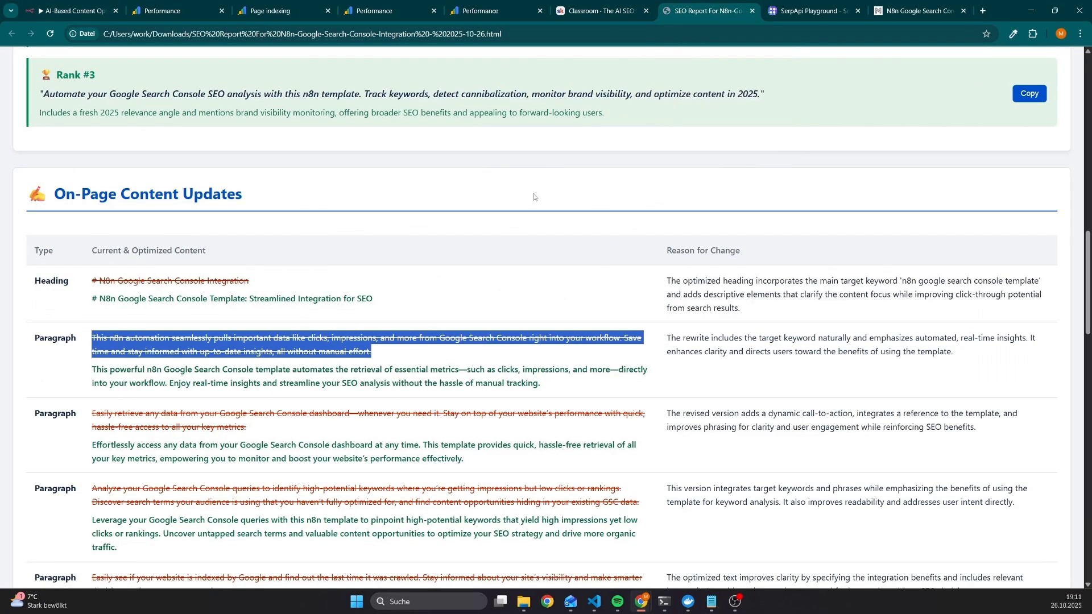
scroll(506, 405, up, 5)
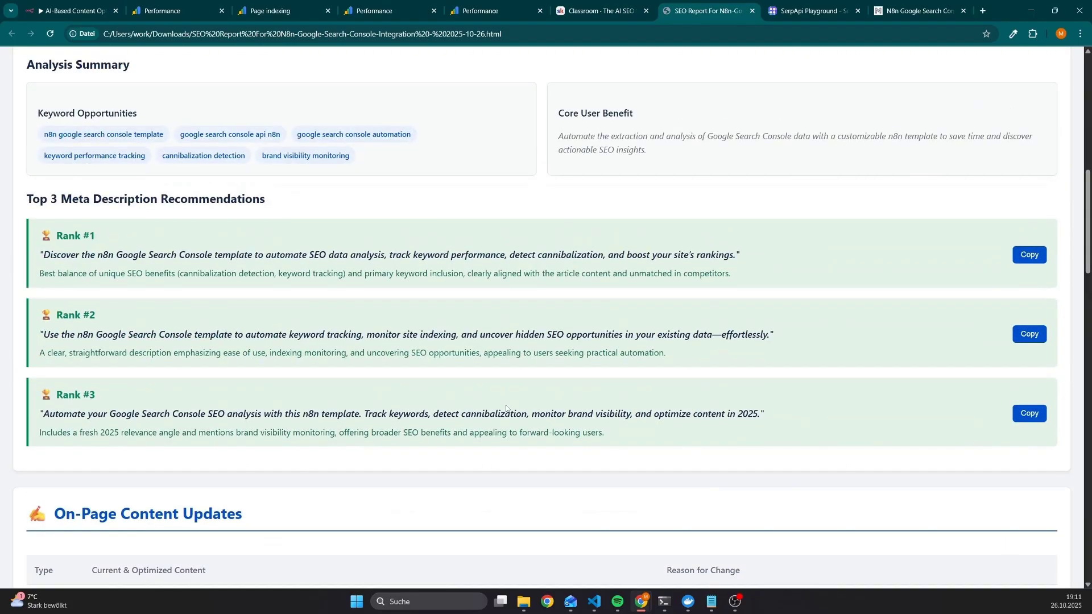
Step: Return to the workflow, open the Title Parser node and view its output as JSON down to the title variations
key(ctrl+1)
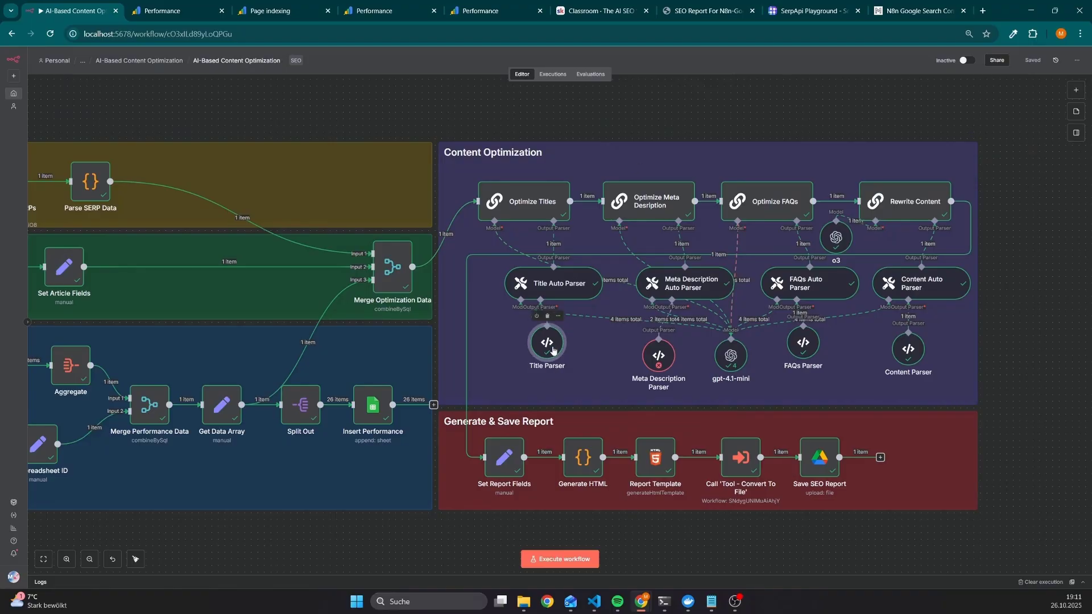
double_click(546, 343)
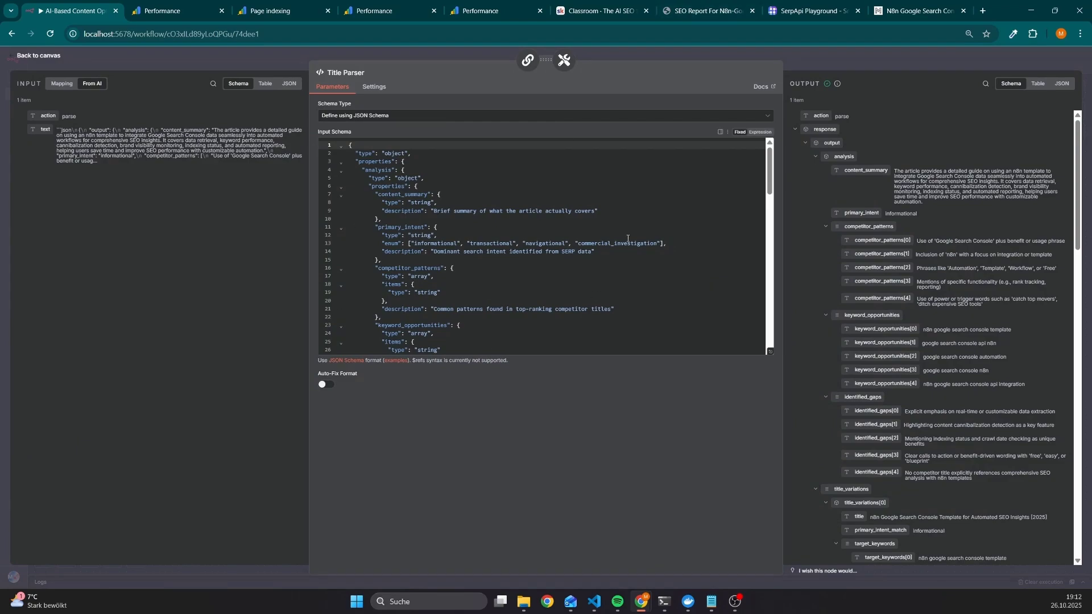
click(1063, 84)
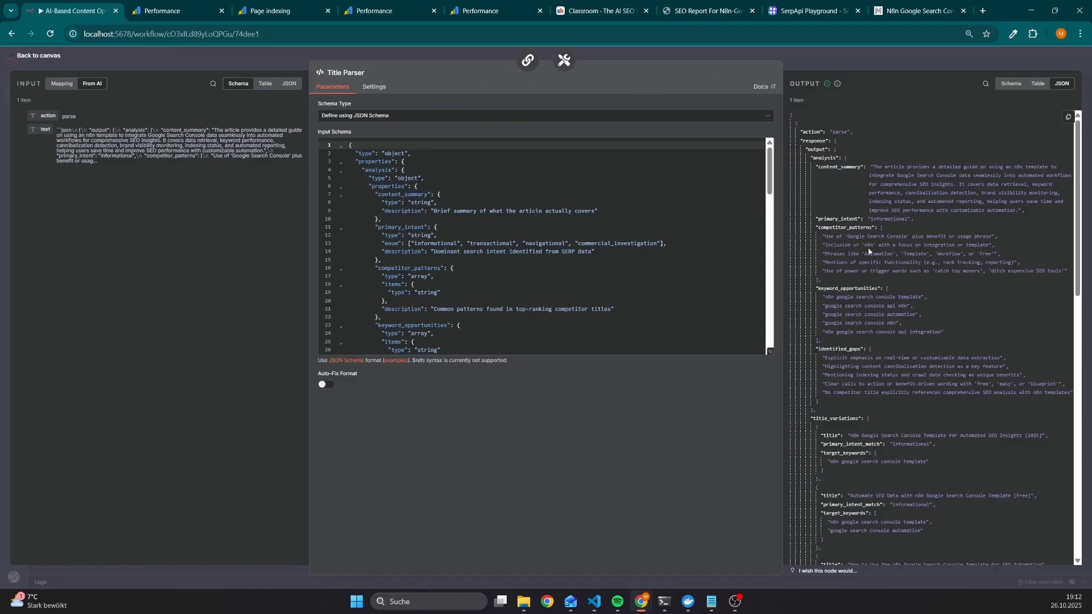
scroll(926, 438, down, 3)
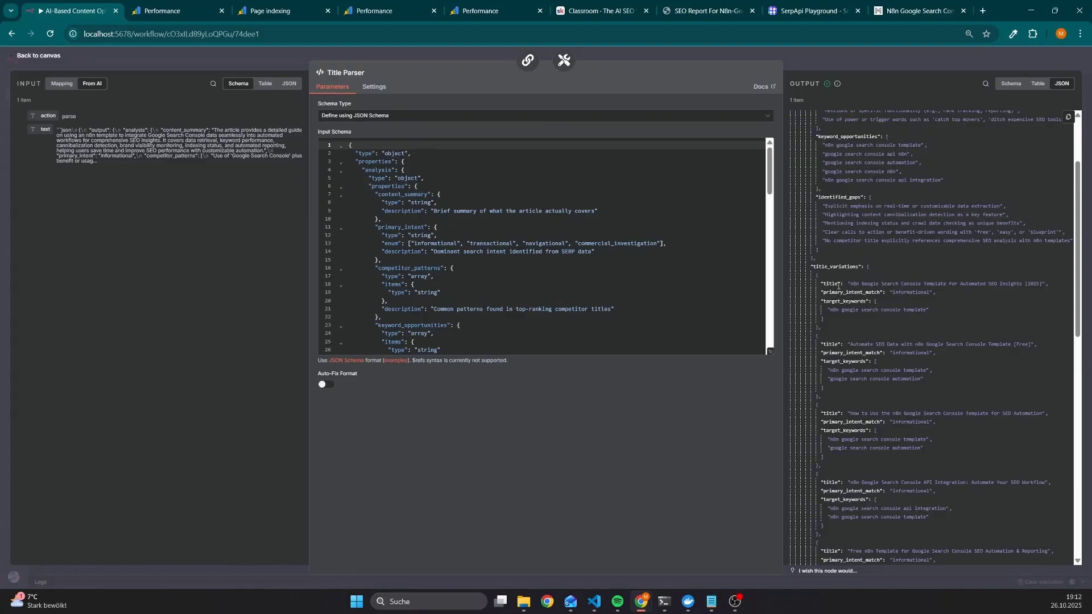
Step: Highlight the keyword phrase in the first title variation and its target keyword, and review the other title variations and the input schema
drag(850, 285, 947, 291)
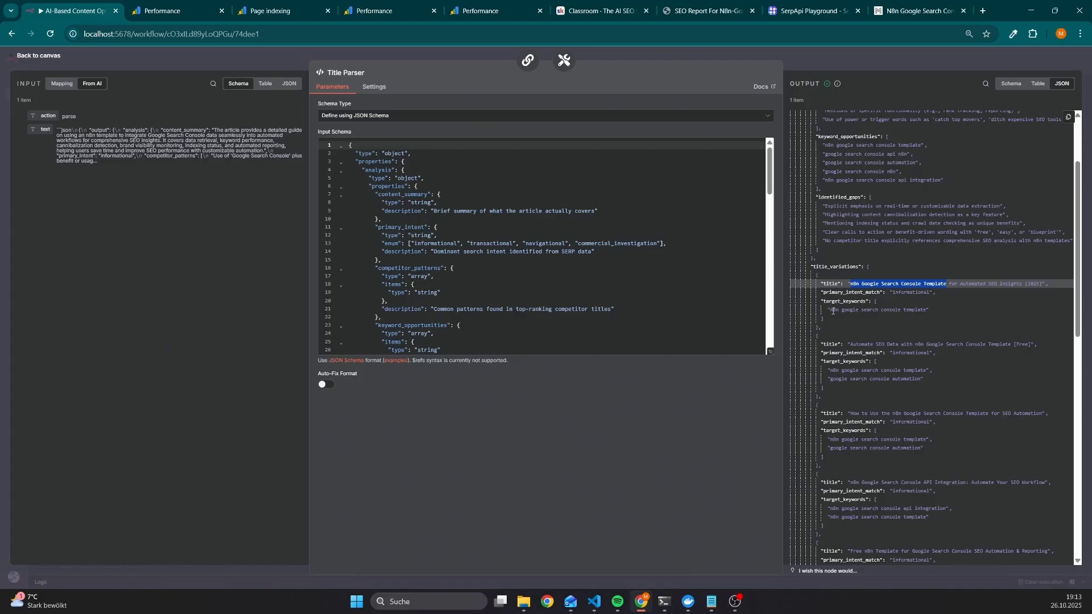
drag(830, 312, 922, 310)
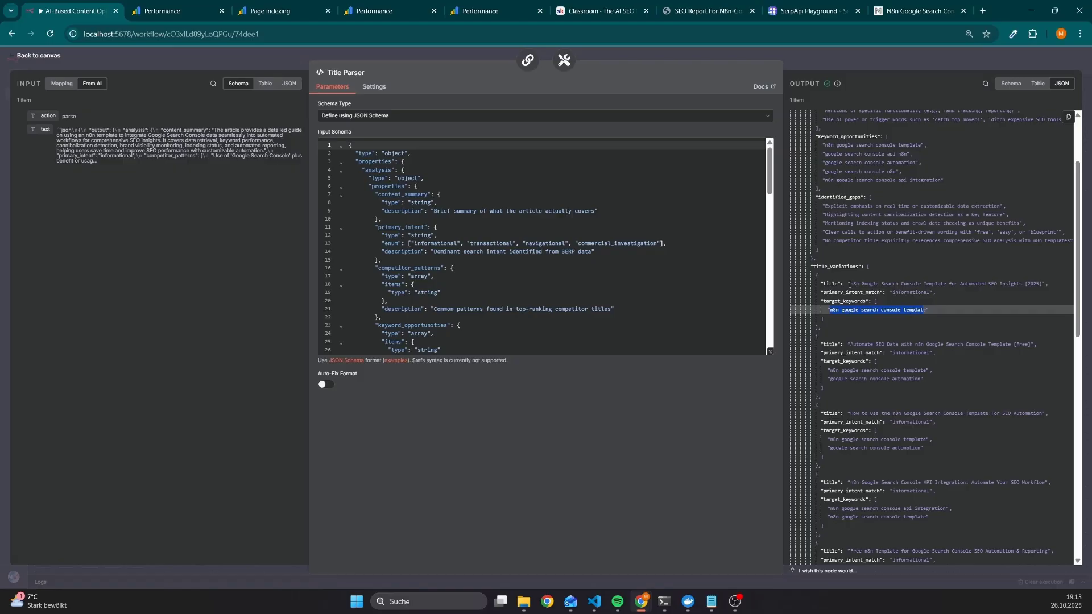
drag(850, 284, 911, 285)
drag(925, 285, 945, 286)
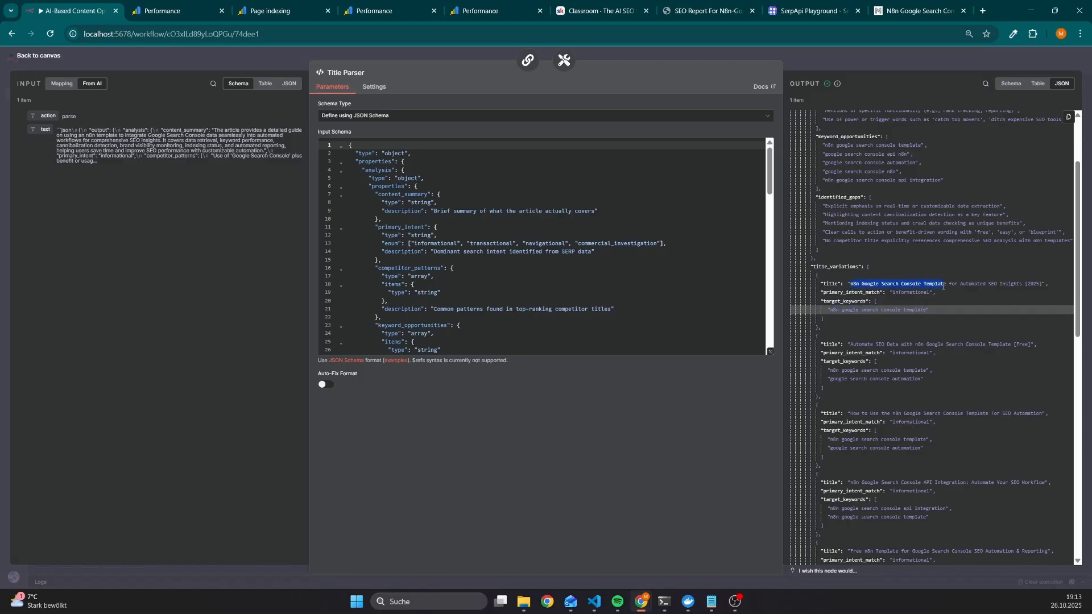
scroll(829, 290, down, 2)
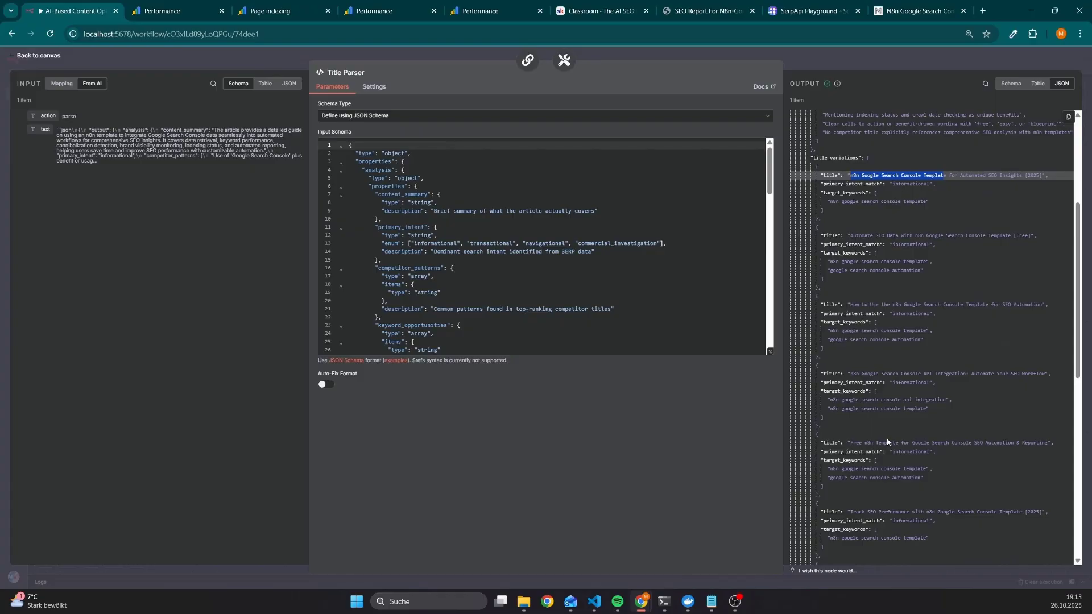
scroll(906, 424, down, 1)
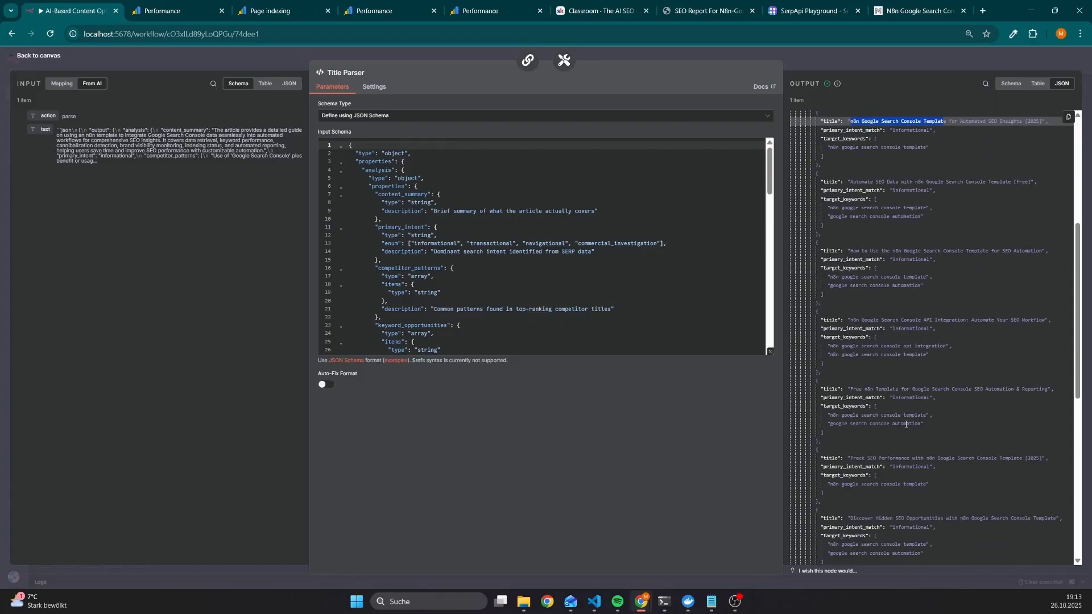
scroll(661, 195, down, 5)
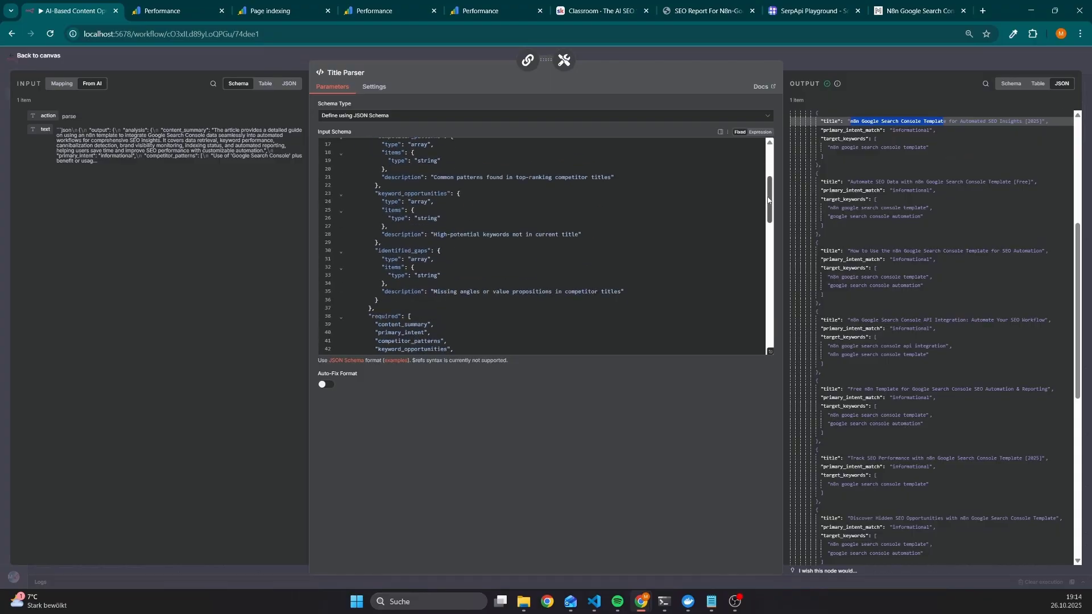
Step: Review the Title Parser's input schema down to the title variations, and highlight the Content Optimization chain nodes on the canvas
scroll(420, 276, down, 6)
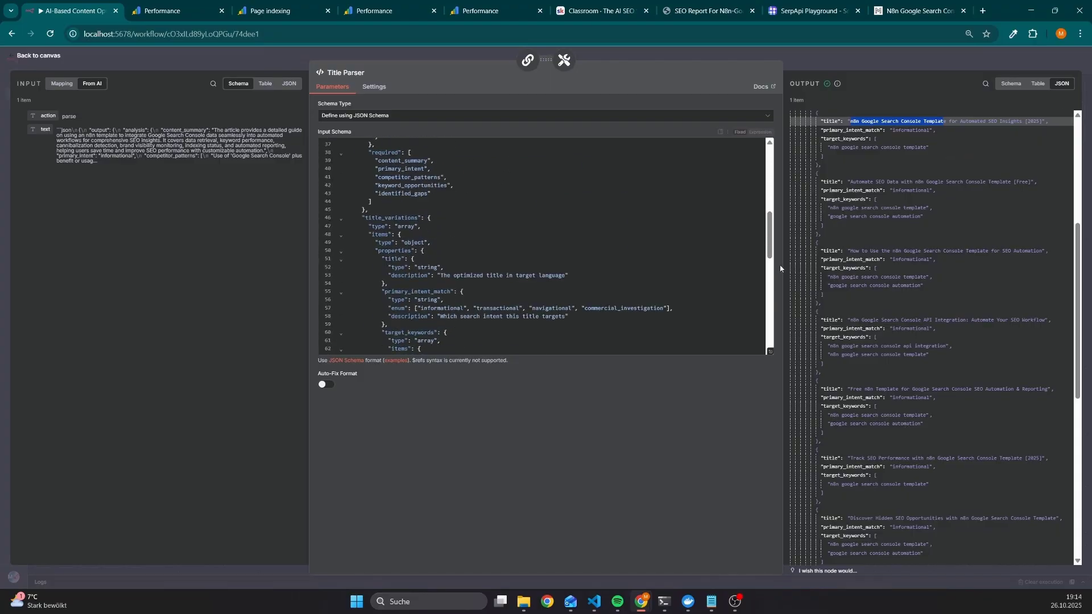
key(Escape)
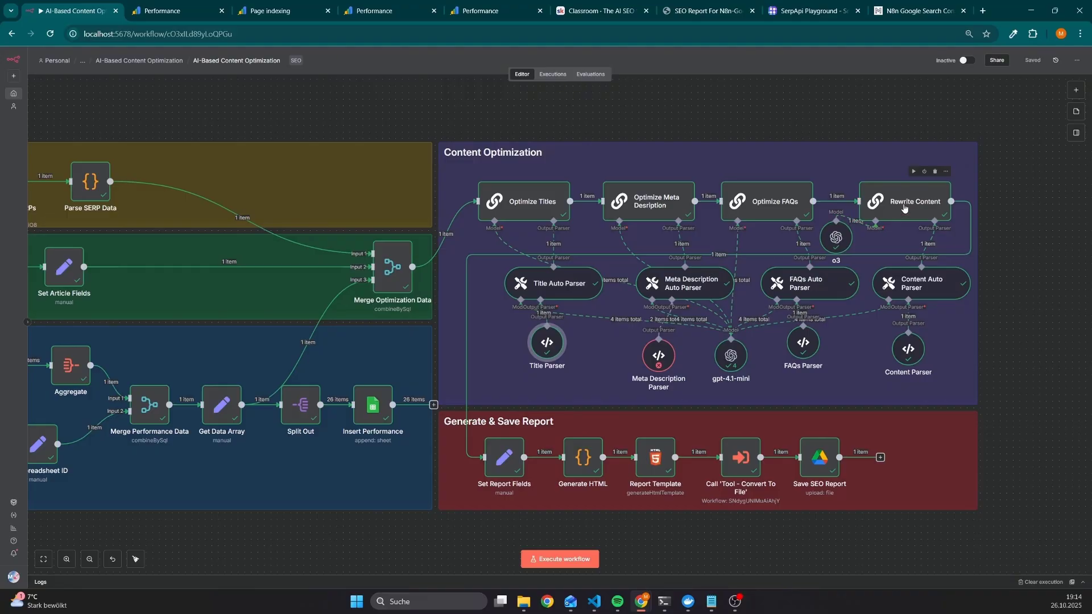
drag(1053, 312, 493, 268)
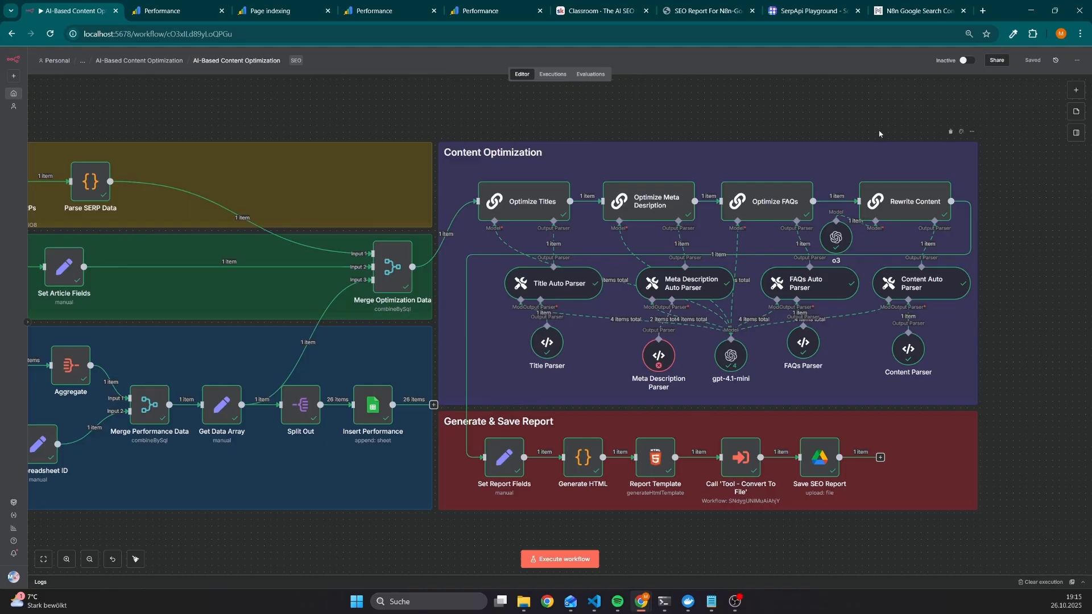
Step: Open the SEO report and review the current and optimized paragraphs in the On-Page Content Updates table
click(705, 11)
scroll(60, 300, down, 4)
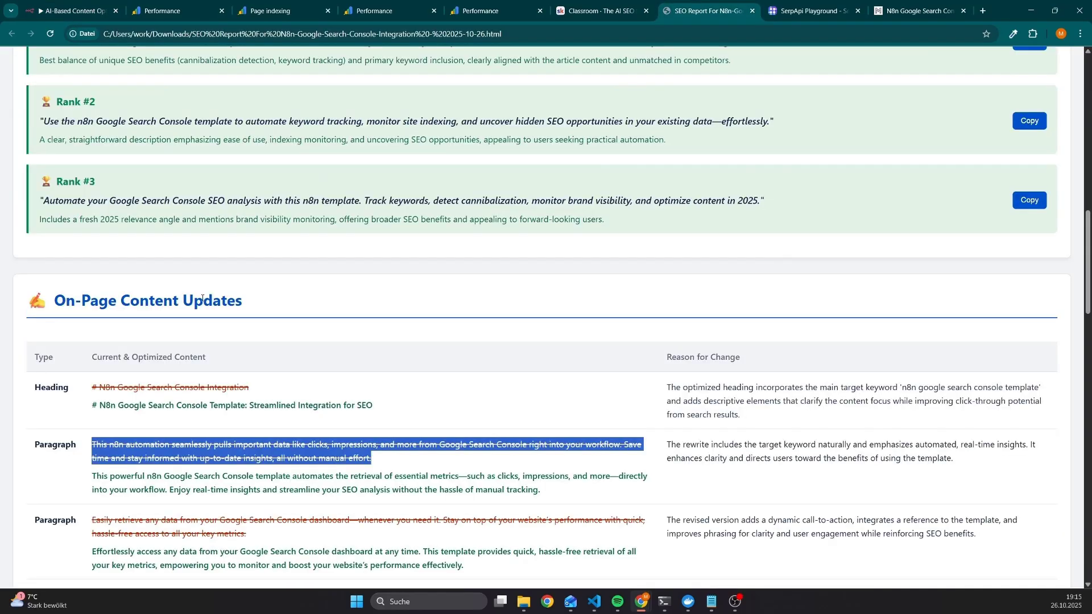
scroll(301, 415, down, 5)
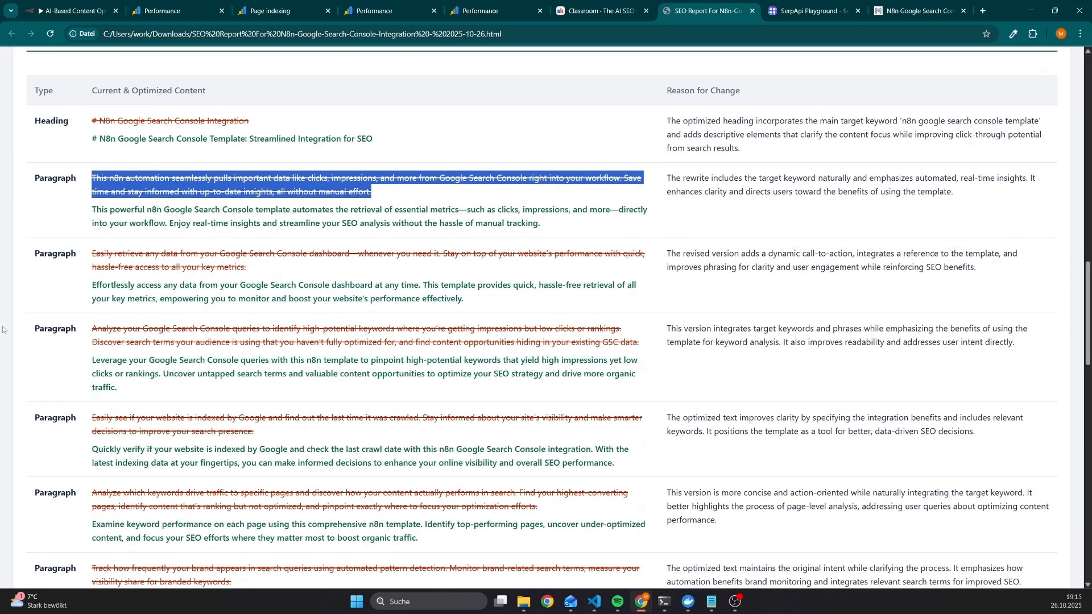
Step: Return to the workflow and reposition the o3 model node just below the connection between Optimize FAQs and Rewrite Content
click(67, 6)
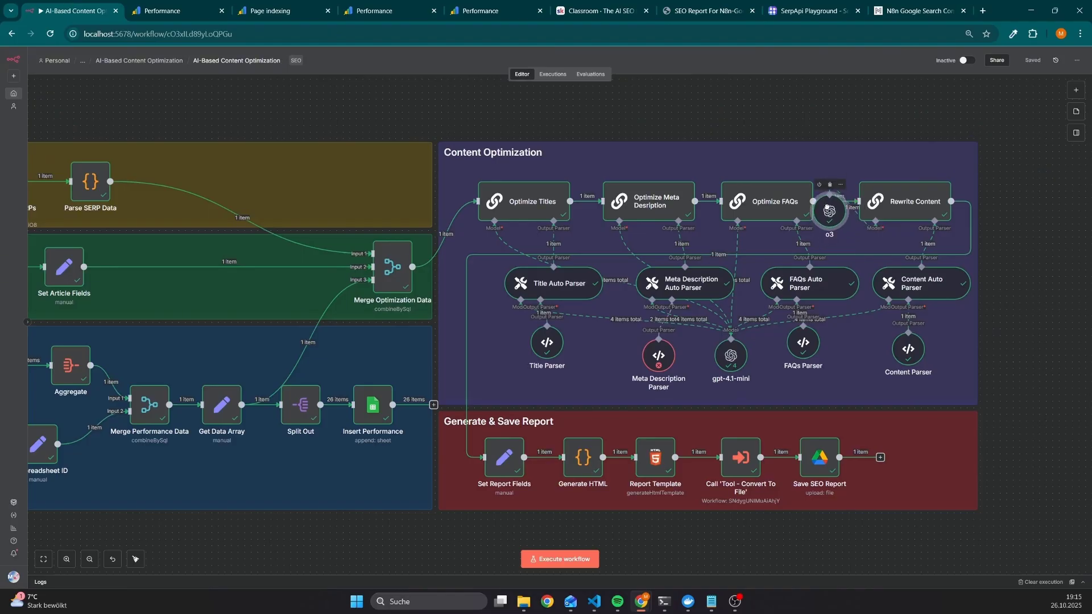
drag(827, 209, 834, 229)
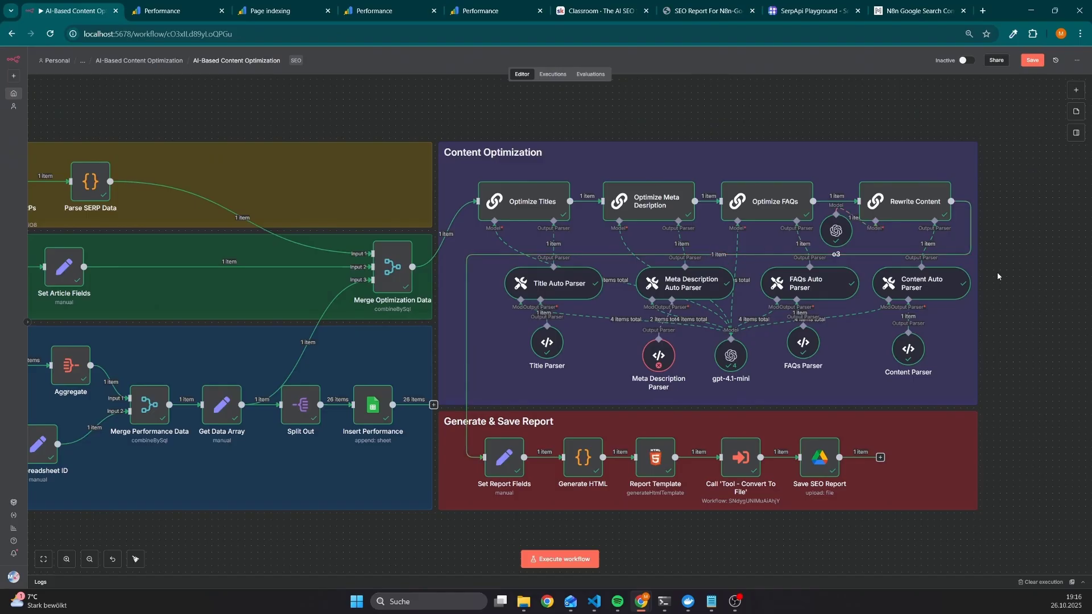
Step: Open the Rewrite Content node's prompt in the expression editor and highlight its Current Year line and Current Article Data fields
double_click(894, 204)
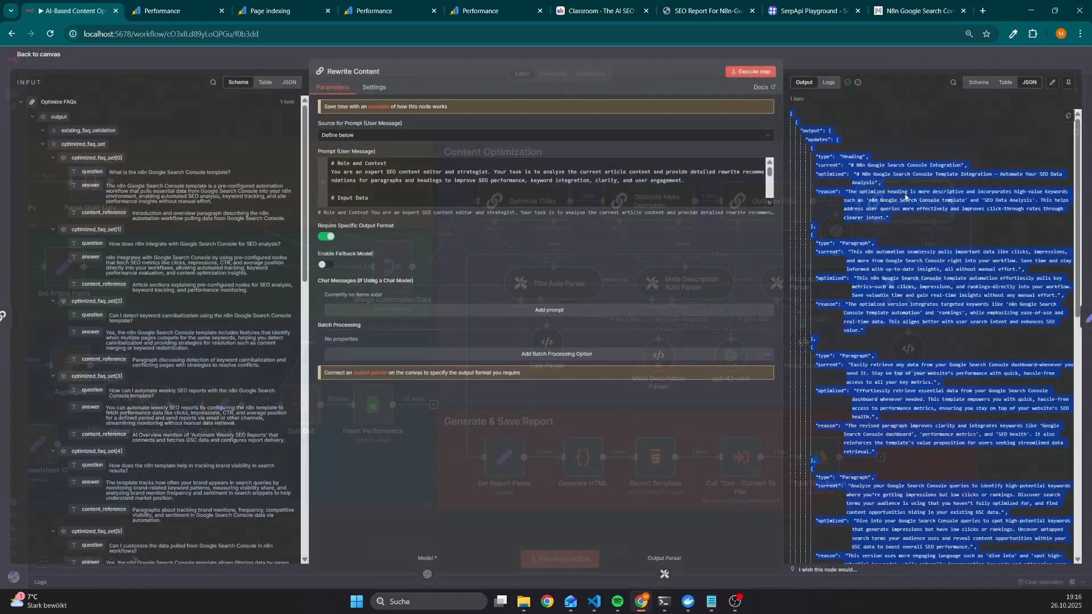
click(447, 195)
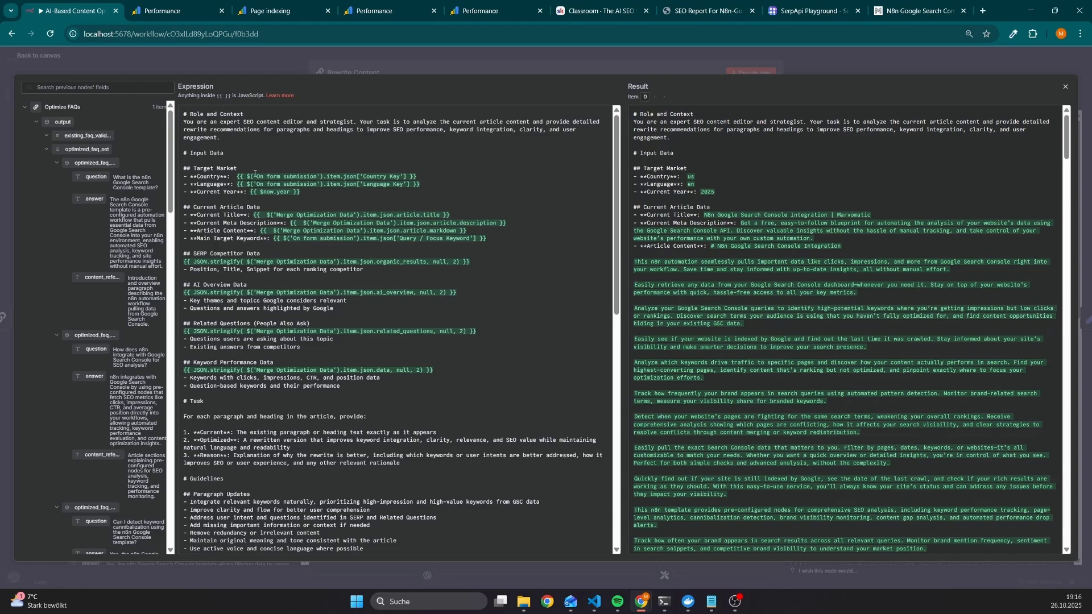
drag(301, 192, 186, 190)
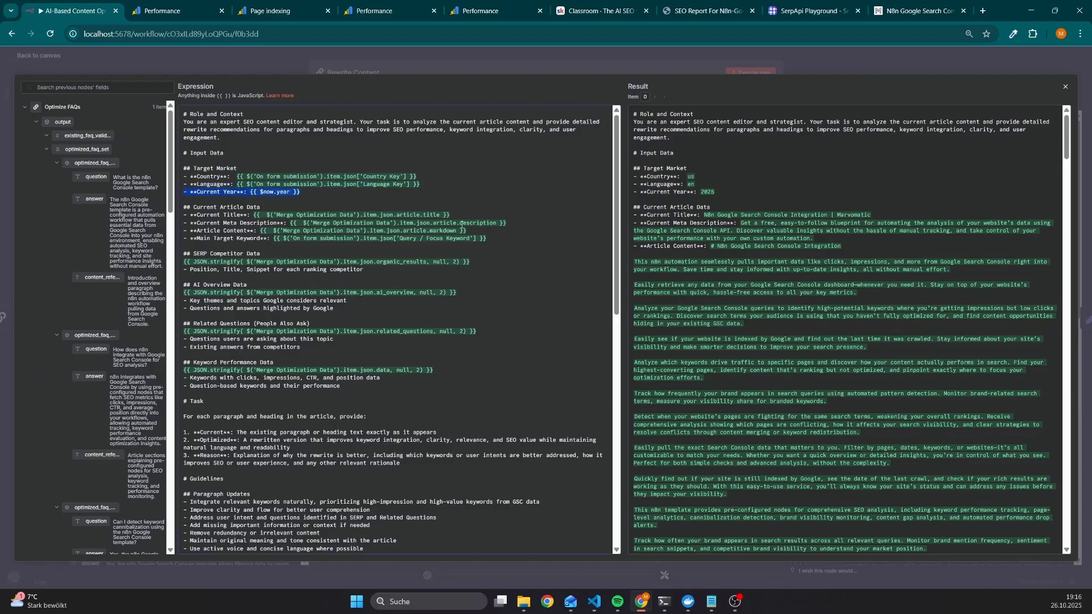
drag(507, 240, 251, 224)
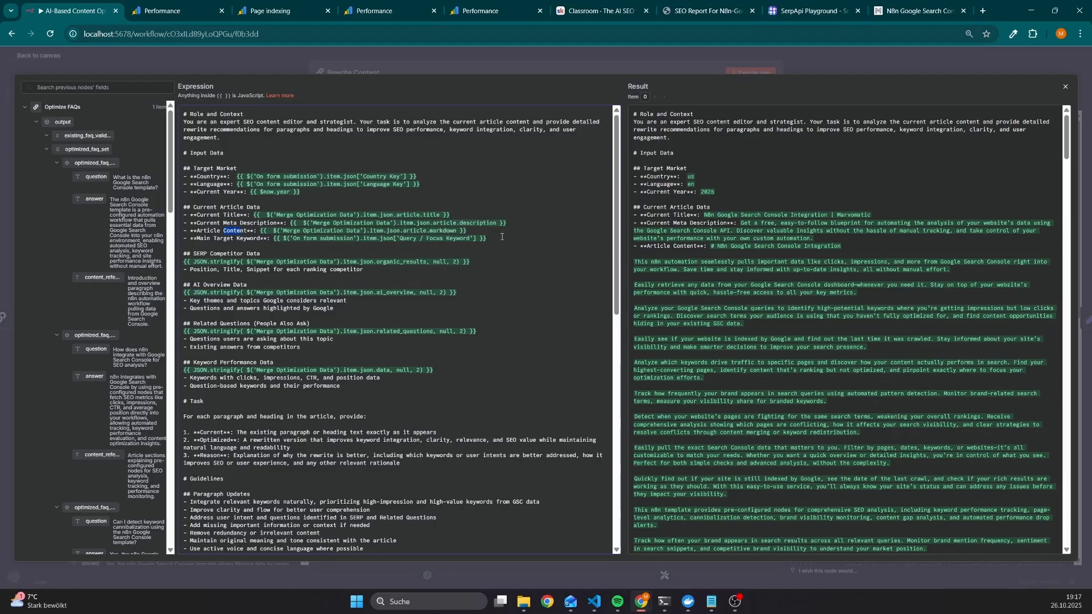
Step: Highlight the prompt's SERP Competitor through Keyword Performance Data sections, examine their resolved values in the result, and return to the canvas
scroll(795, 330, down, 5)
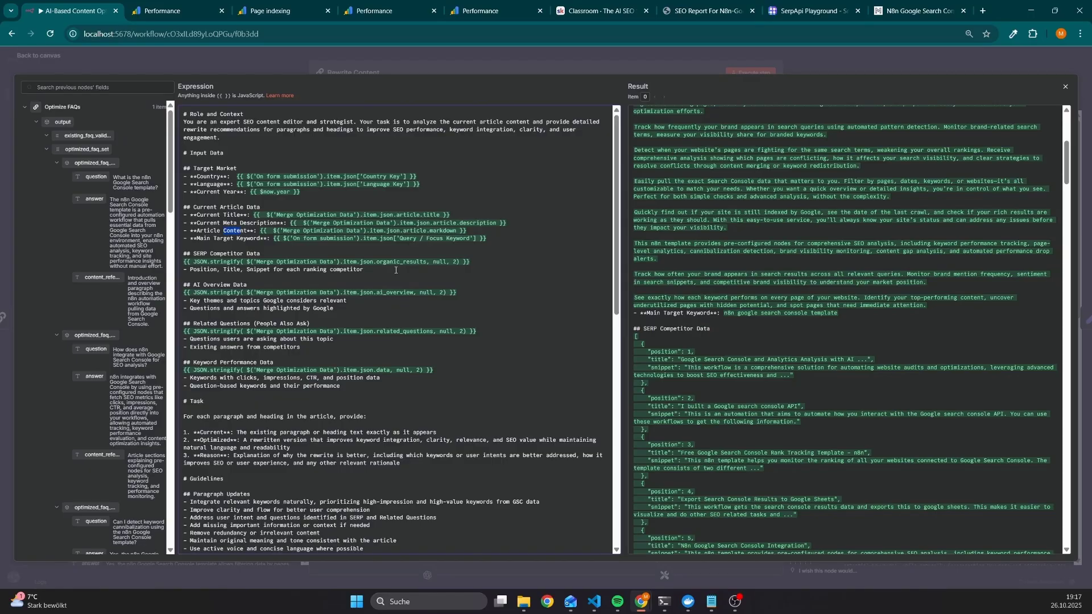
drag(397, 387, 54, 263)
click(259, 253)
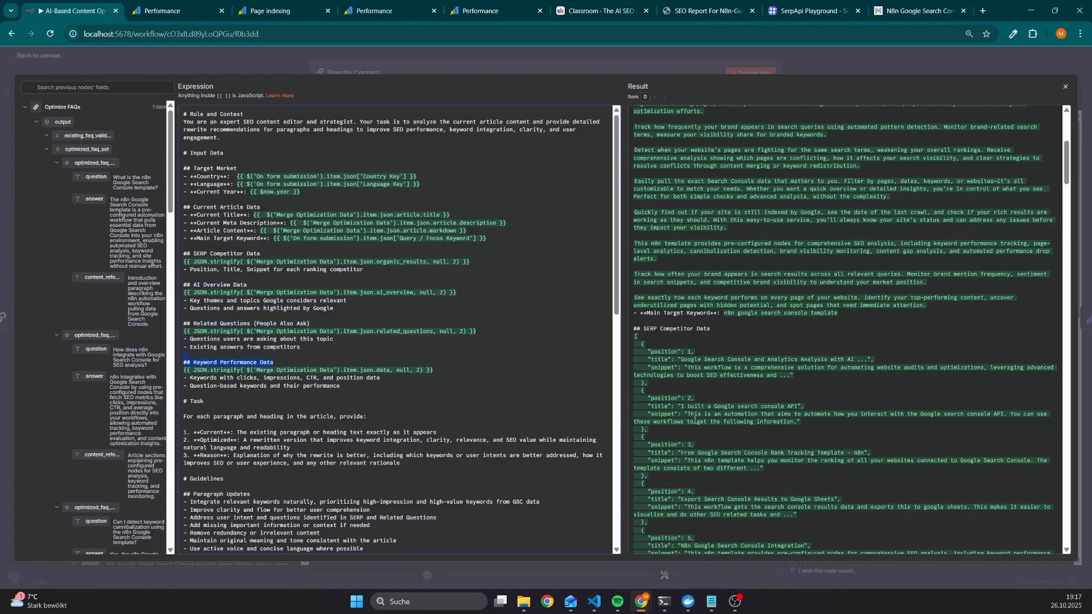
scroll(695, 420, down, 5)
scroll(718, 406, down, 3)
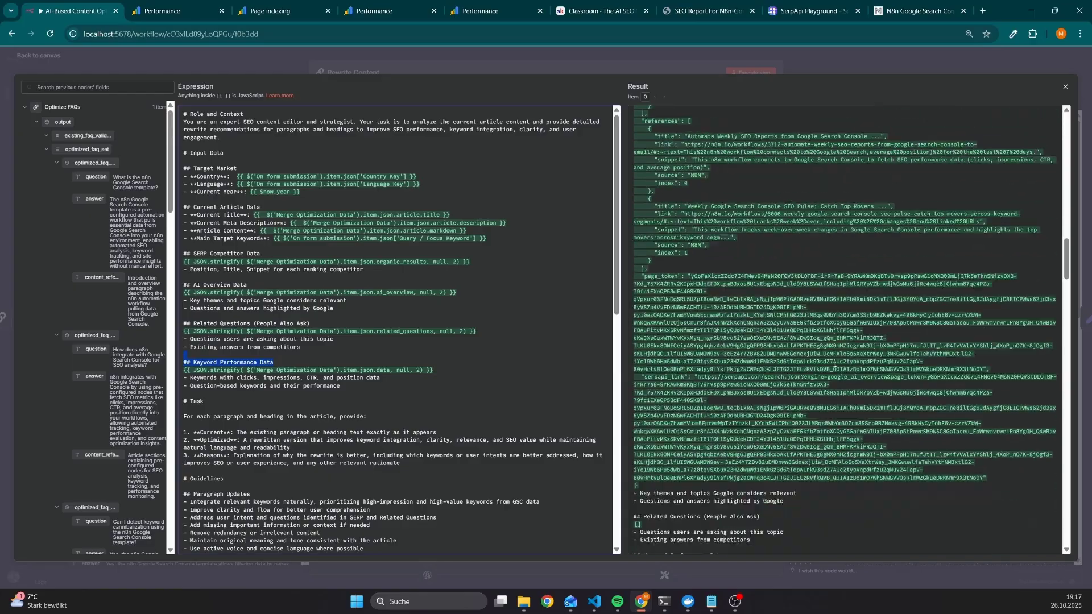
scroll(835, 362, down, 10)
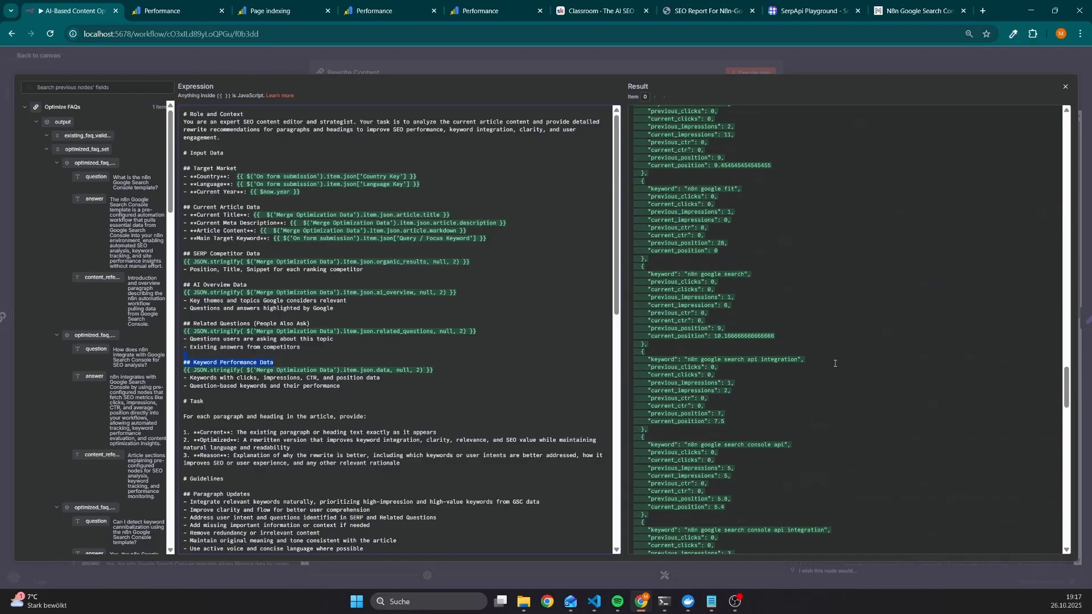
scroll(835, 363, down, 6)
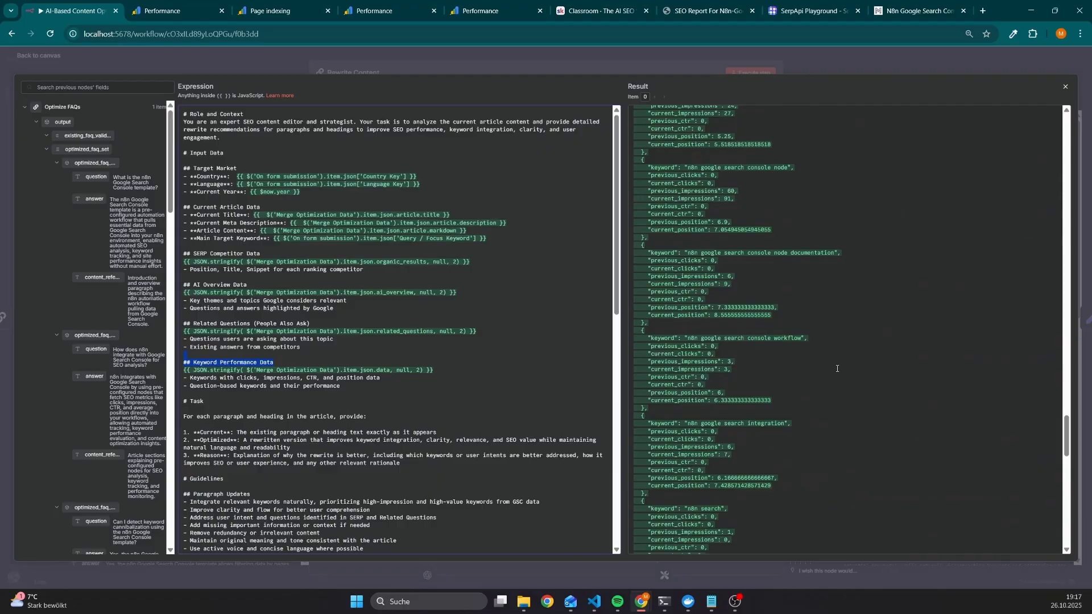
click(897, 69)
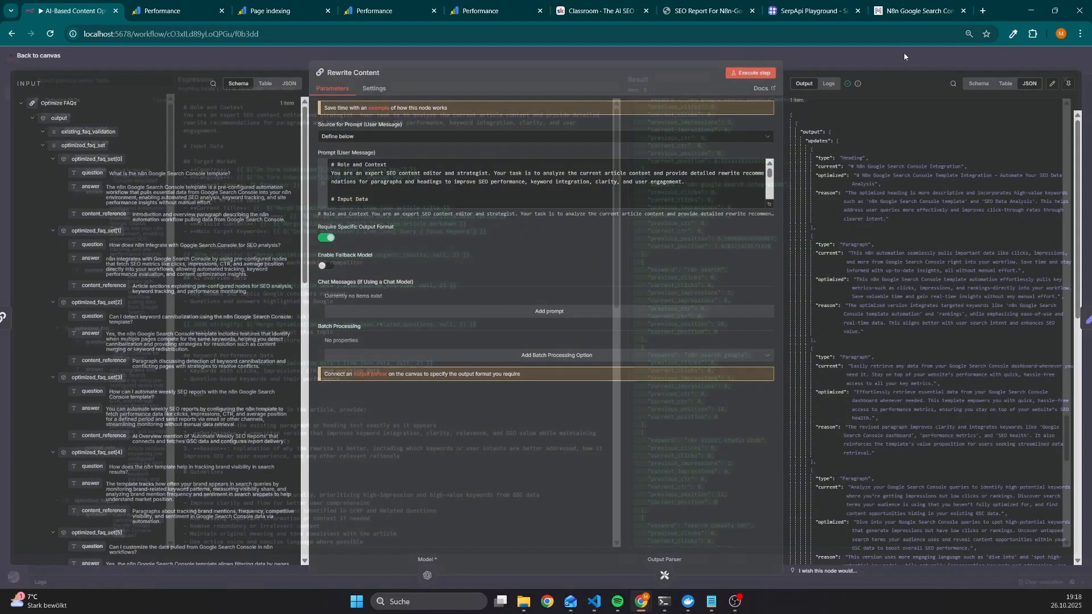
click(903, 52)
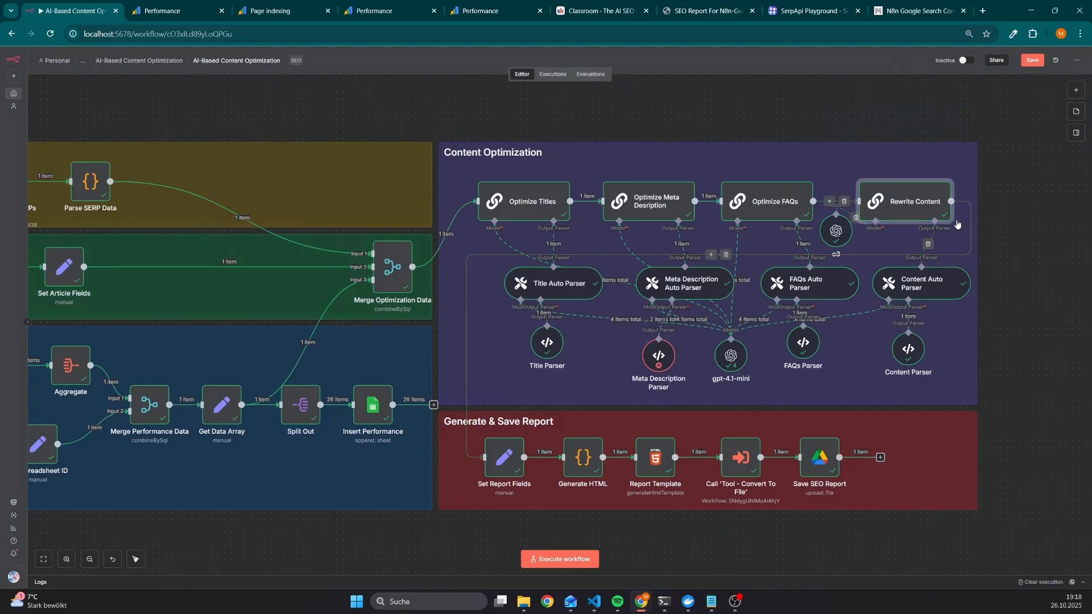
Step: Highlight the four Content Optimization chain nodes together with the o3 model node
drag(994, 205, 431, 107)
drag(1050, 251, 1036, 255)
scroll(740, 432, down, 1)
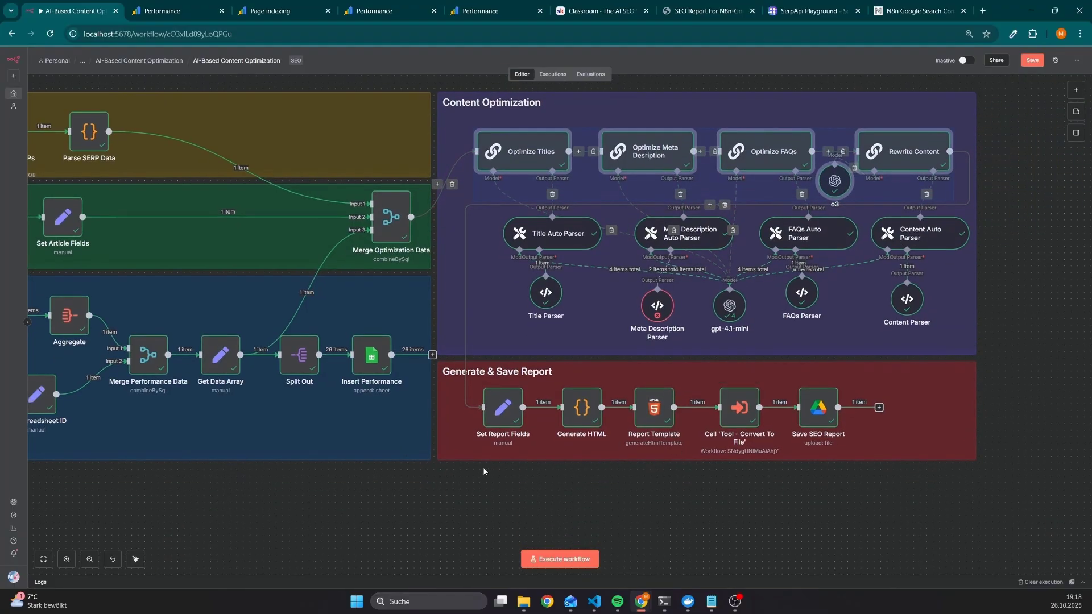
Step: Open the Set Report Fields node, examine its titles, meta description, FAQs and content mappings, and close it
scroll(483, 478, up, 4)
scroll(478, 340, right, 1)
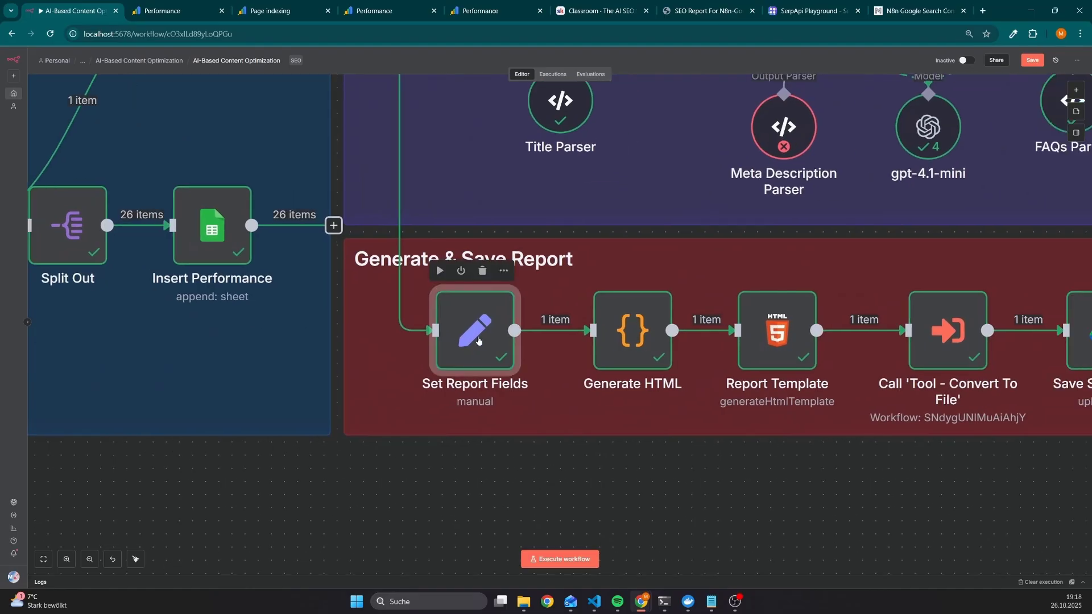
double_click(478, 340)
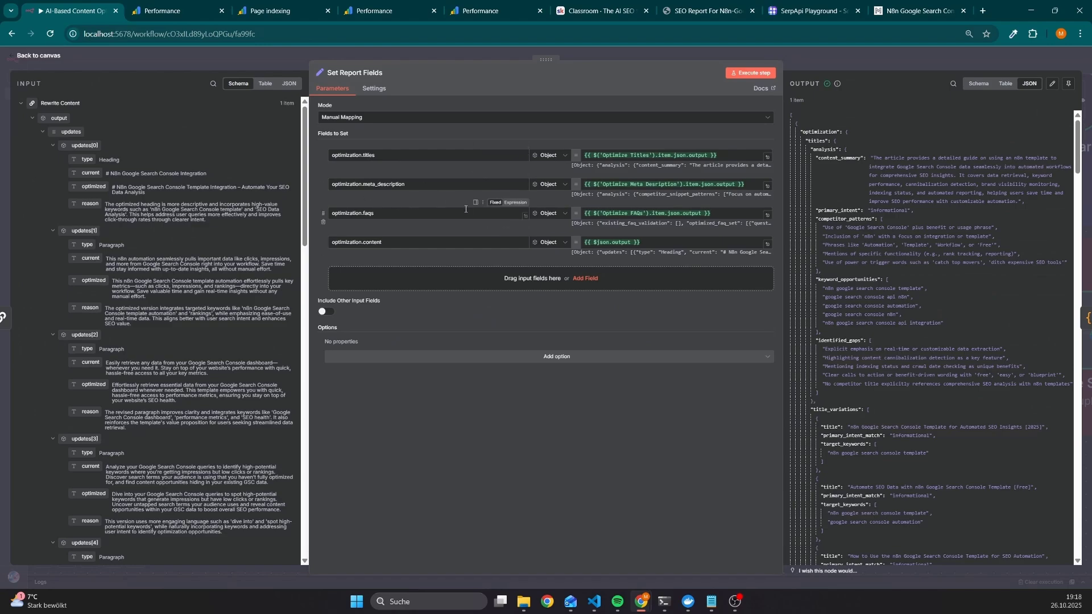
click(906, 64)
Step: Open the Generate HTML node, review its generated HTML output to the end, and return to the canvas
scroll(566, 409, right, 2)
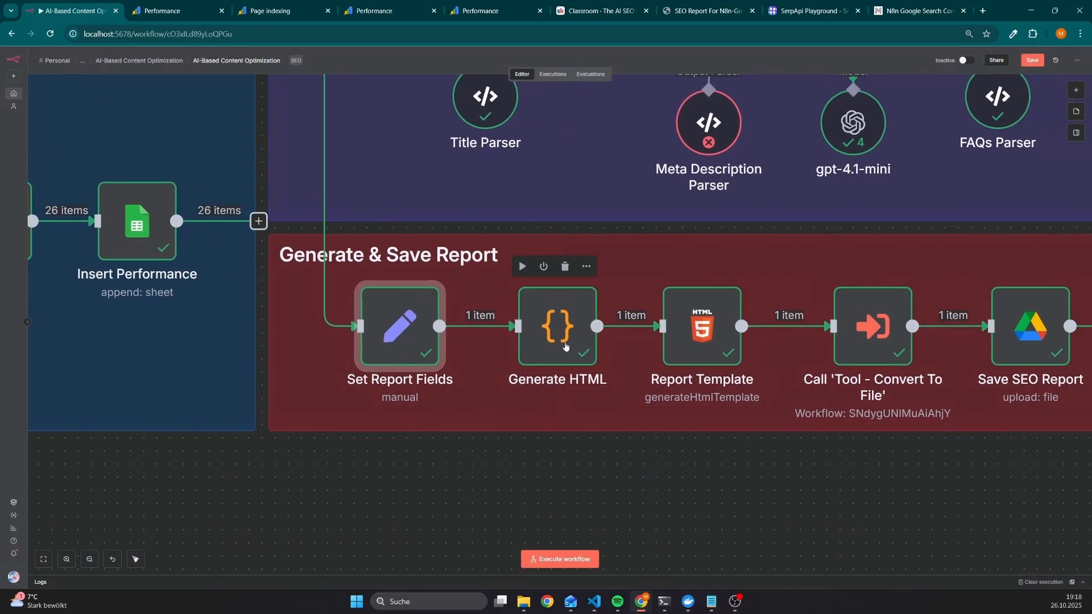
double_click(566, 346)
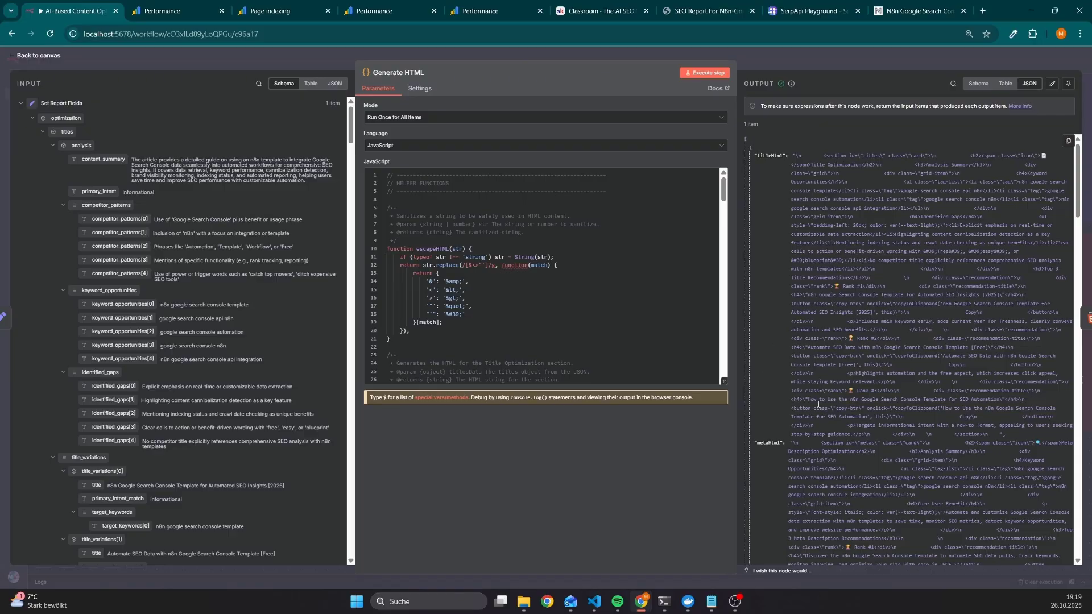
scroll(818, 404, down, 20)
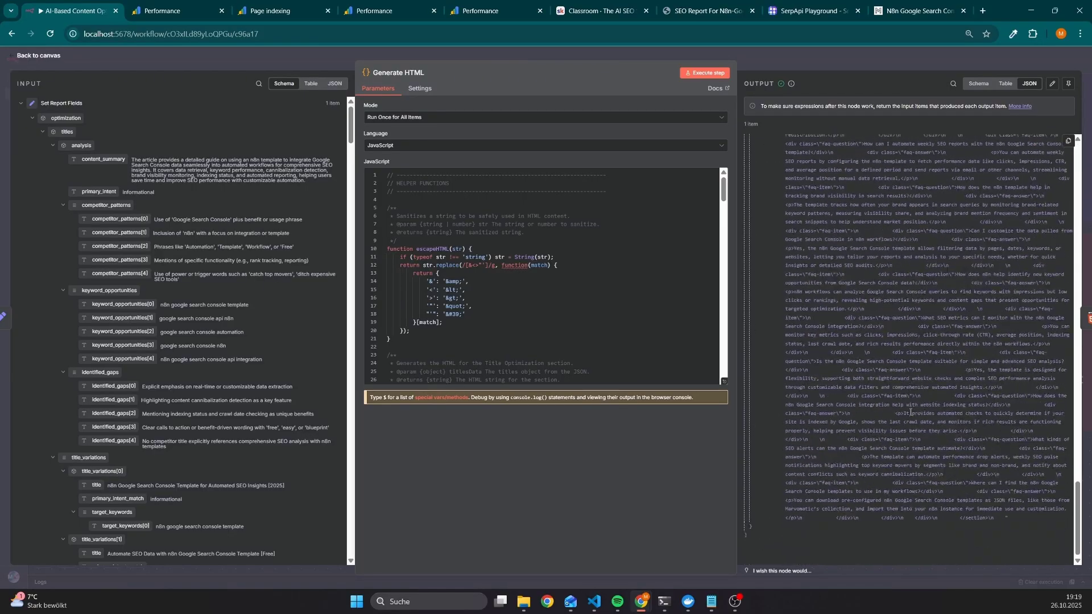
click(834, 65)
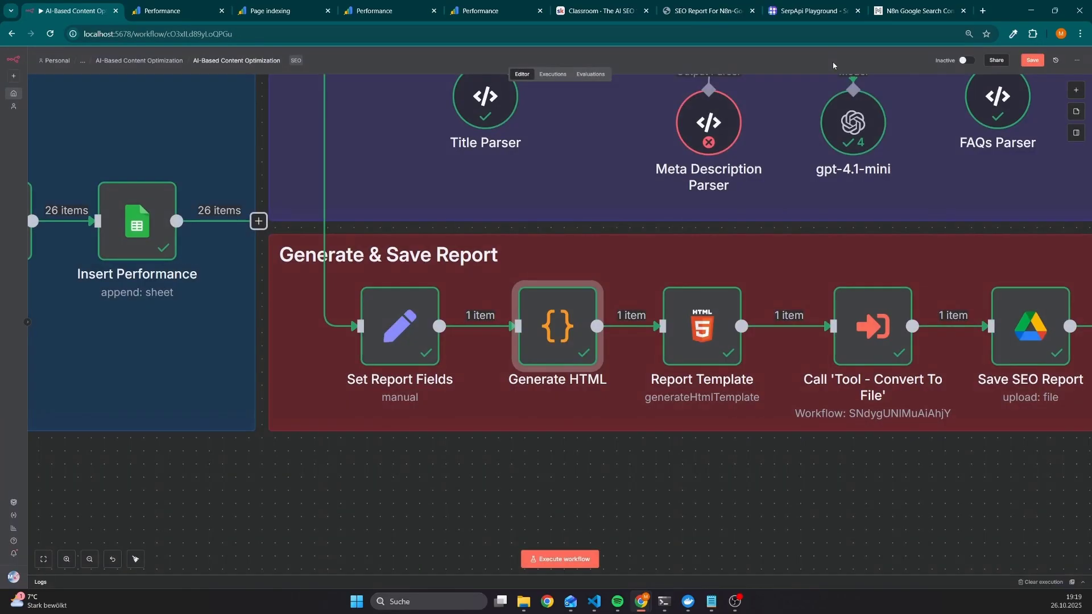
Step: Open the Report Template node and review its HTML template and CSS styling code down to the content update table
scroll(799, 472, right, 2)
double_click(632, 343)
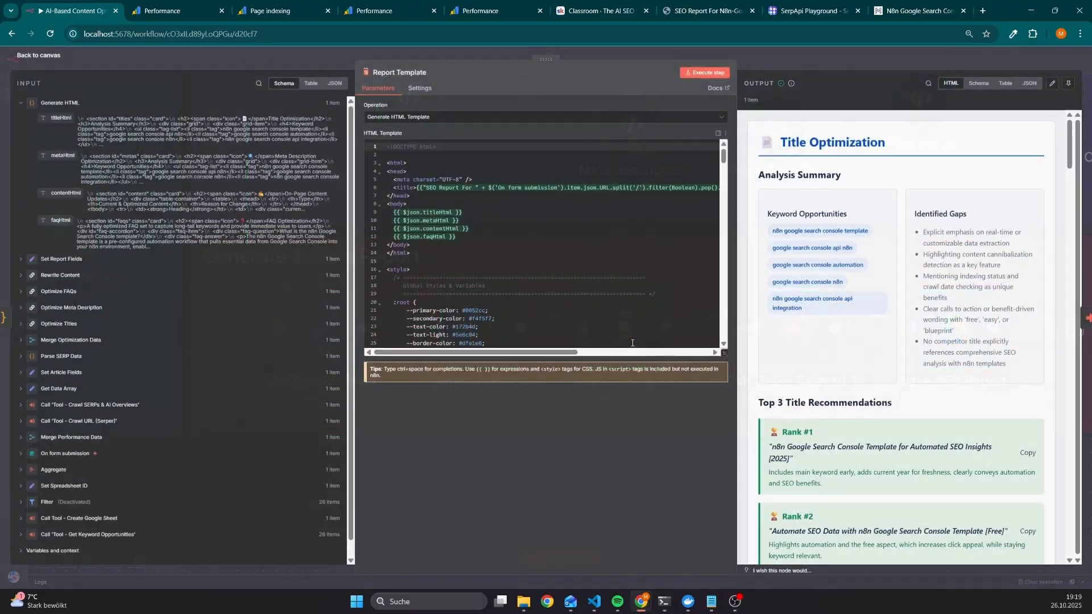
scroll(520, 304, down, 5)
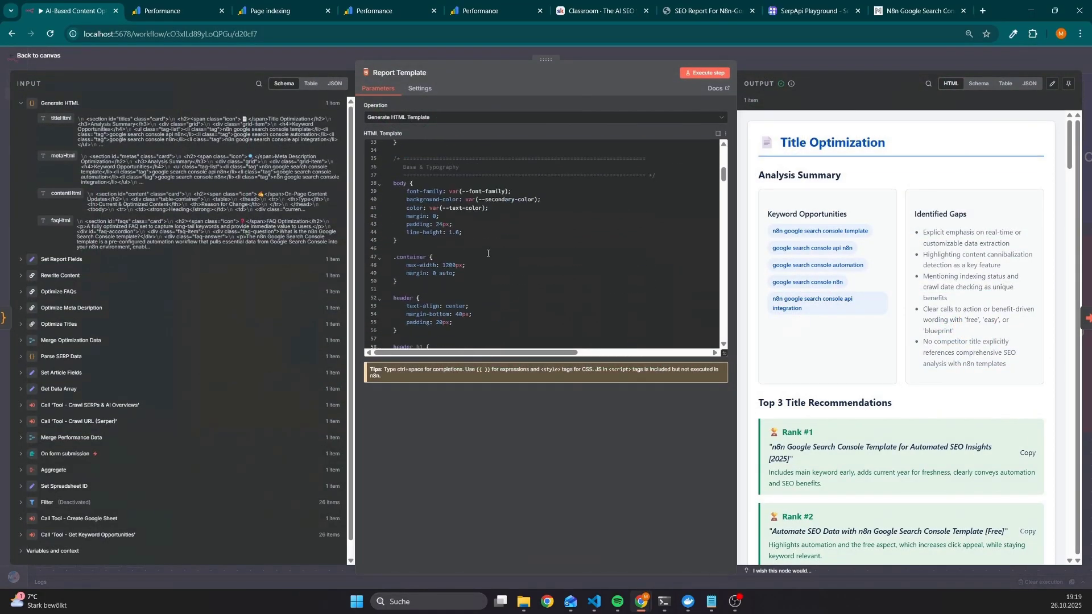
scroll(489, 258, down, 20)
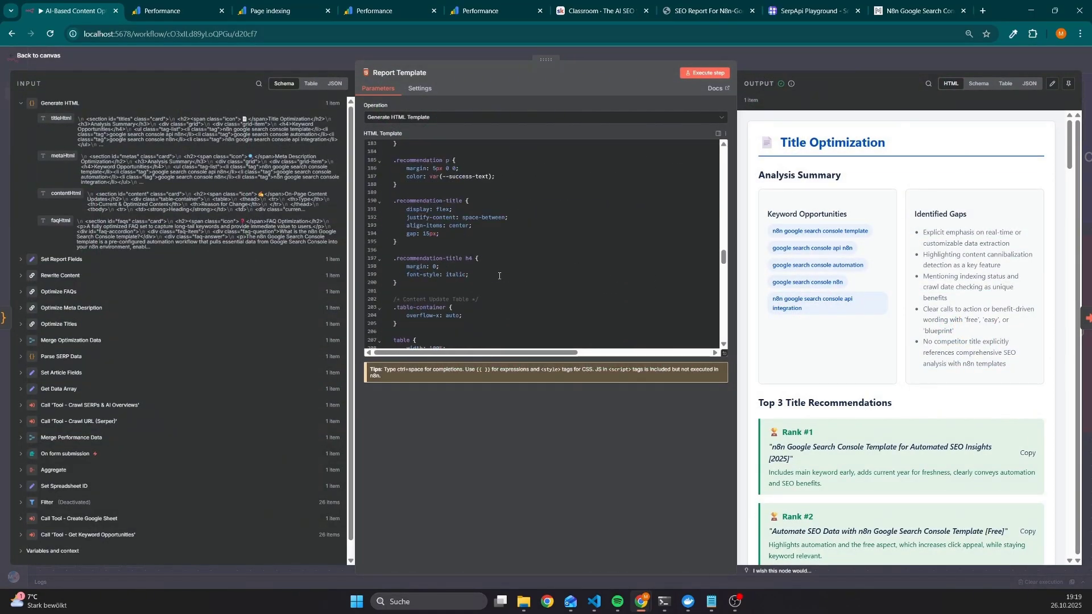
Step: Open the SEO report and expand the FAQ answer for "What is the n8n Google Search Console template?"
click(703, 11)
scroll(551, 424, down, 15)
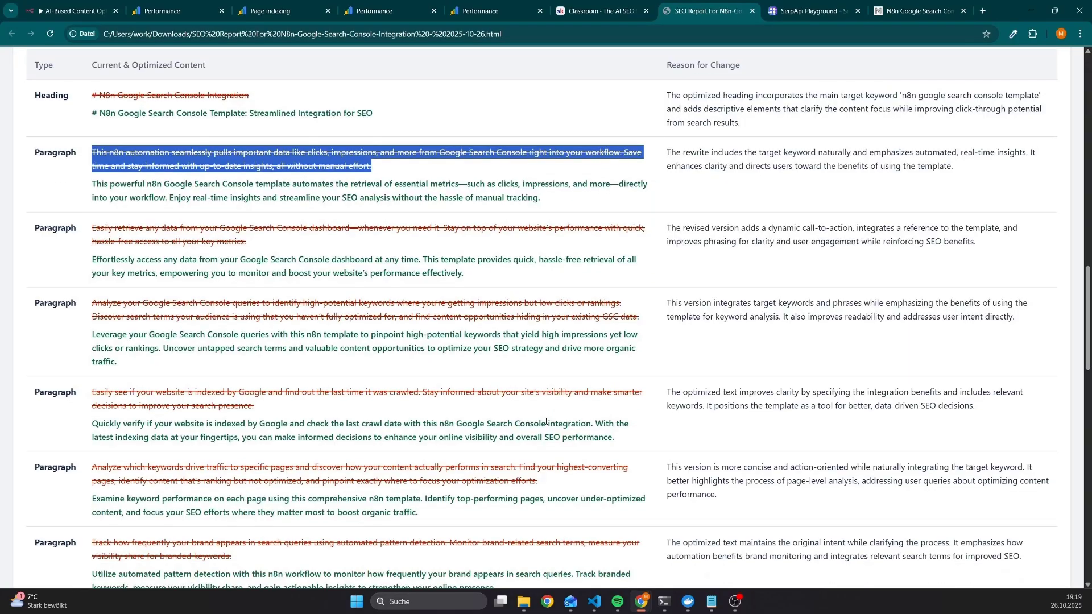
scroll(550, 424, up, 3)
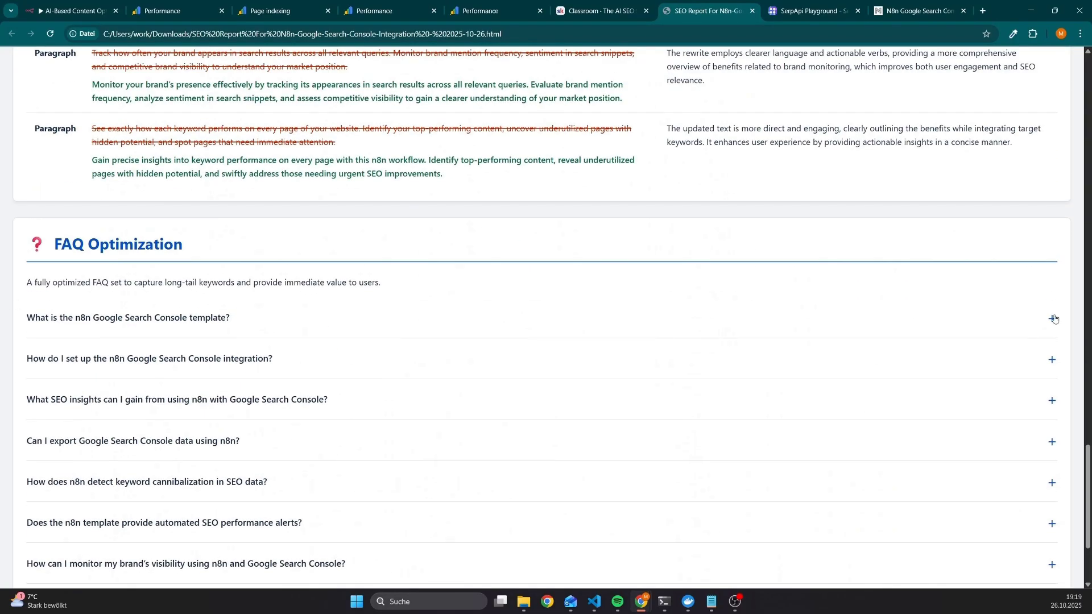
click(1043, 325)
click(1052, 319)
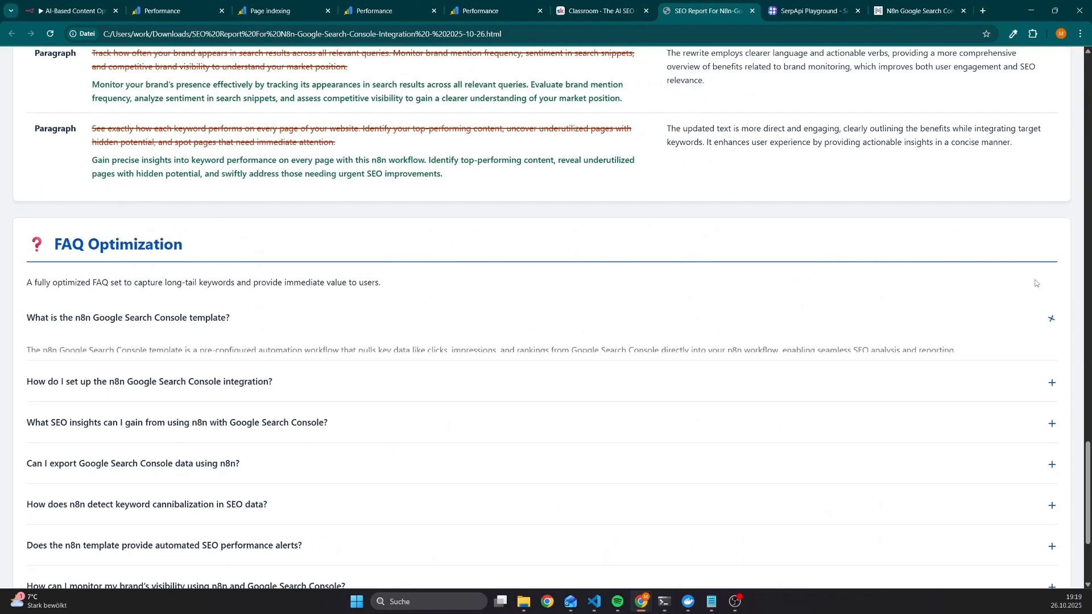
Step: Copy the Rank #3 title recommendation from the SEO report, and return to the workflow canvas with the Report Template node closed and deselected
scroll(977, 352, up, 10)
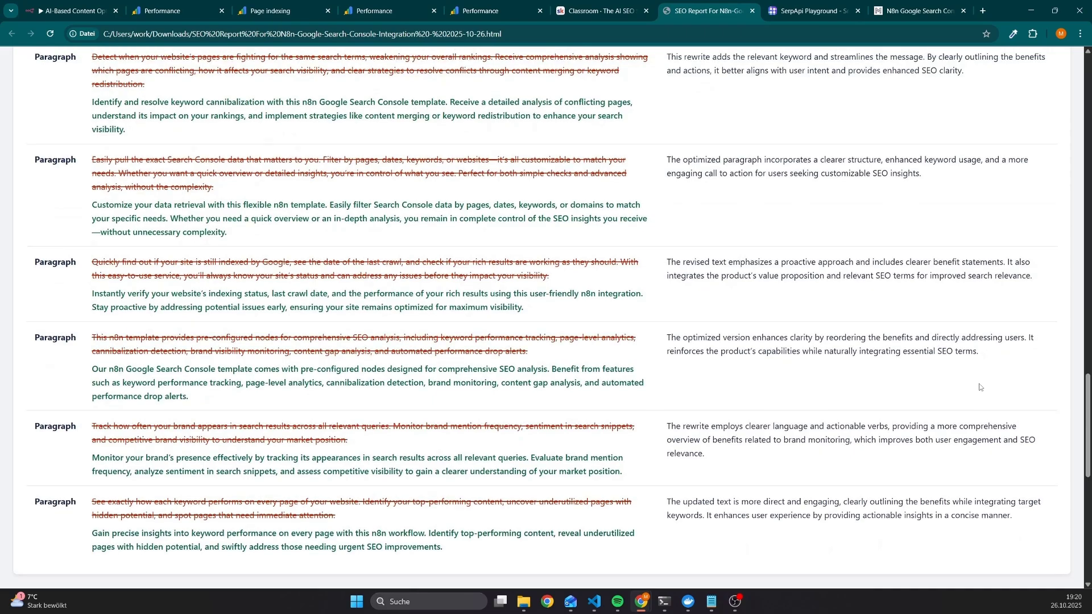
scroll(980, 387, up, 10)
click(1029, 297)
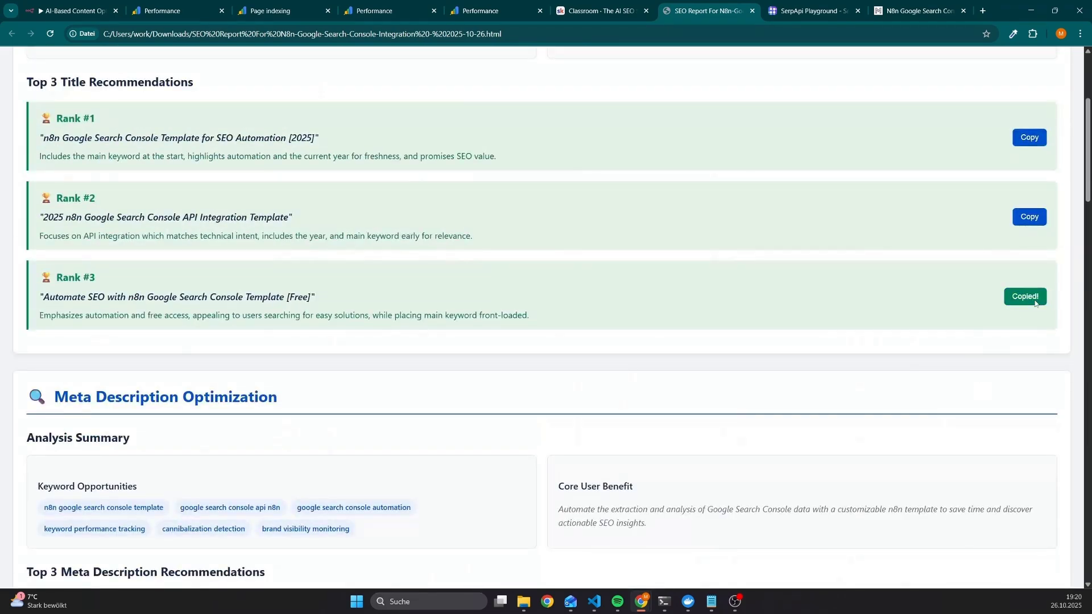
click(63, 3)
key(Escape)
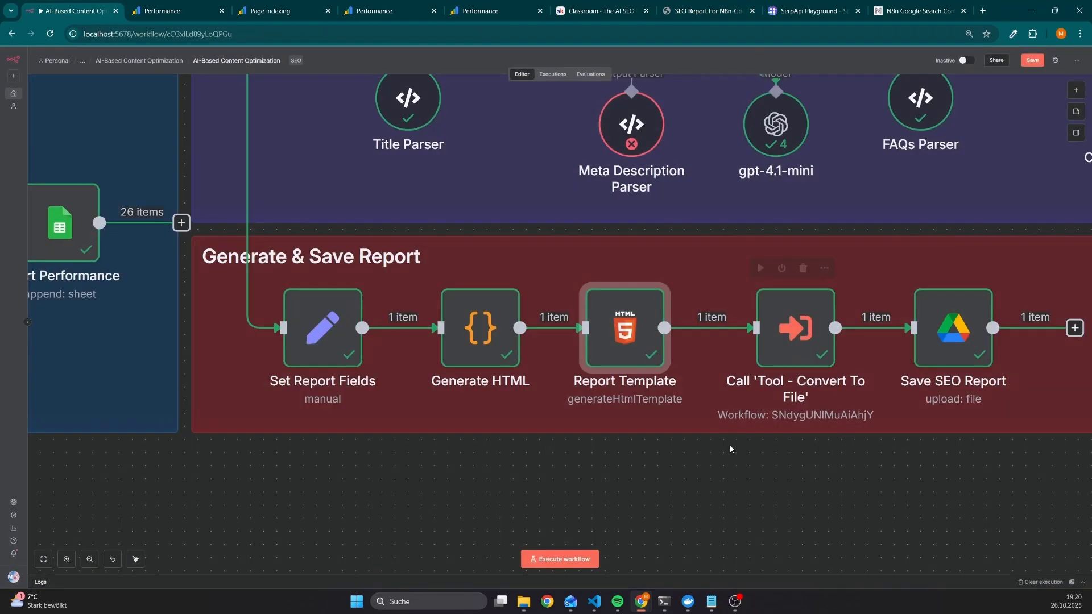
click(523, 468)
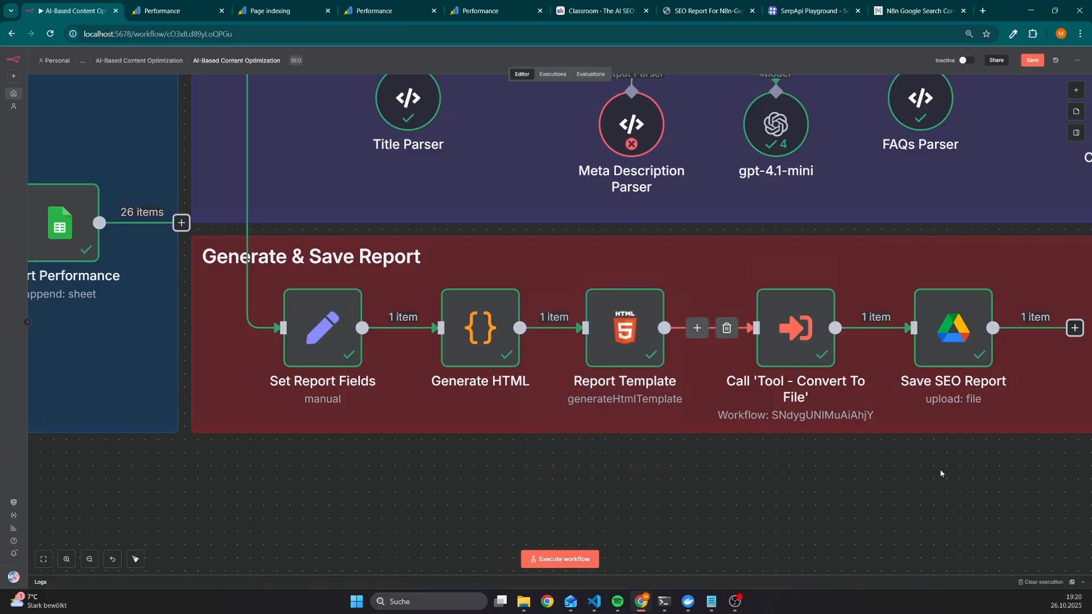
Step: Download the HTML report from the Call 'Tool - Convert To File' node's output and open the downloaded file
scroll(950, 487, right, 5)
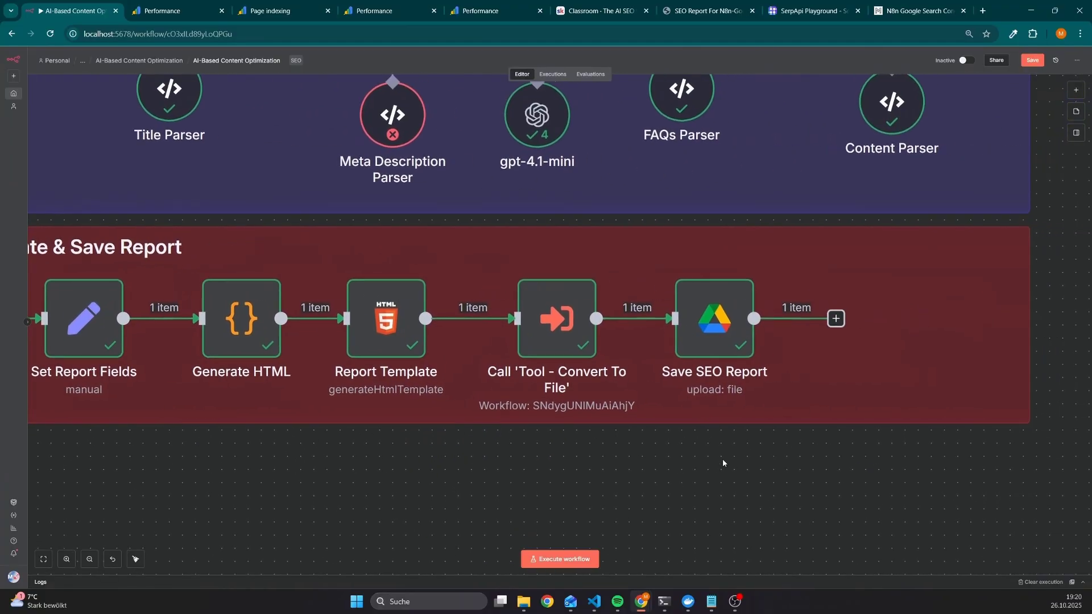
double_click(557, 319)
click(852, 215)
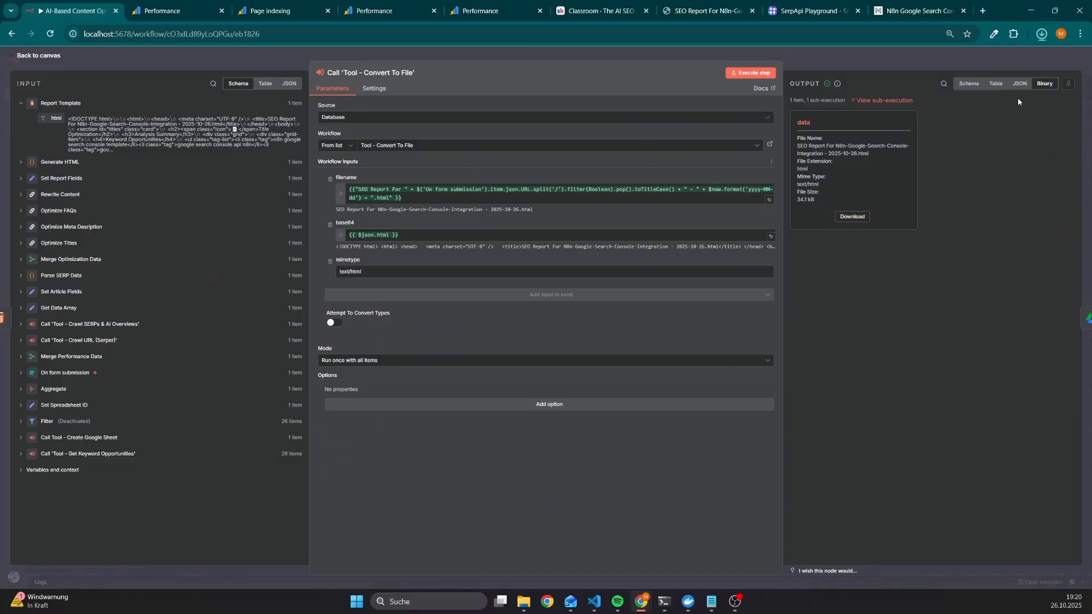
click(1036, 36)
click(961, 71)
Step: Review the paragraph rewrites in the downloaded SEO report, and return to the workflow canvas with the Call 'Tool - Convert To File' node closed
scroll(587, 403, down, 15)
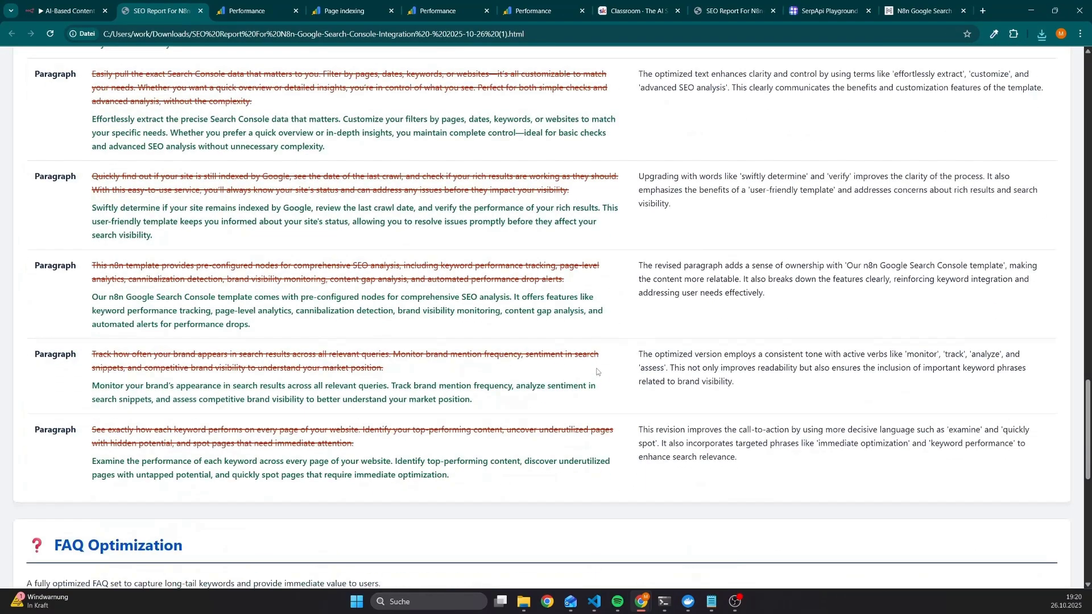
scroll(586, 403, up, 5)
click(731, 10)
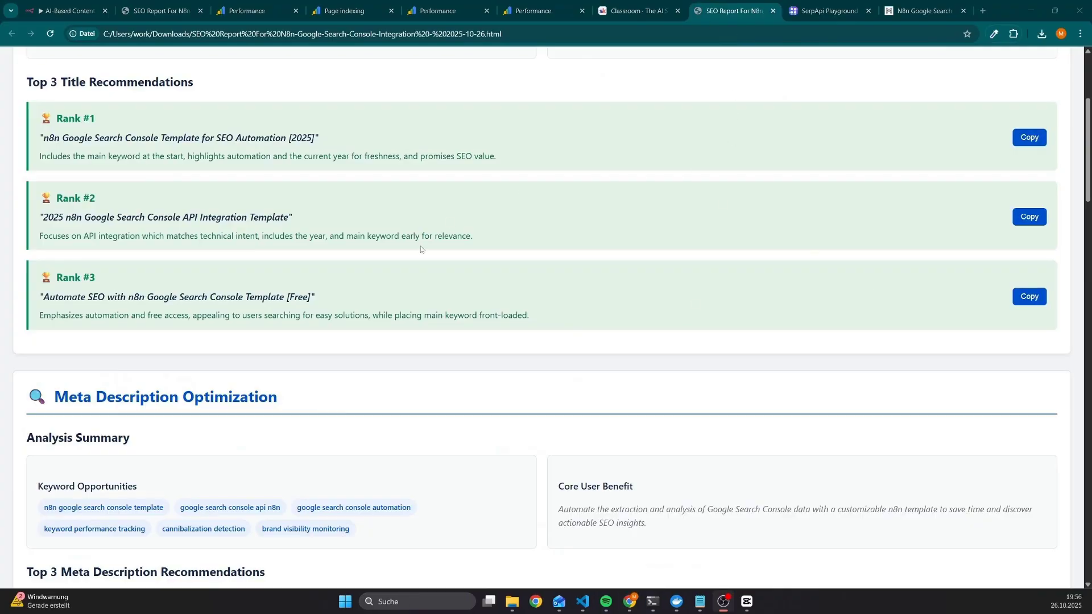
click(57, 10)
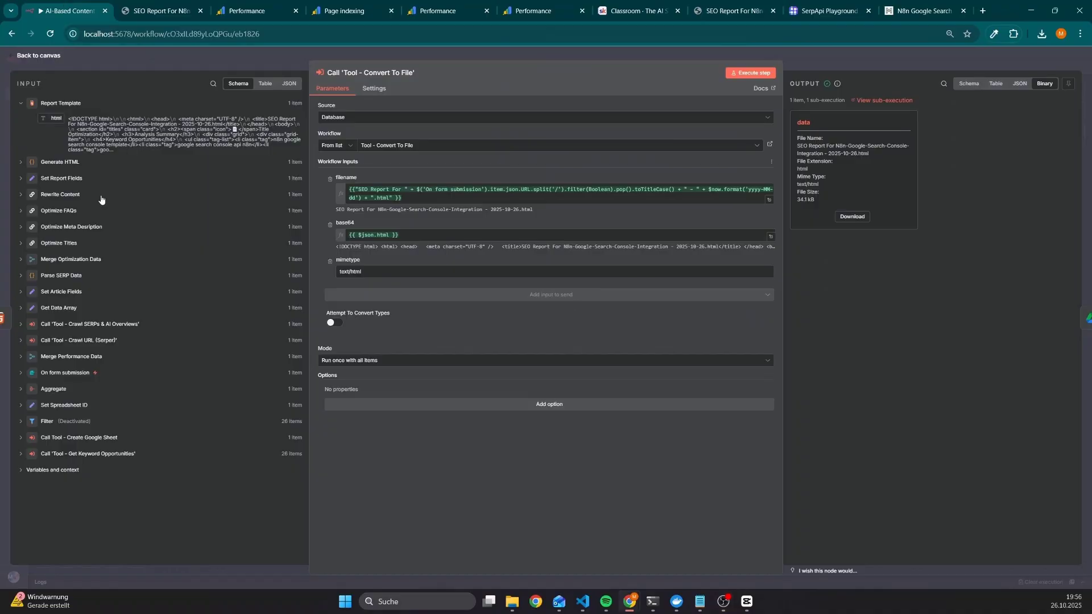
click(902, 58)
Step: Examine the sub-workflow nodes for creating the Google Sheet and converting the report to a file by selecting each on the canvas
scroll(272, 462, up, 3)
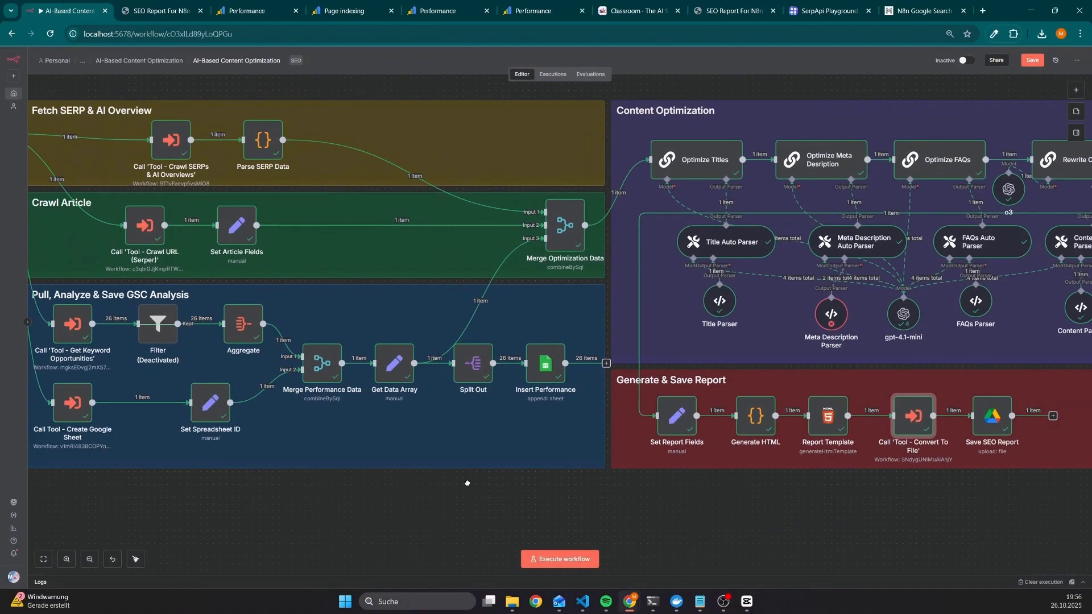
scroll(272, 461, left, 2)
drag(137, 478, 284, 361)
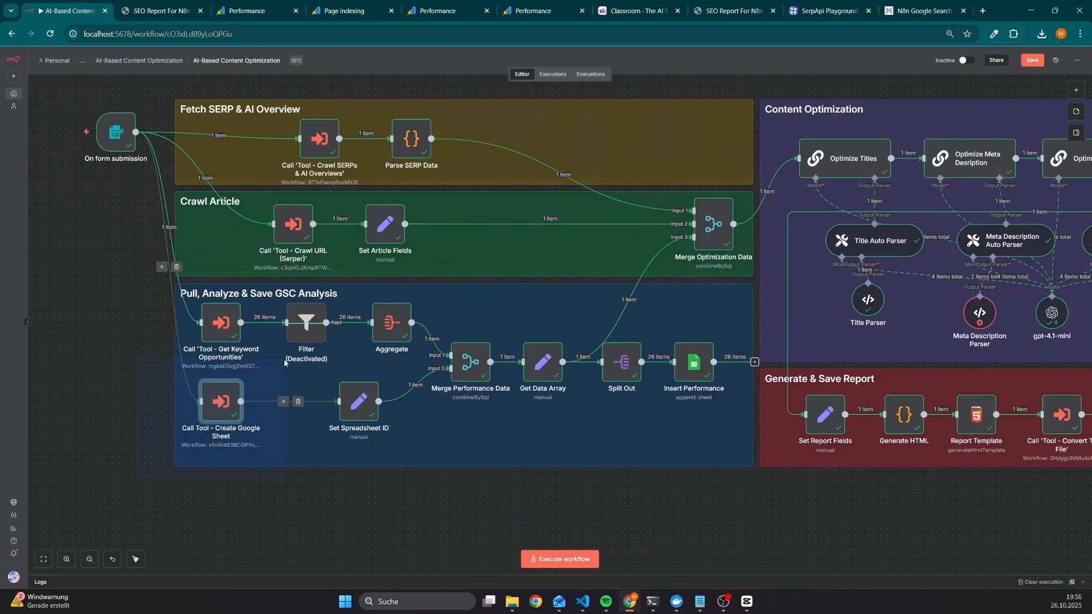
drag(923, 495, 652, 482)
drag(734, 497, 834, 359)
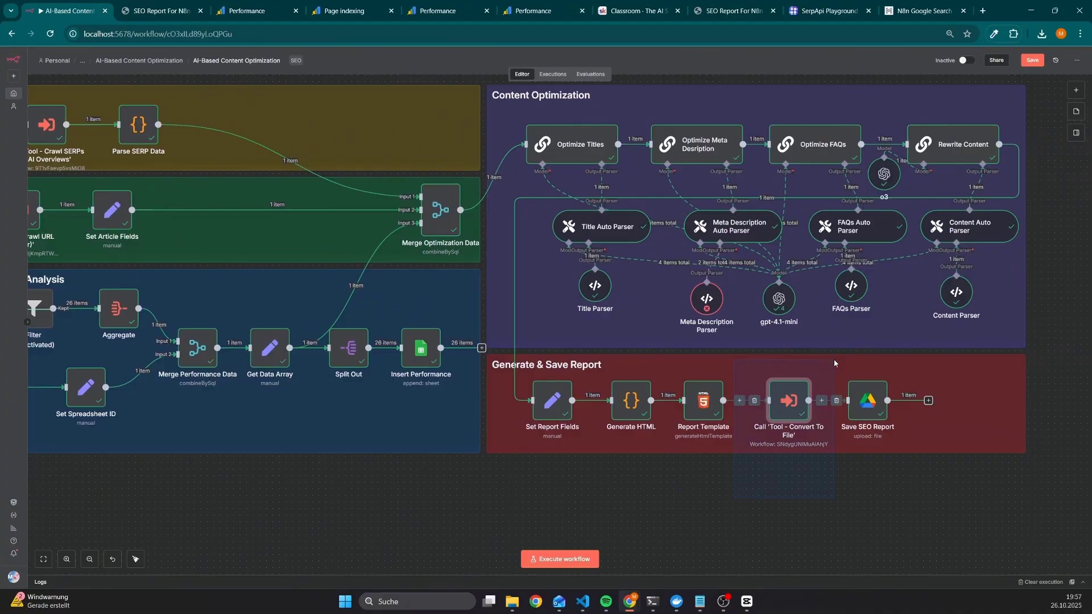
Step: Examine the sub-workflow nodes in the GSC analysis, Crawl Article and Fetch SERP & AI Overview sections by selecting them in turn
scroll(738, 487, left, 5)
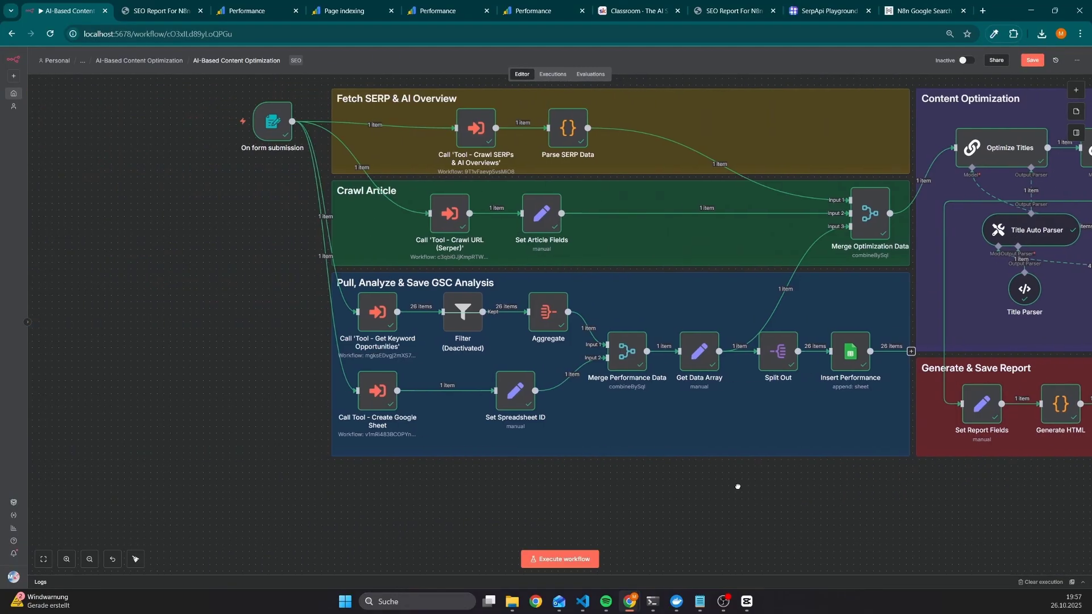
drag(297, 475, 444, 366)
drag(290, 351, 413, 282)
drag(274, 267, 504, 180)
scroll(484, 216, up, 3)
scroll(484, 216, right, 2)
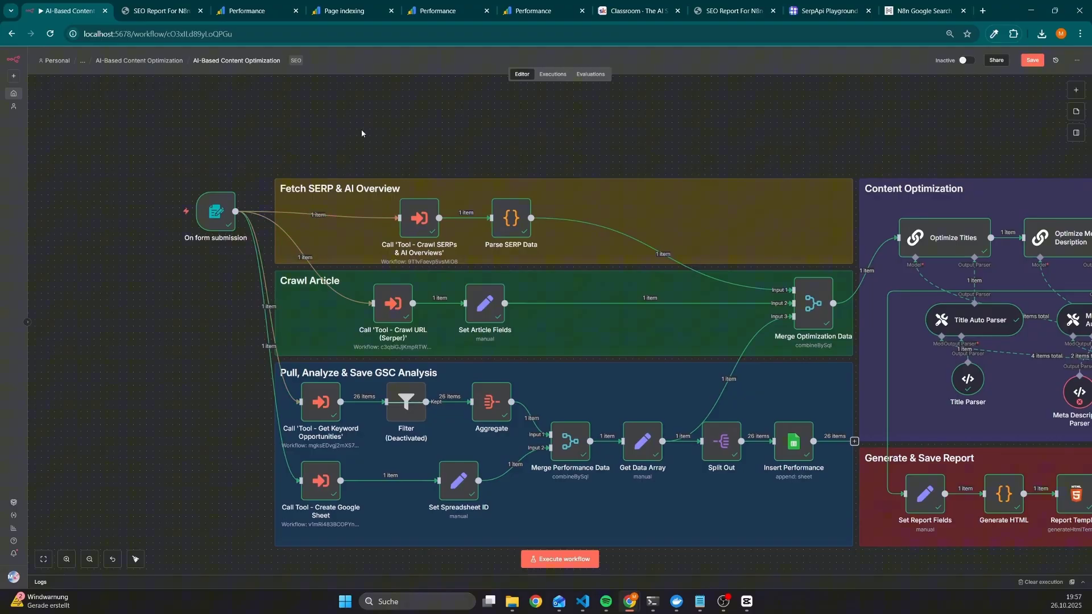
drag(448, 243, 458, 252)
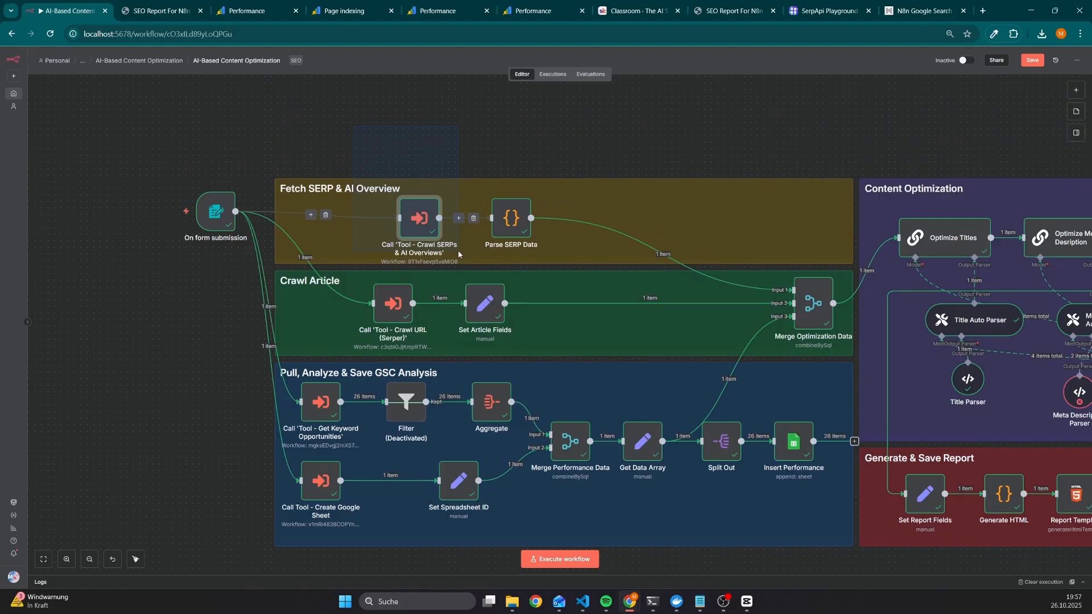
drag(459, 251, 458, 250)
Step: Open the Call 'Tool - Convert To File' node and examine its base64, mimetype and filename workflow inputs
scroll(226, 481, down, 5)
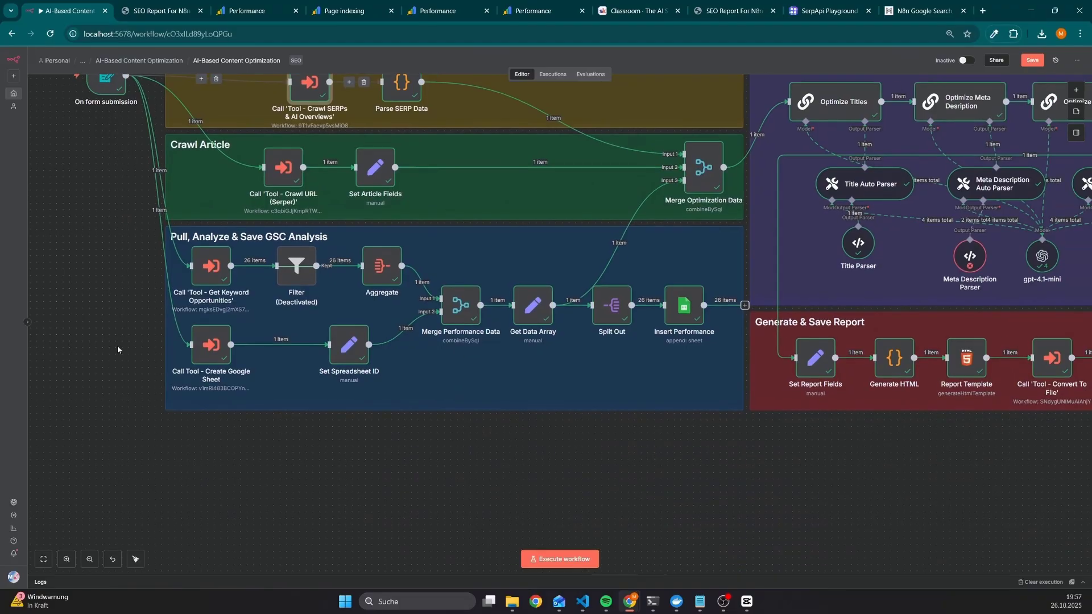
drag(938, 430, 596, 445)
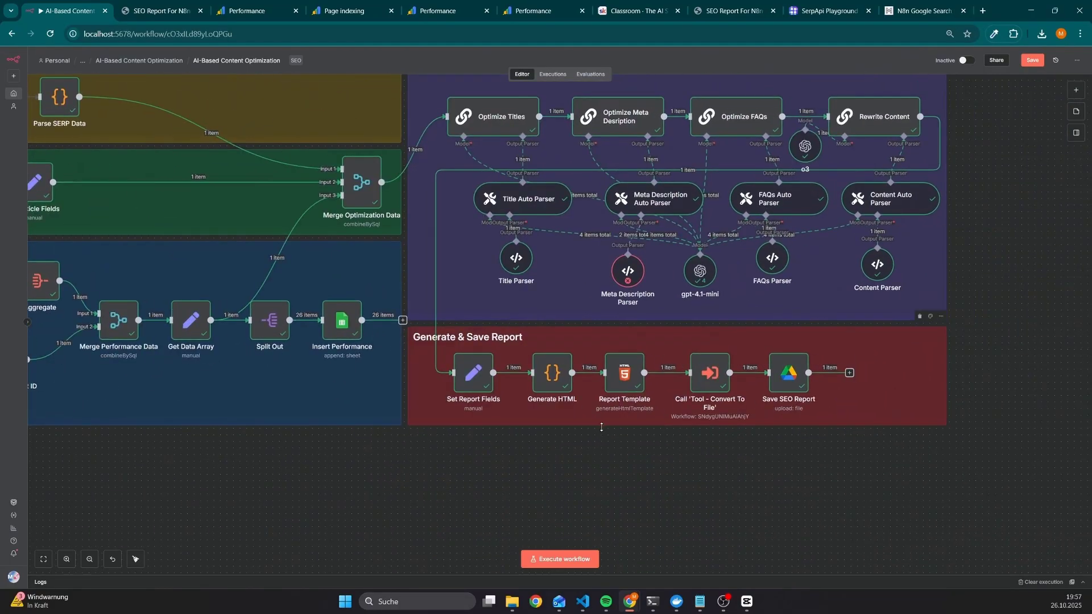
scroll(655, 453, right, 2)
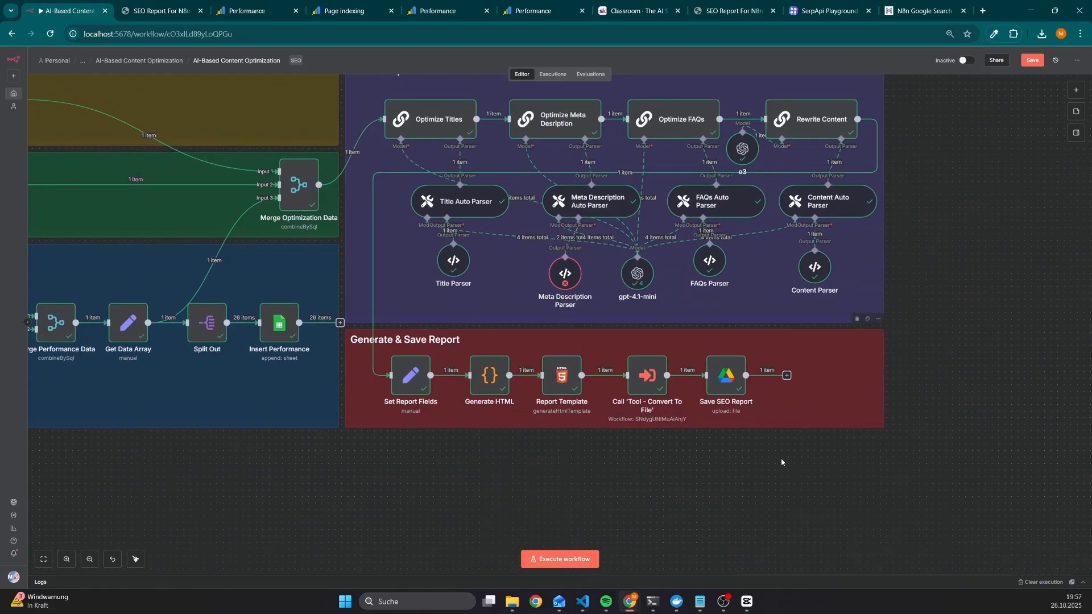
double_click(653, 378)
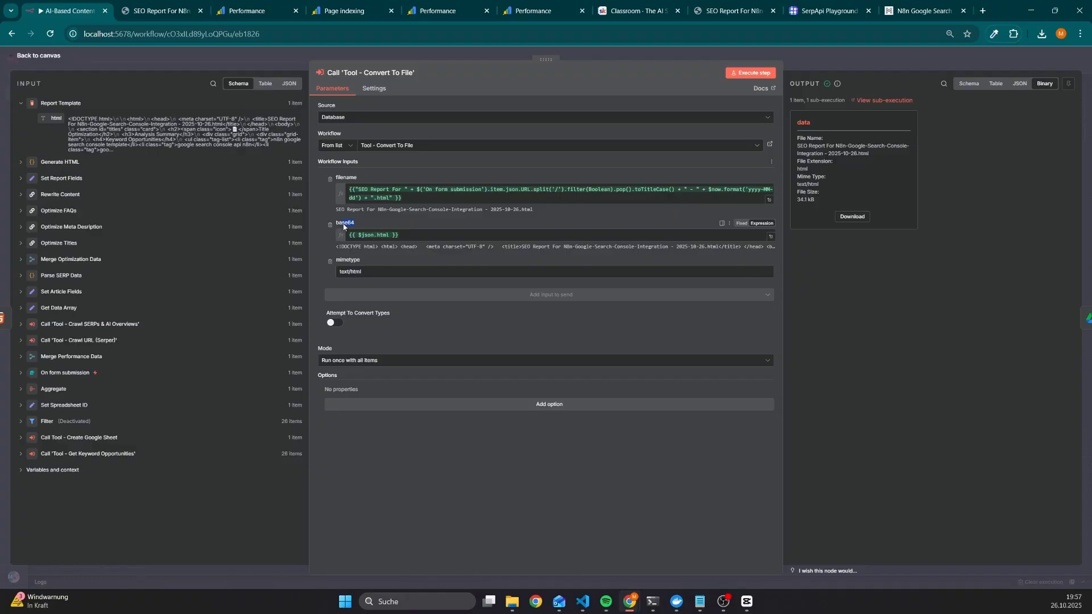
drag(337, 224, 337, 261)
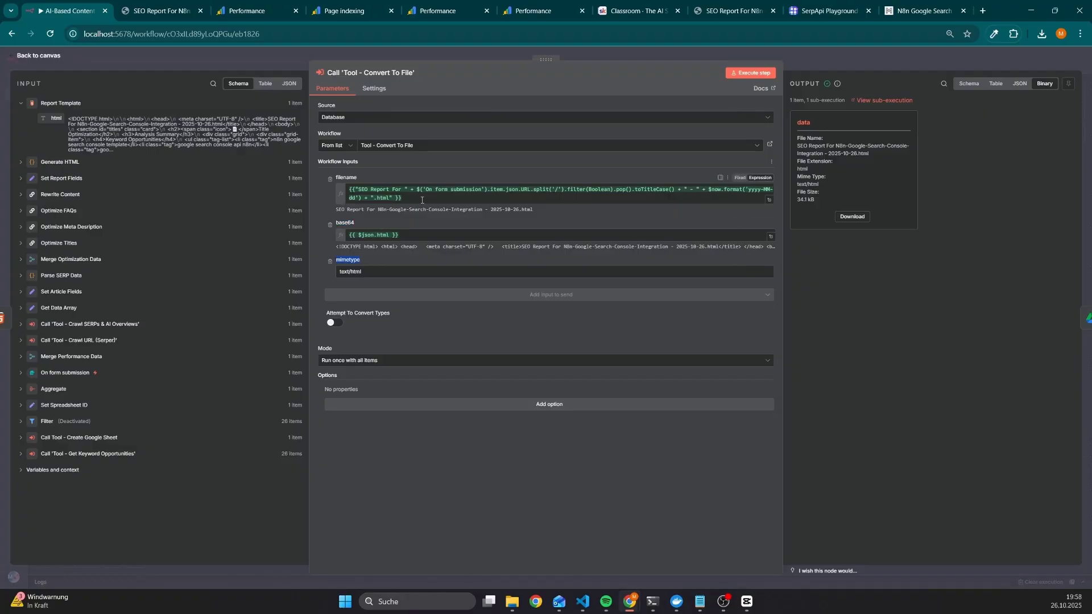
drag(337, 177, 356, 211)
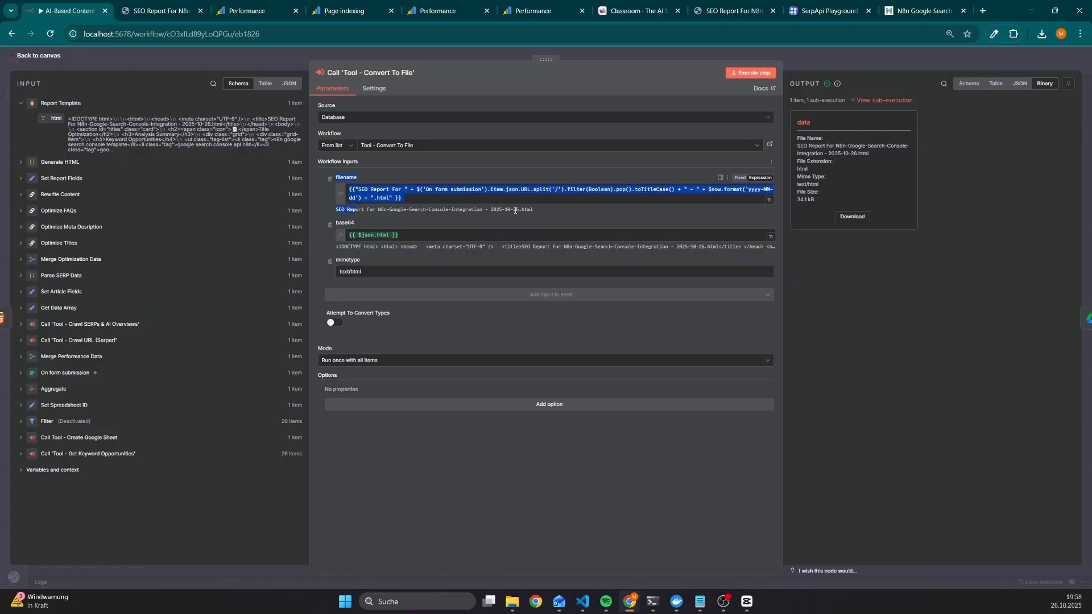
drag(535, 211, 520, 212)
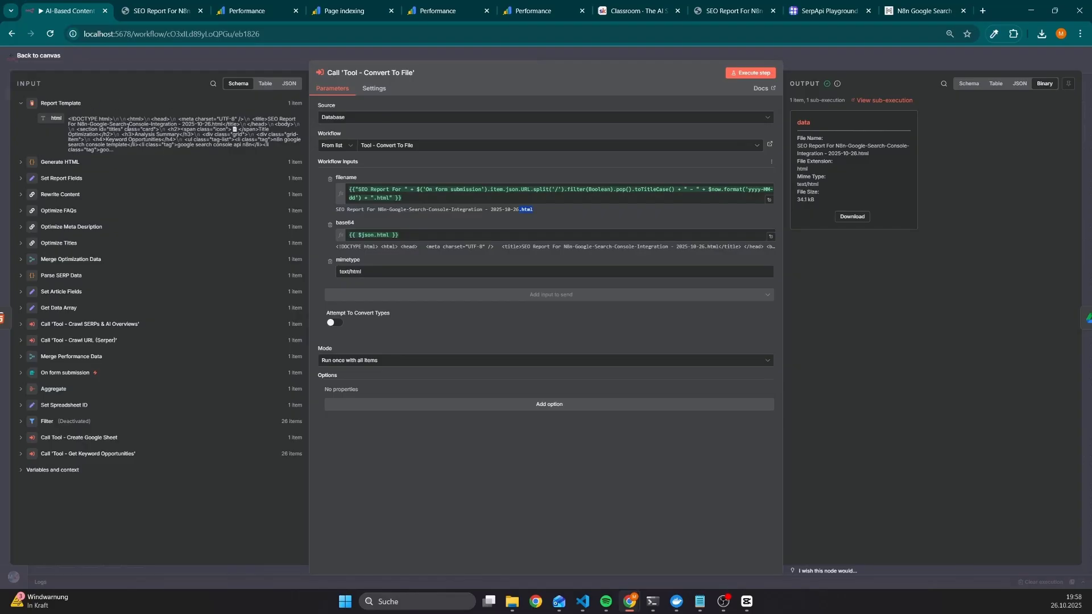
drag(367, 272, 308, 268)
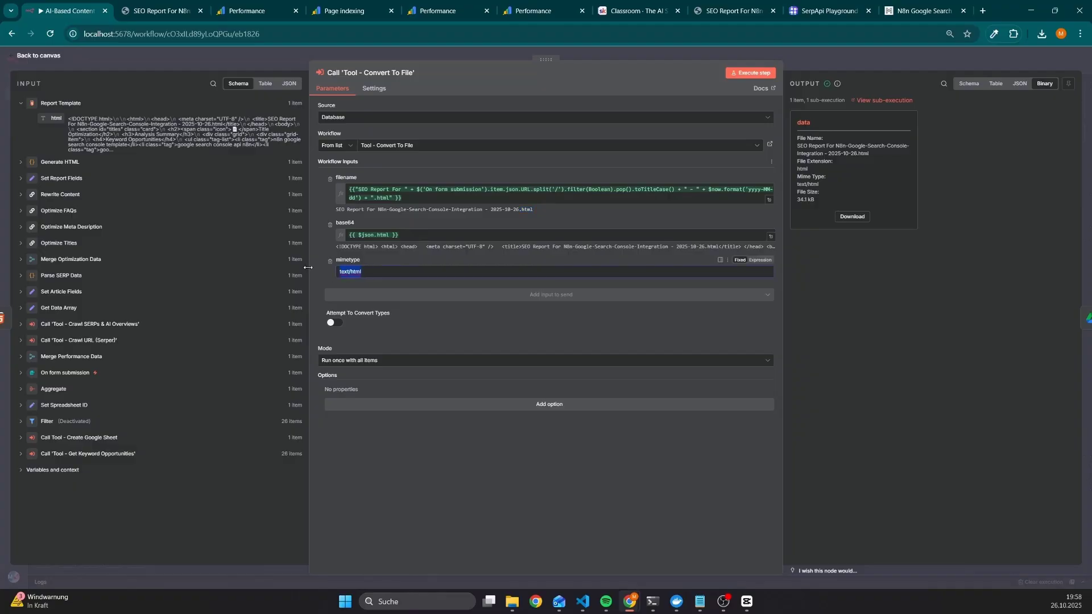
Step: View the sub-execution of Tool - Convert To File and inspect its Convert to Base64 node's code and output
click(884, 100)
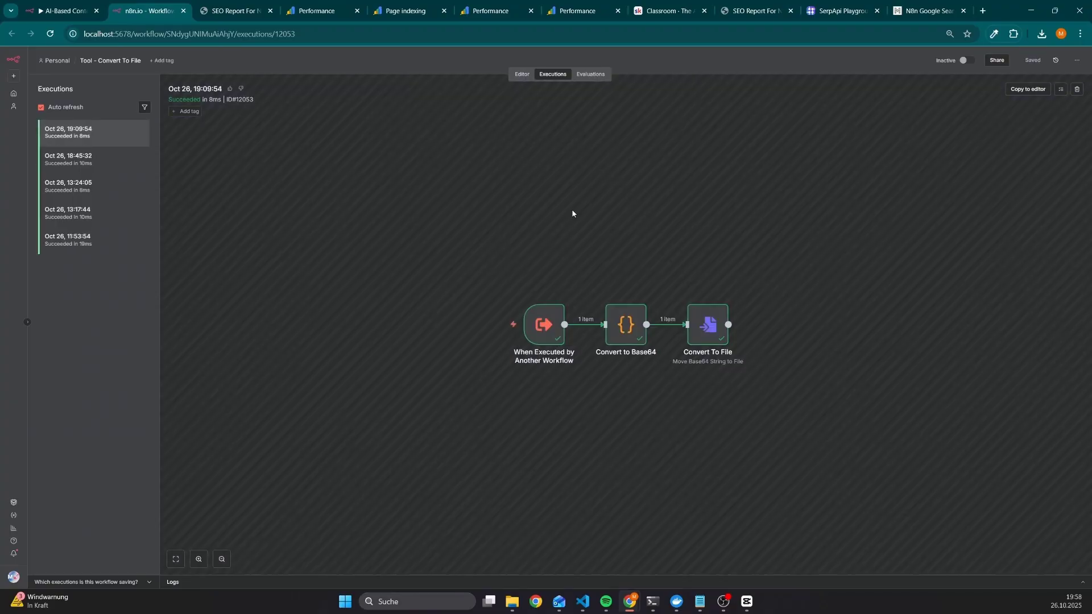
drag(571, 210, 694, 419)
double_click(630, 340)
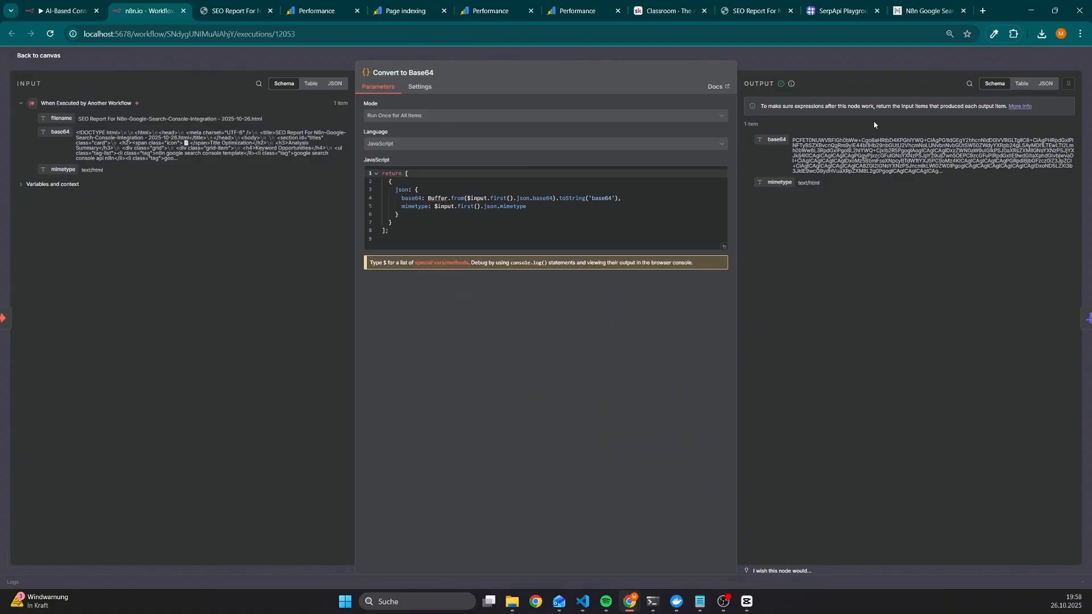
click(842, 64)
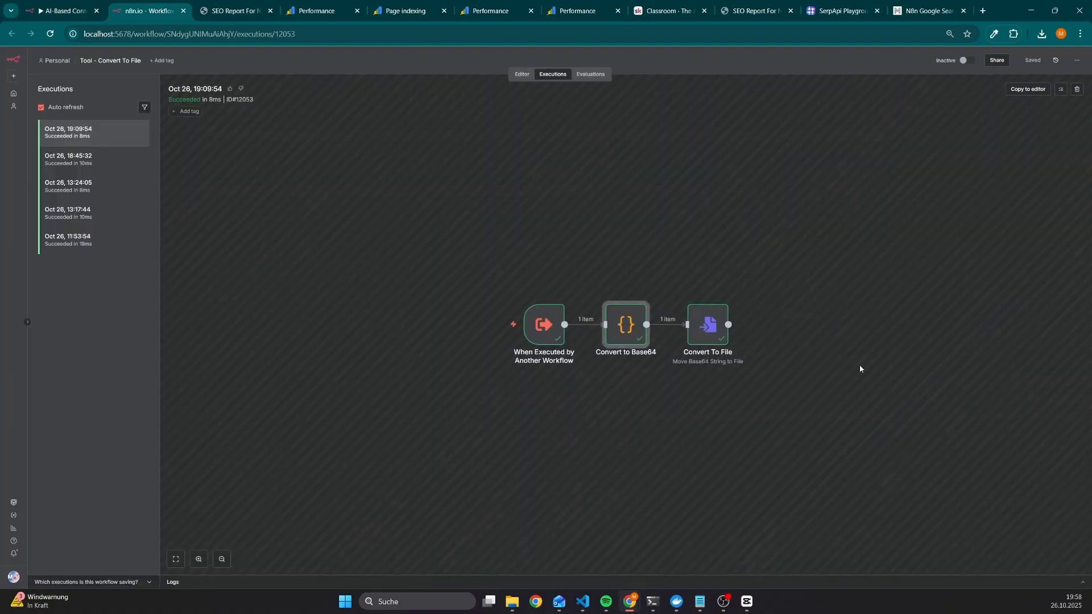
Step: Inspect the sub-workflow's Convert To File node, and return to the main AI-Based Content Optimization canvas with the open node closed
drag(859, 367, 697, 376)
drag(497, 235, 615, 411)
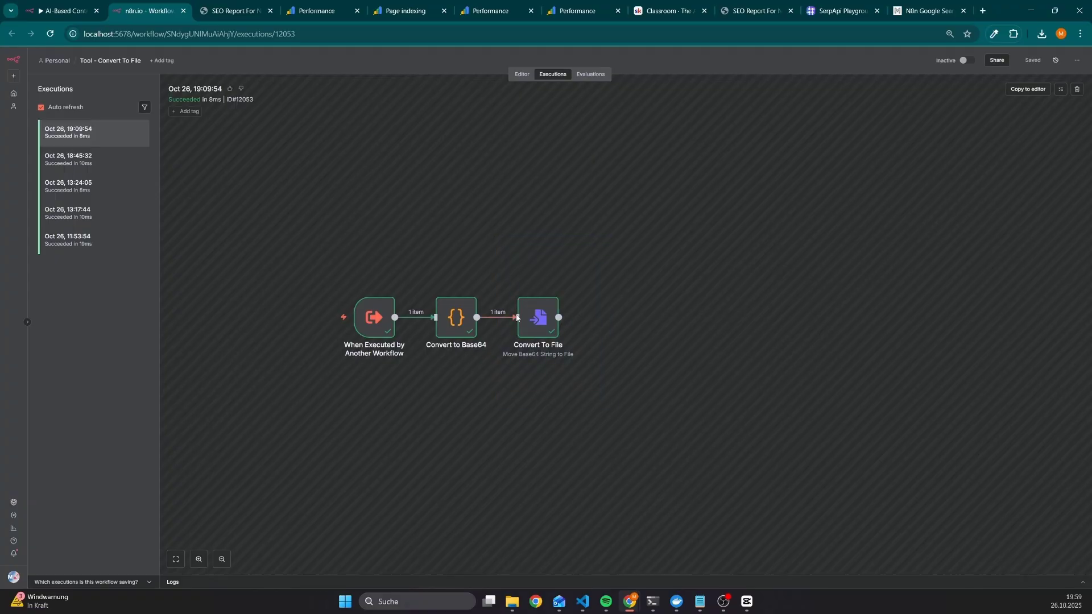
double_click(539, 320)
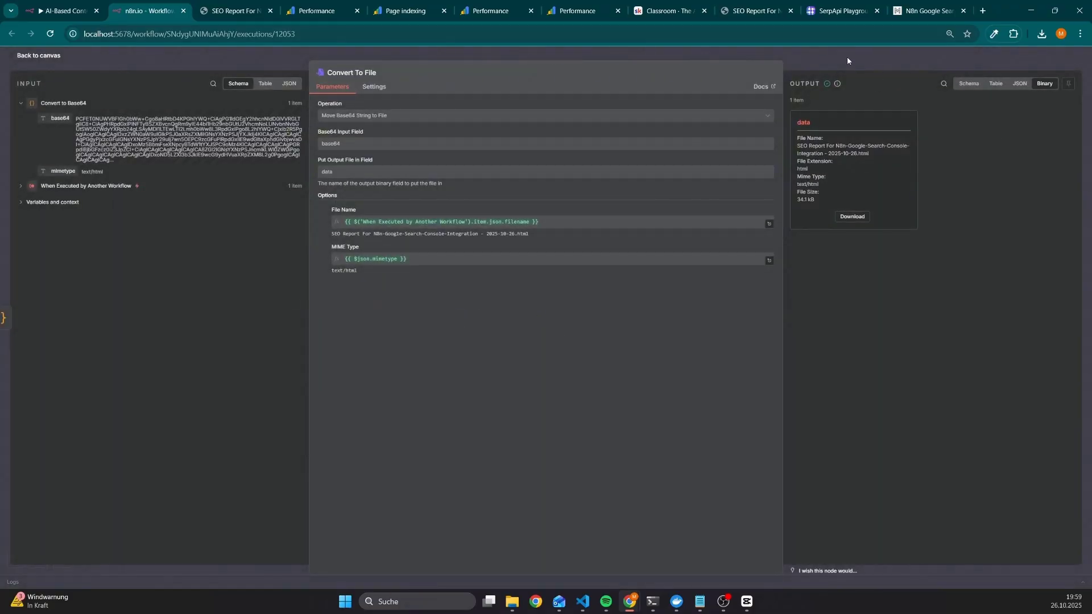
key(ctrl+shift+Tab)
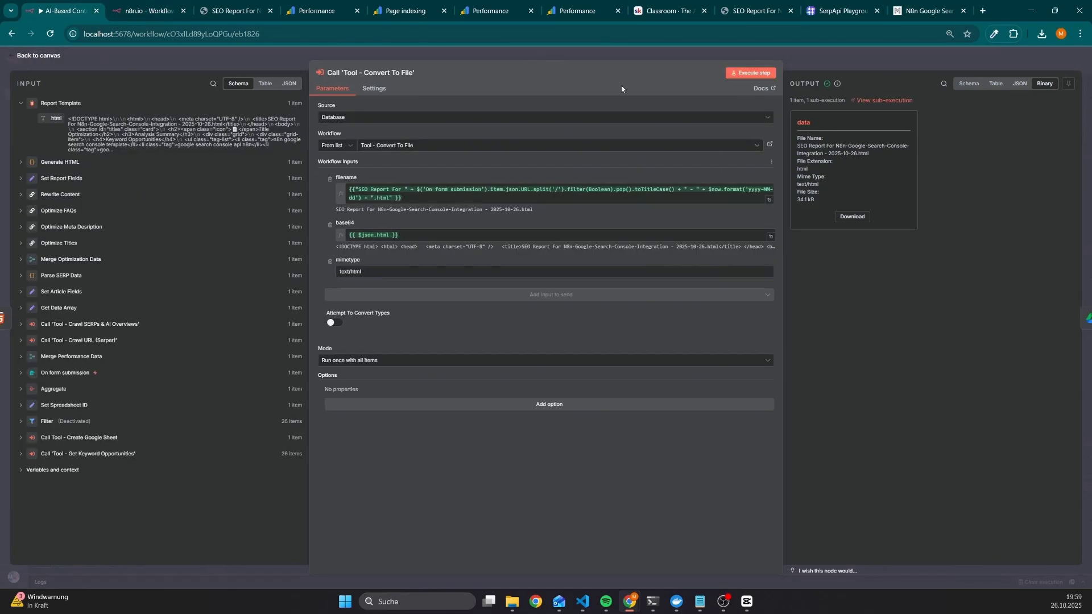
click(845, 64)
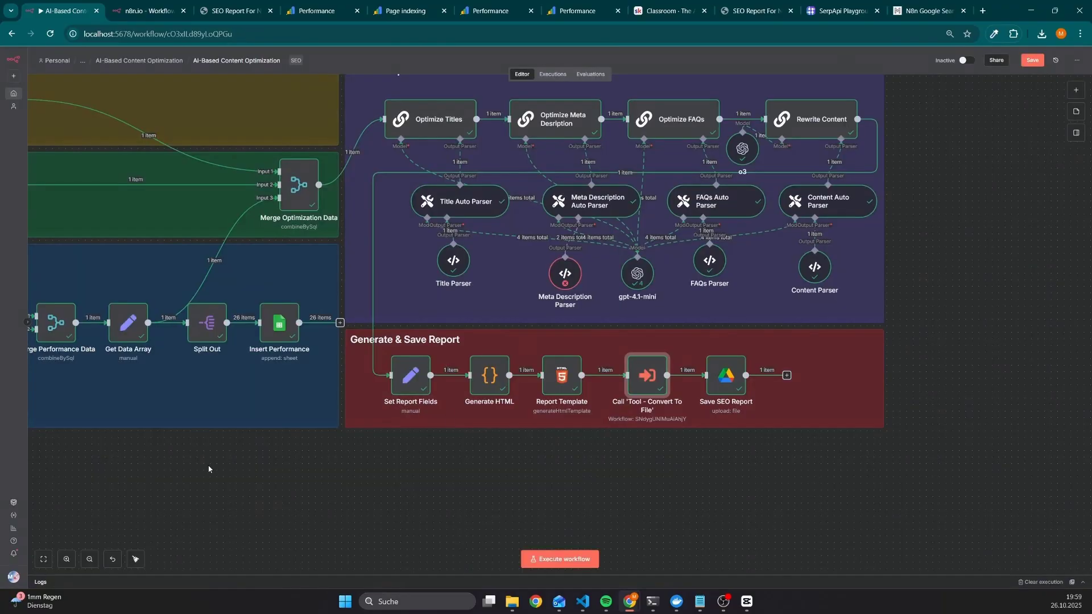
Step: Go to the sub-workflow of the Call 'Tool - Crawl URL (Serper)' node and review its Crawl and Get Metadata nodes
drag(193, 454, 737, 523)
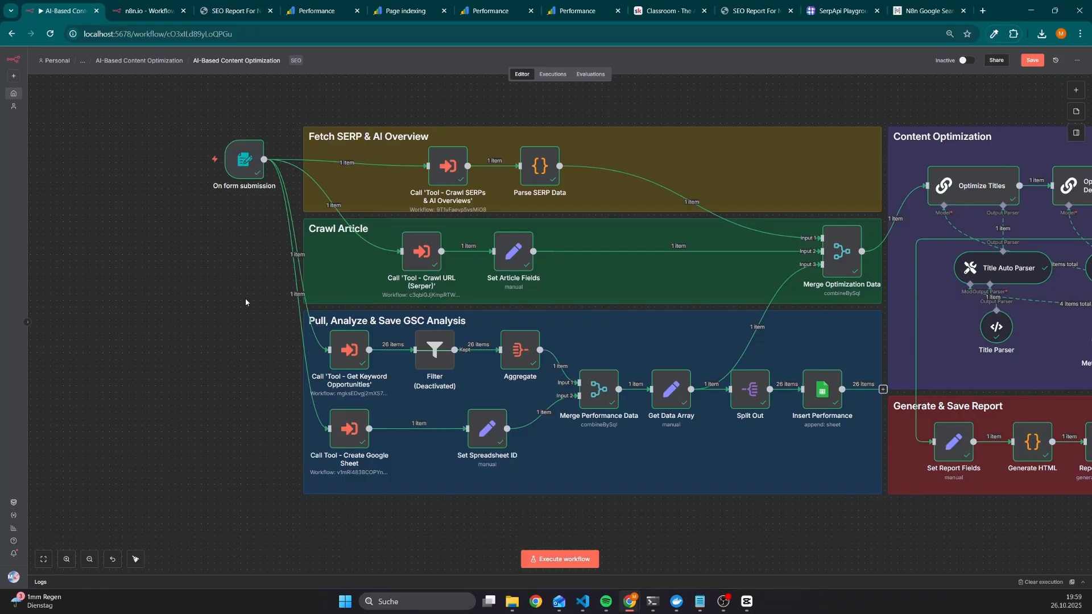
right_click(423, 256)
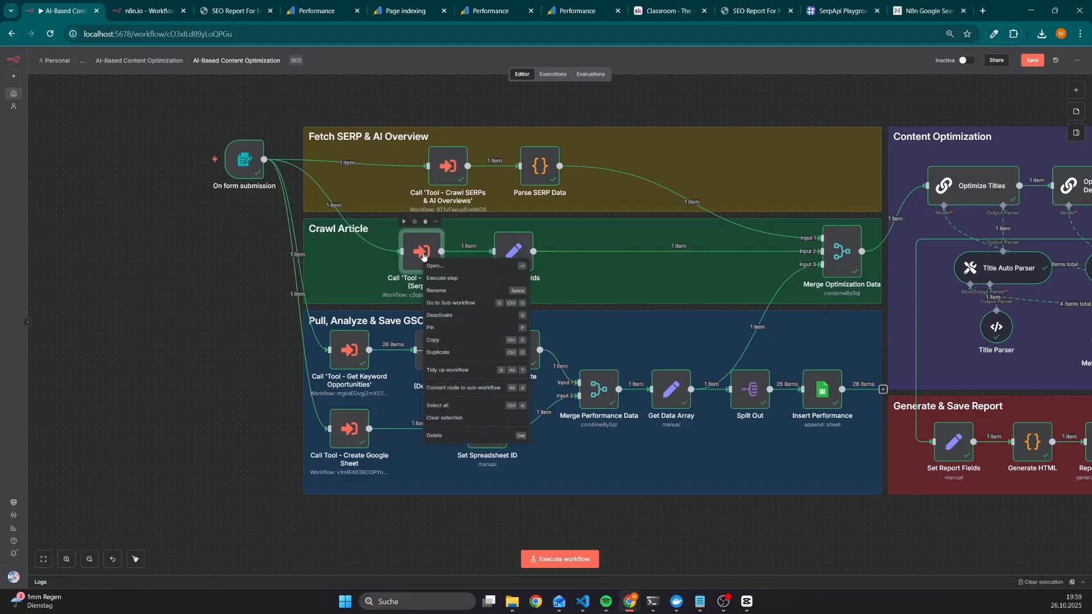
click(455, 302)
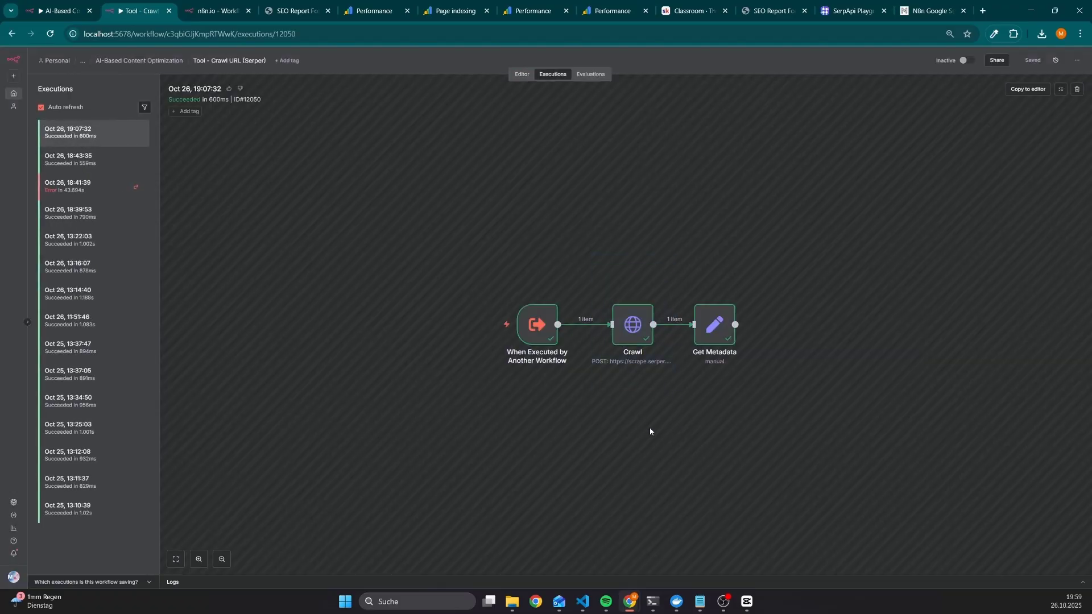
double_click(632, 324)
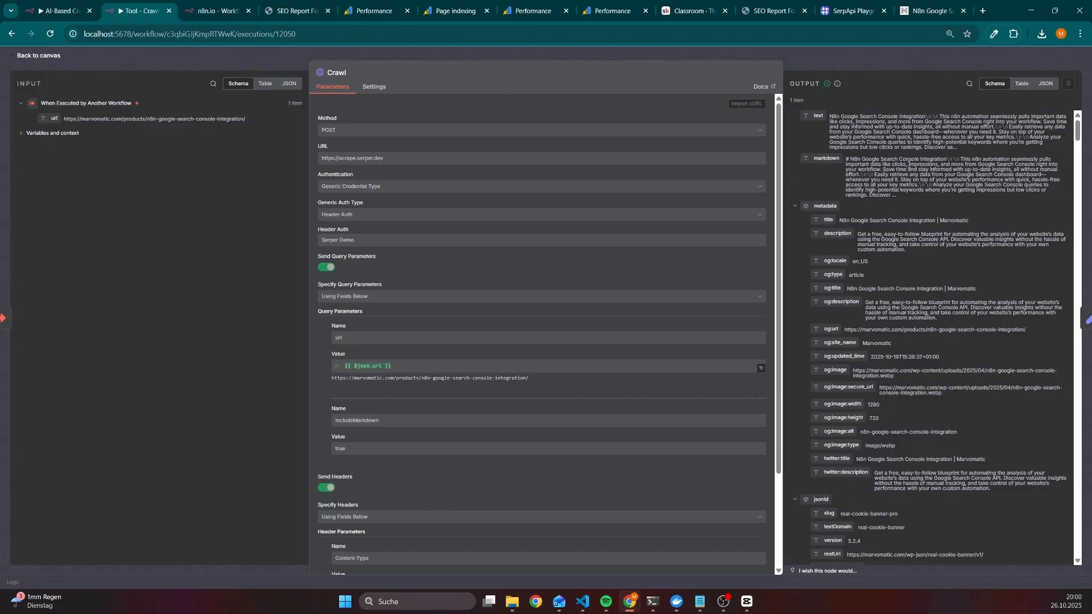
click(893, 58)
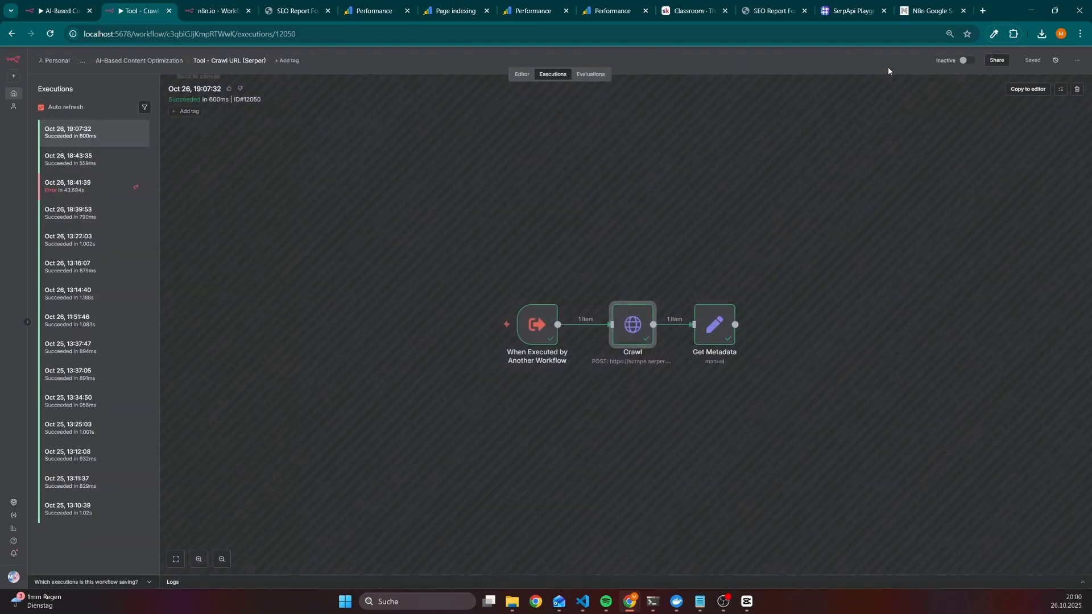
double_click(707, 333)
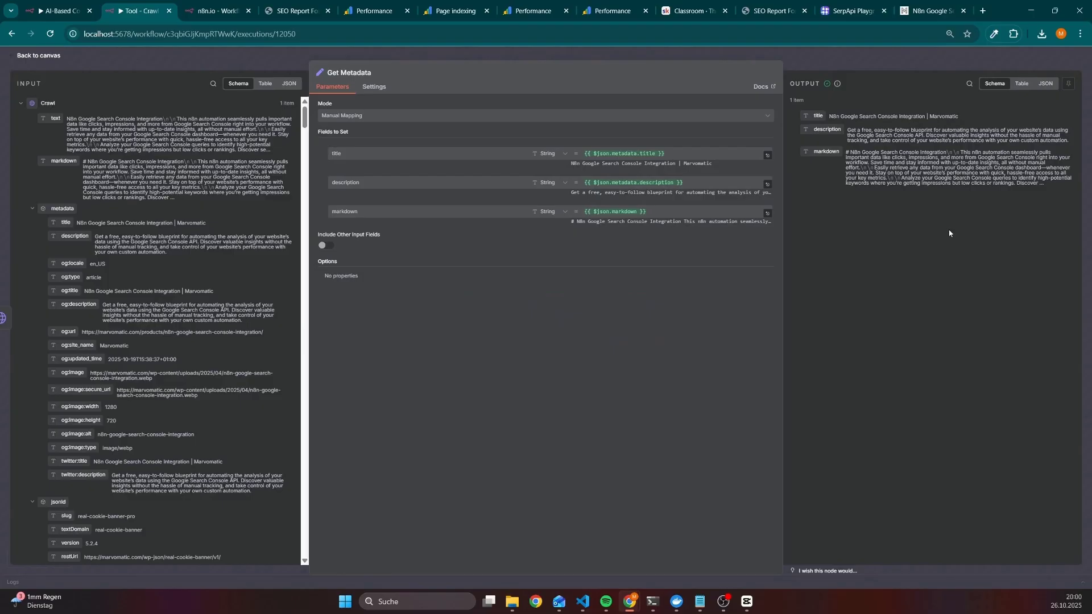
click(865, 63)
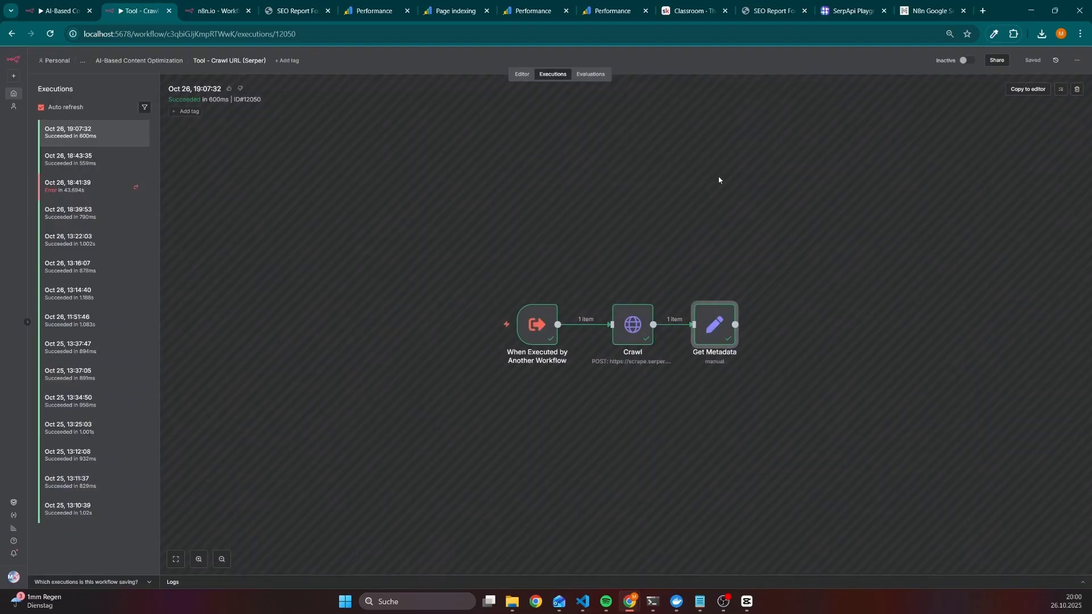
Step: Go to the sub-workflow of the Call 'Tool - Crawl SERPs & AI Overviews' node and check its trigger's inputs in the latest execution
click(48, 4)
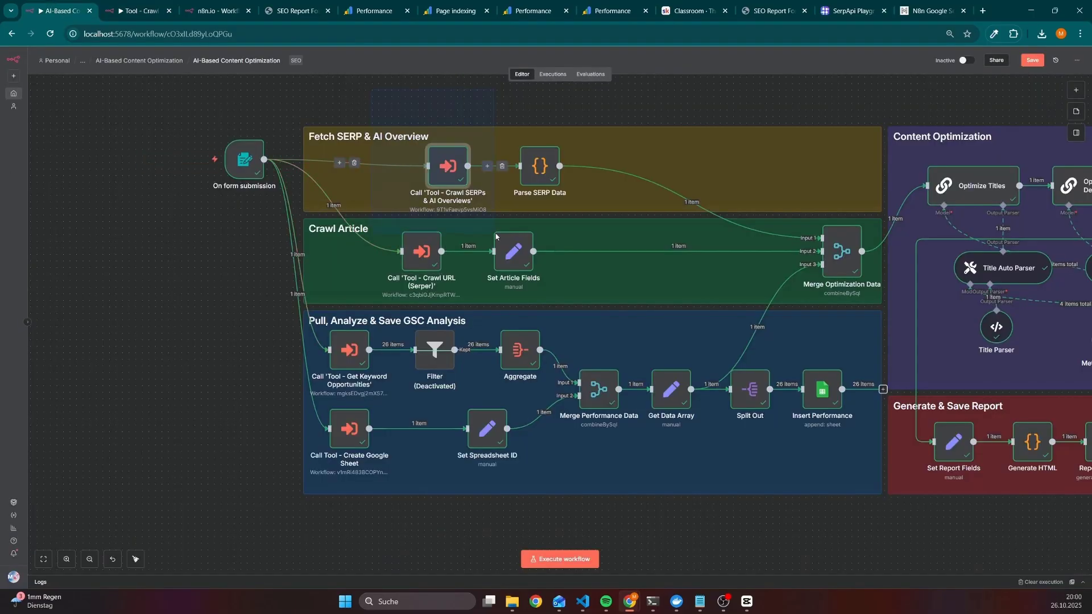
right_click(446, 169)
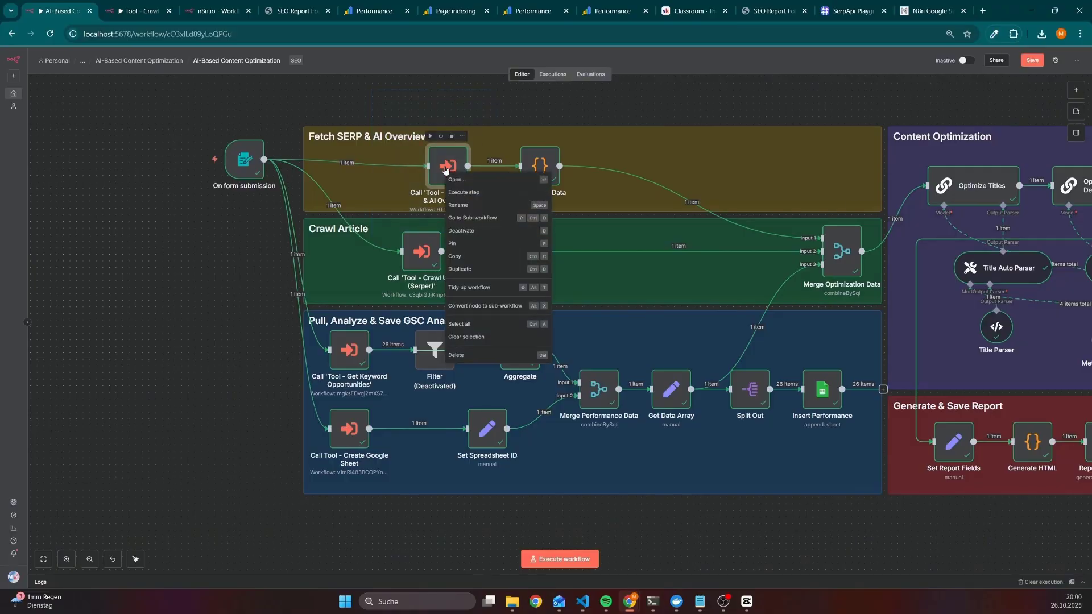
click(477, 218)
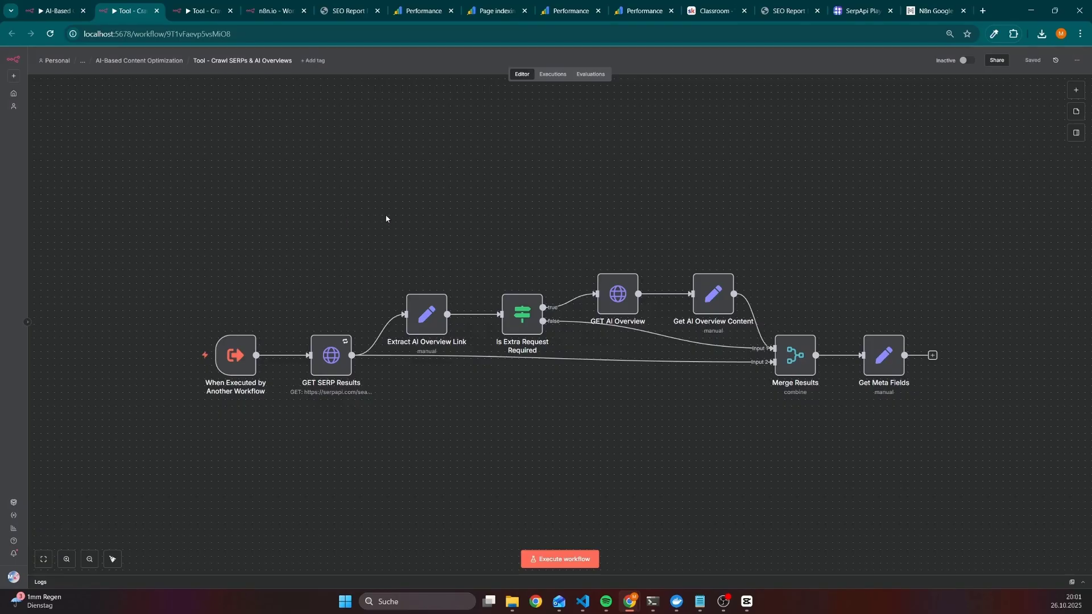
click(553, 74)
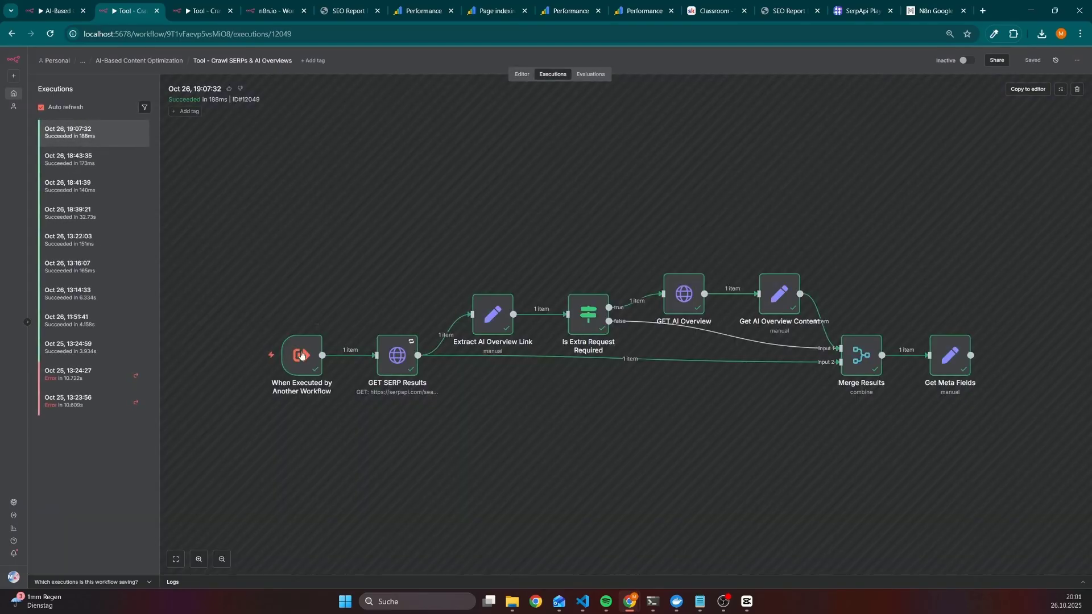
double_click(302, 355)
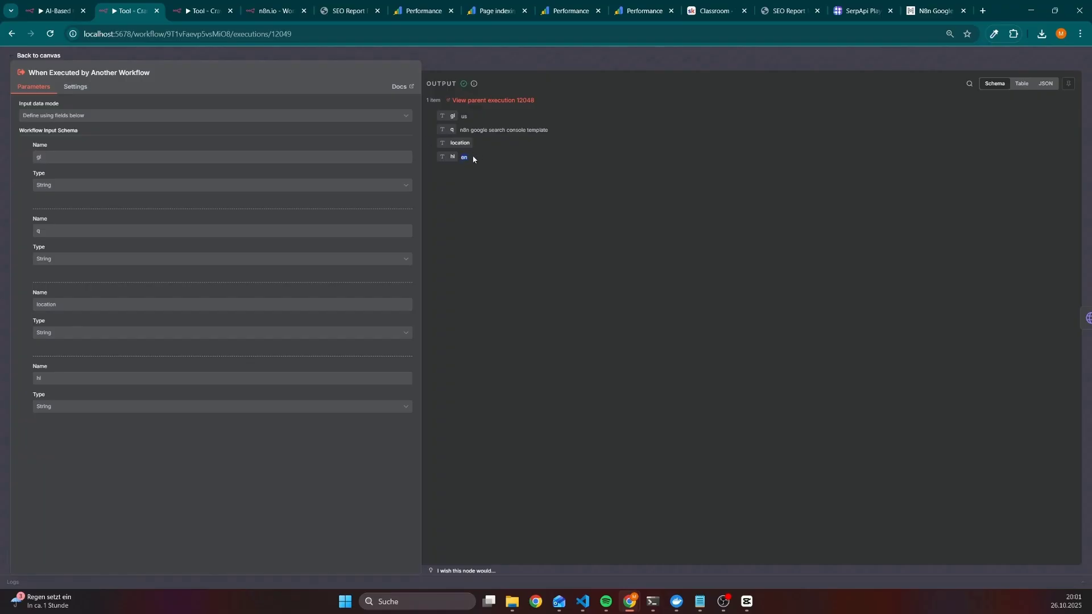
key(Escape)
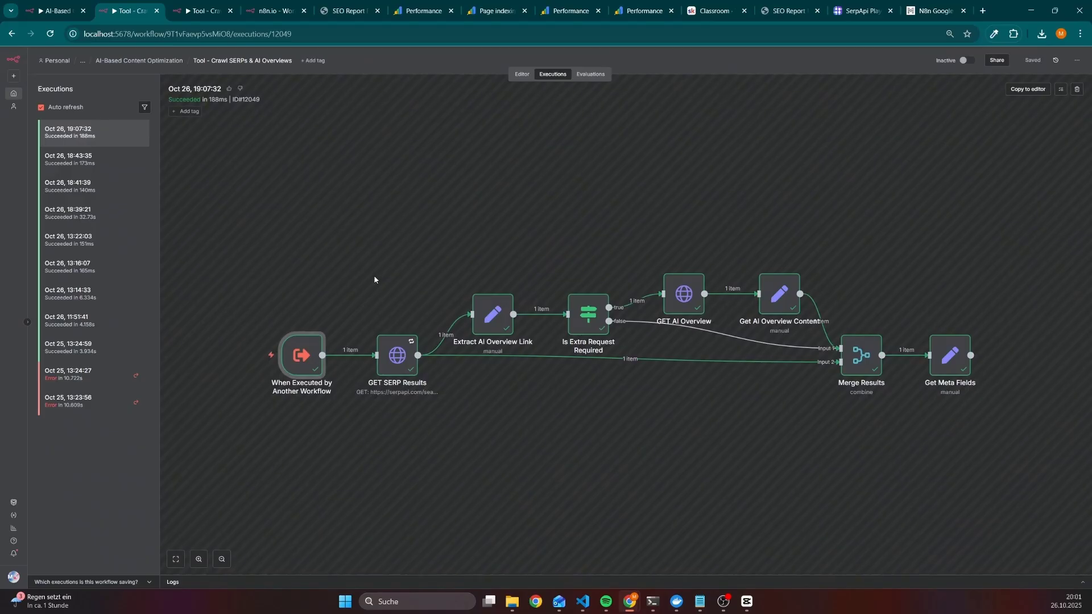
Step: Examine the GET SERP Results node's output as JSON, collapsing the inline_videos, ai_overview, organic_results, related_searches and pagination sections
drag(355, 264, 455, 423)
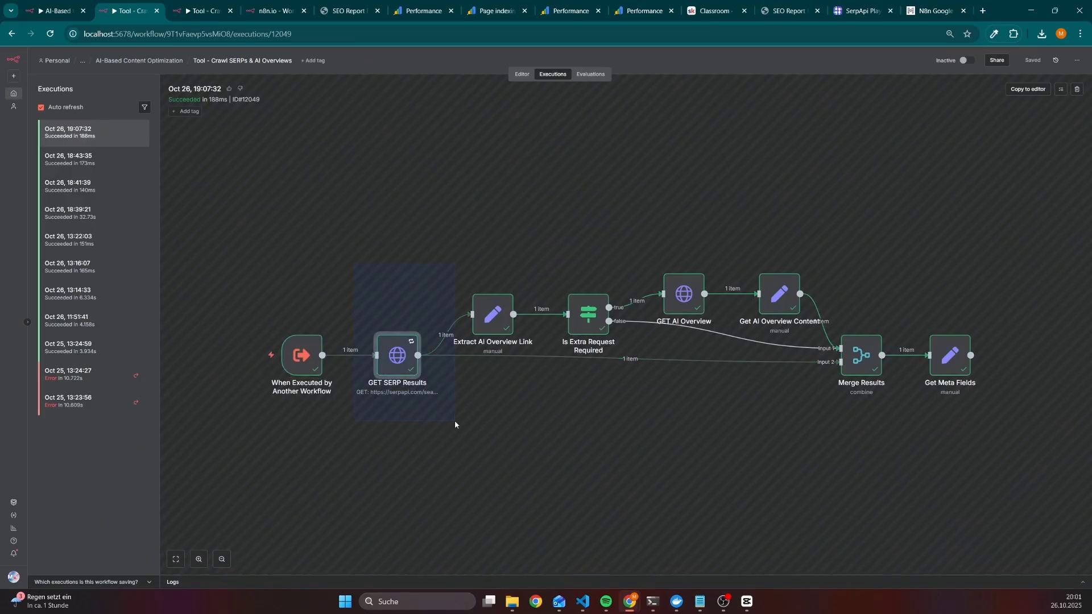
double_click(404, 347)
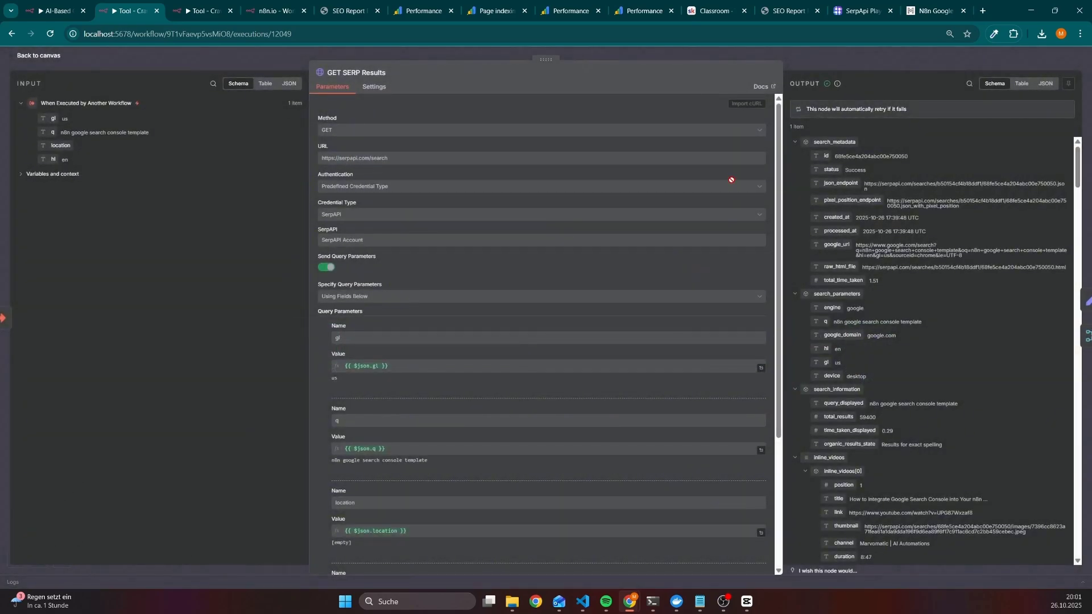
click(1046, 84)
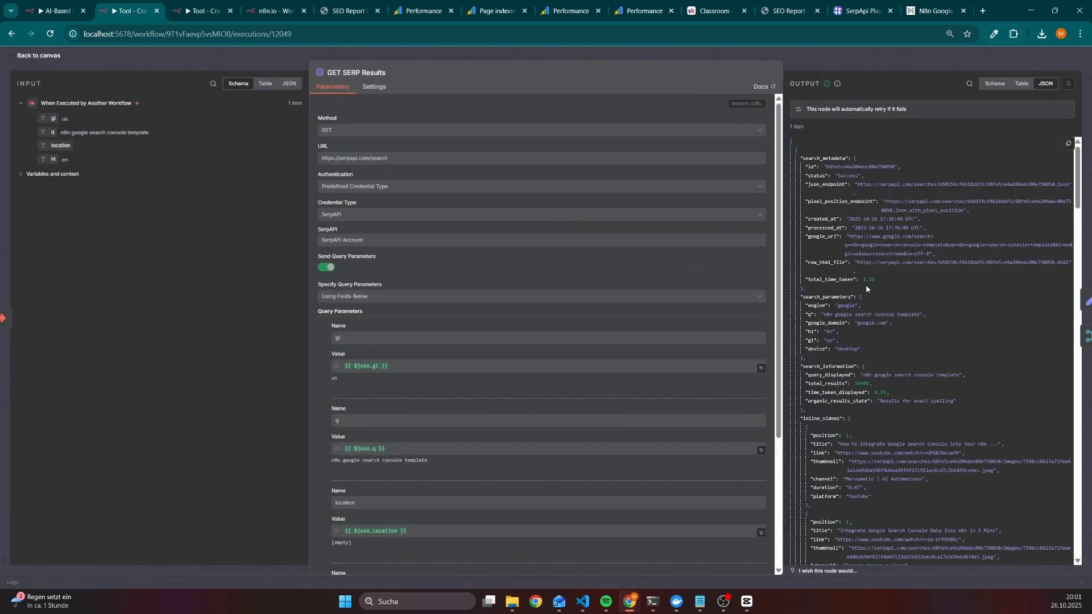
scroll(892, 280, down, 3)
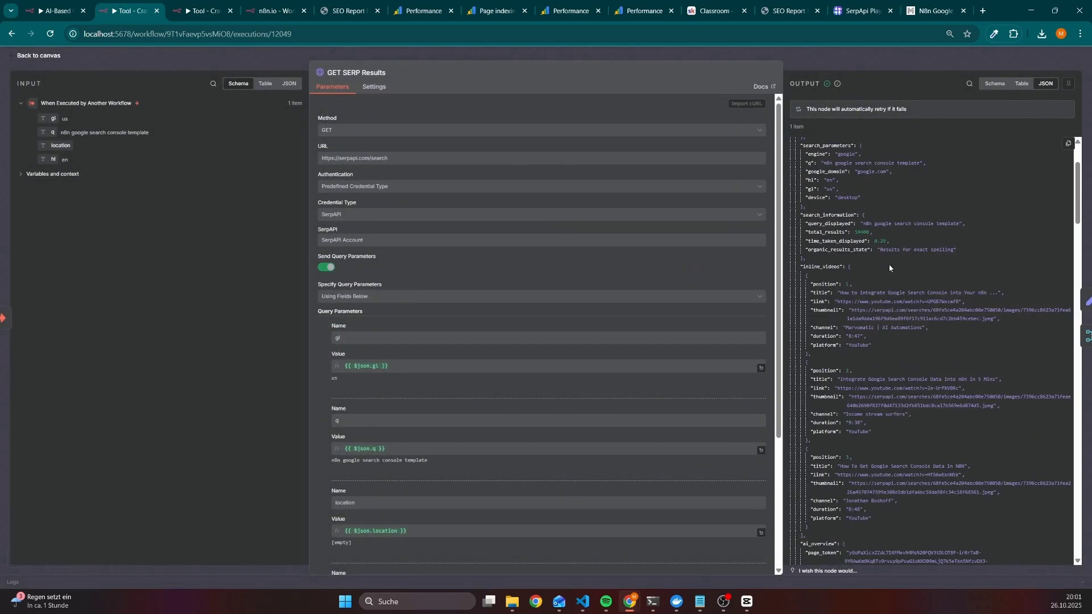
click(850, 268)
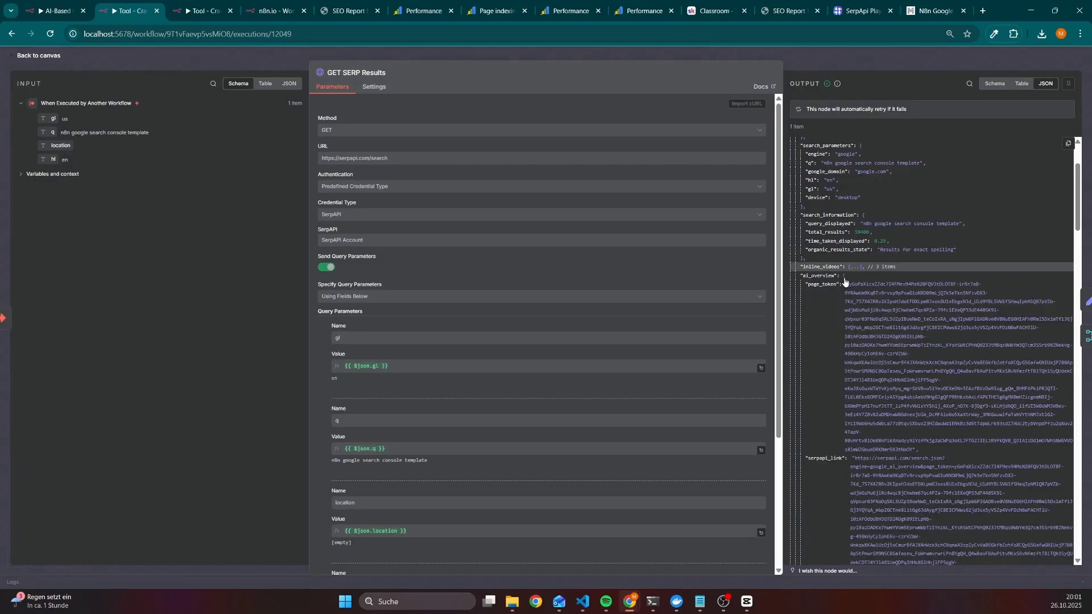
click(845, 278)
click(845, 283)
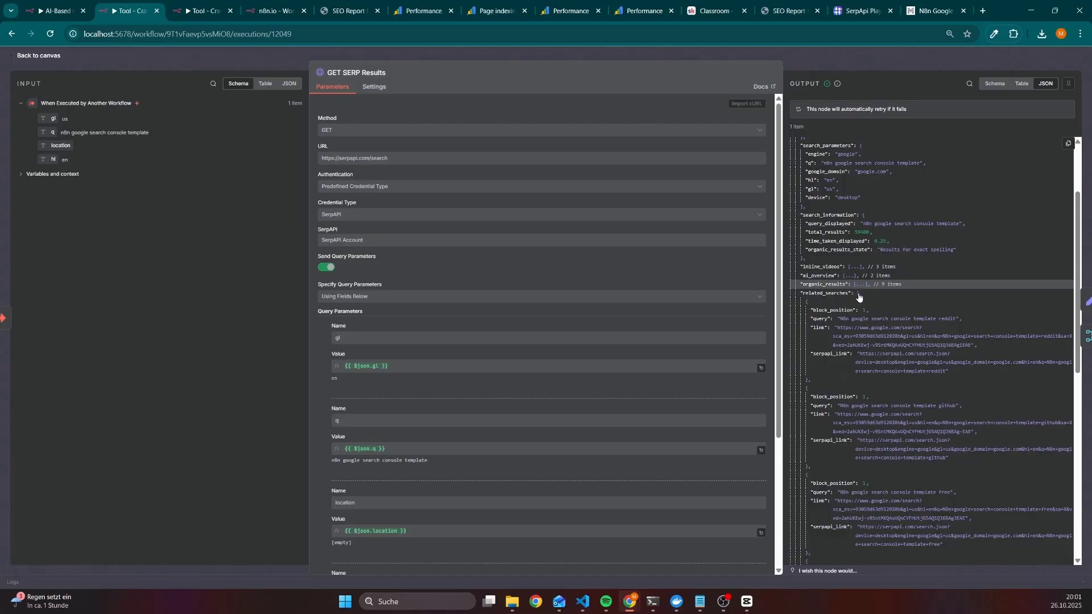
click(859, 294)
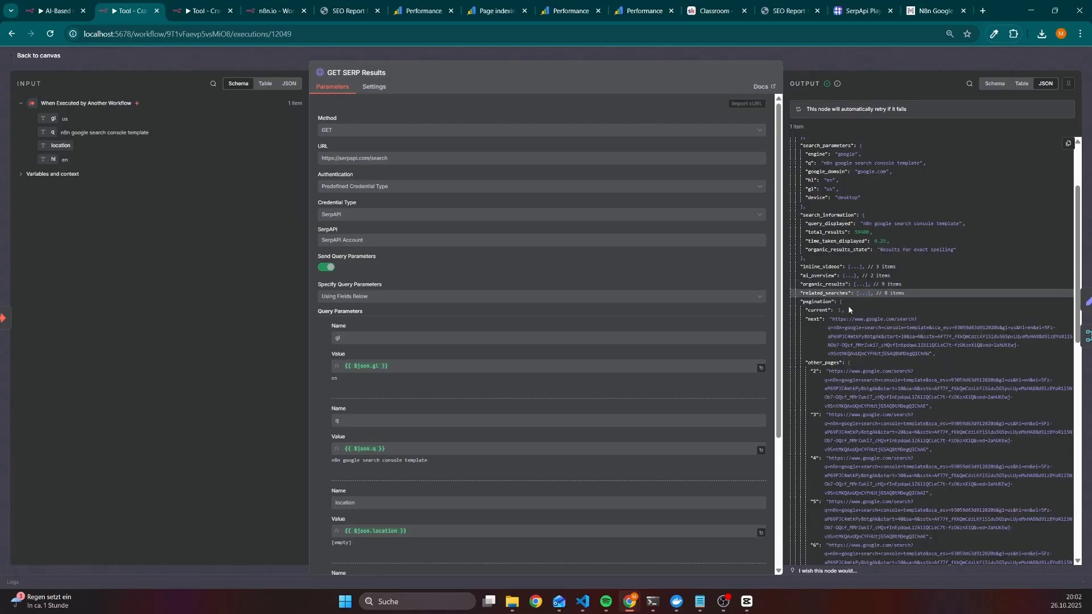
click(843, 302)
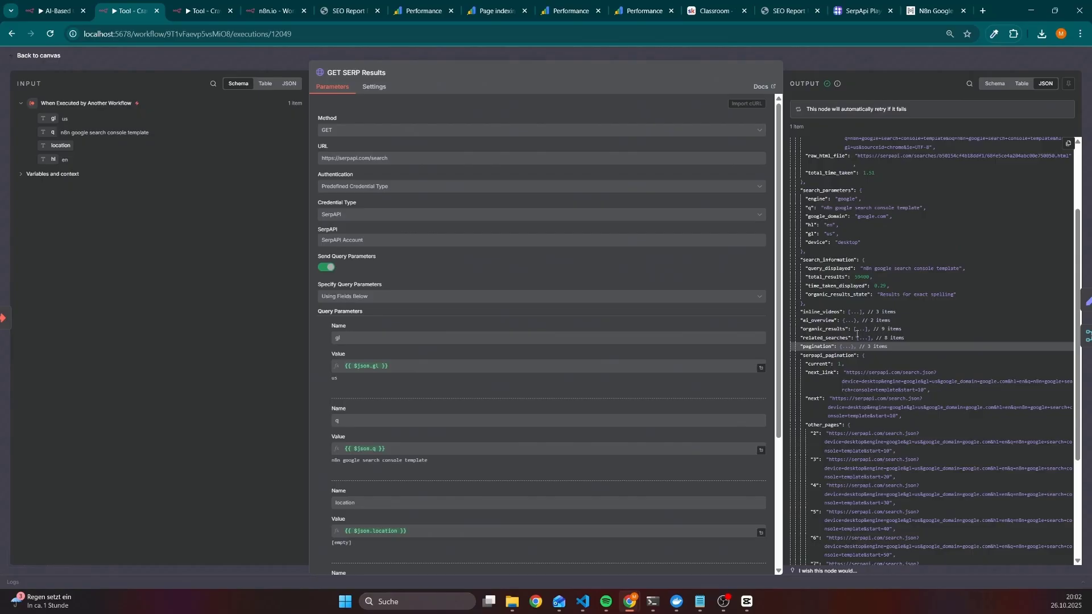
scroll(907, 371, down, 3)
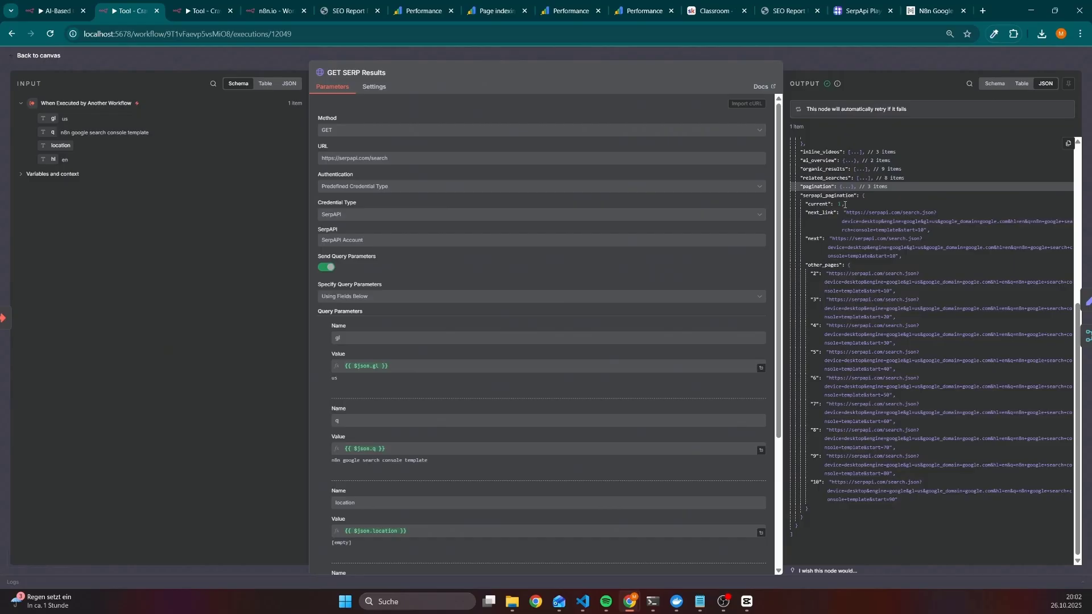
key(Escape)
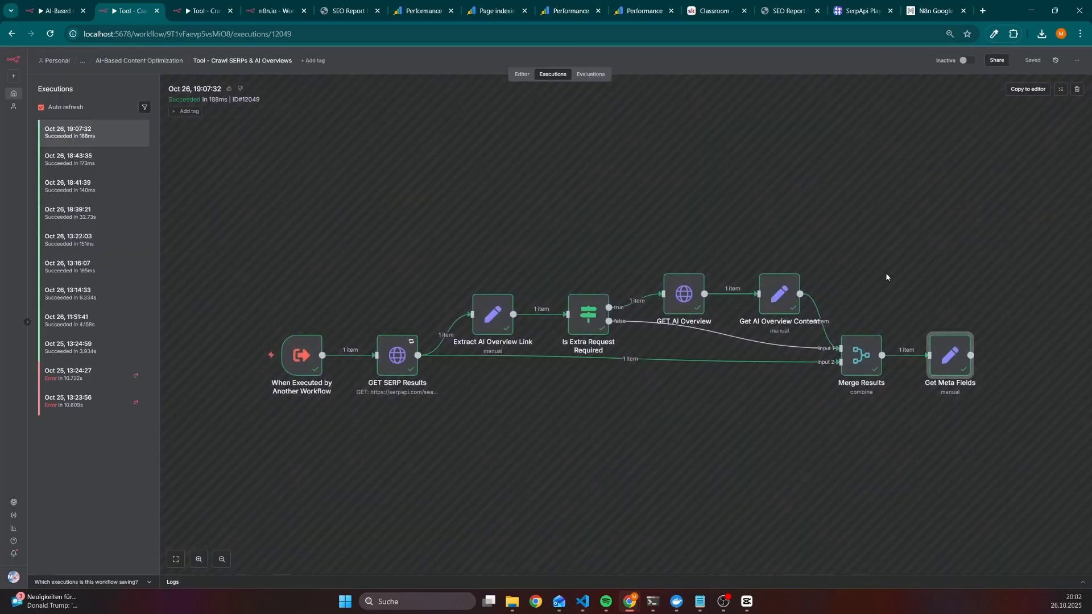
Step: Return to the main workflow and view the executions of the Call 'Tool - Get Keyword Opportunities' node's sub-workflow
drag(886, 274, 1012, 441)
key(ctrl+shift+Tab)
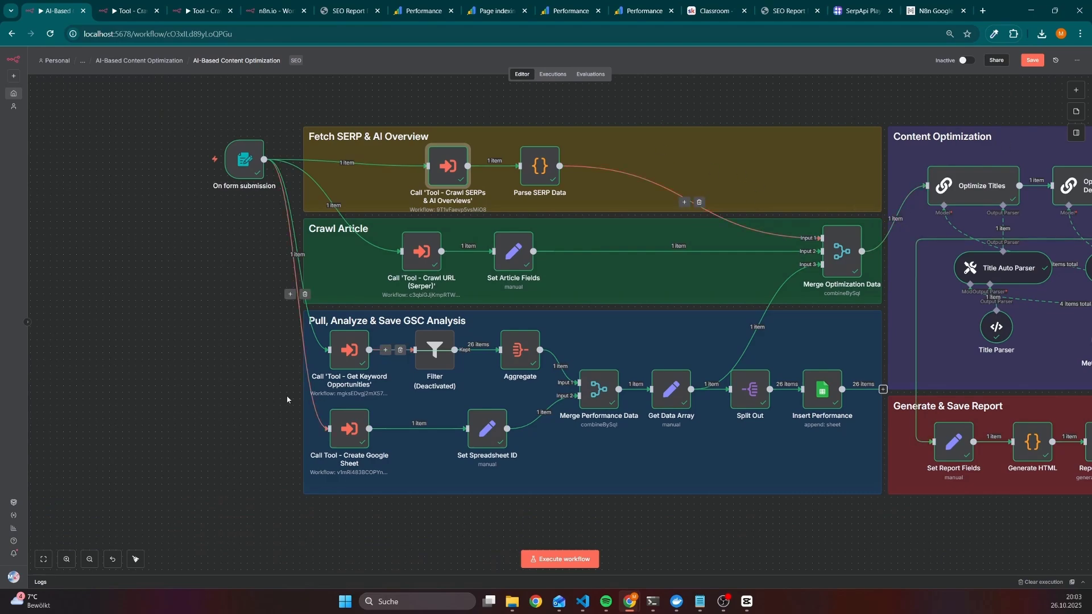
right_click(340, 354)
click(380, 404)
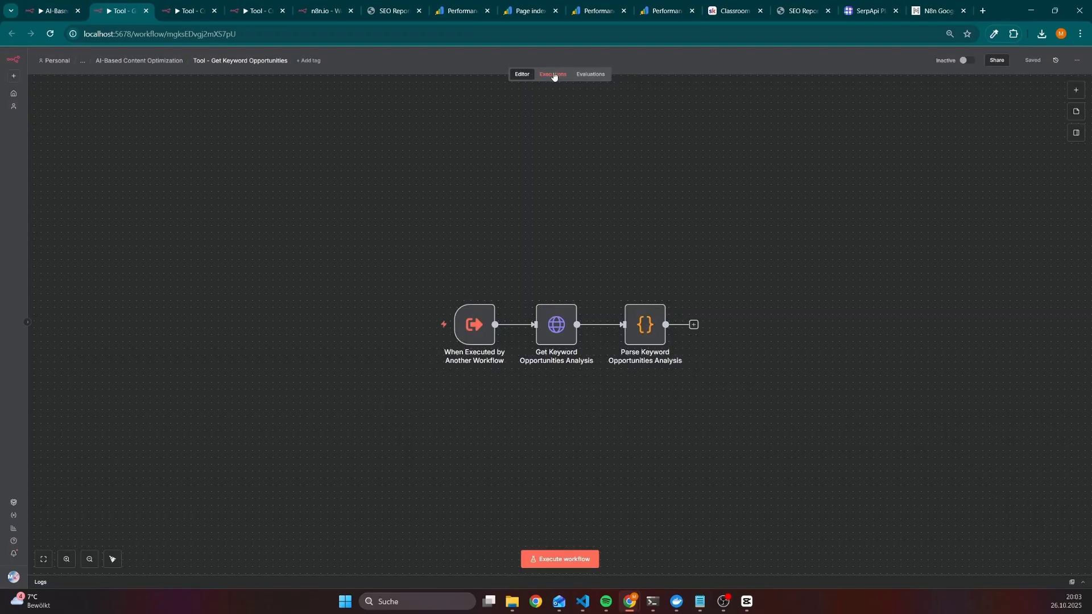
click(554, 75)
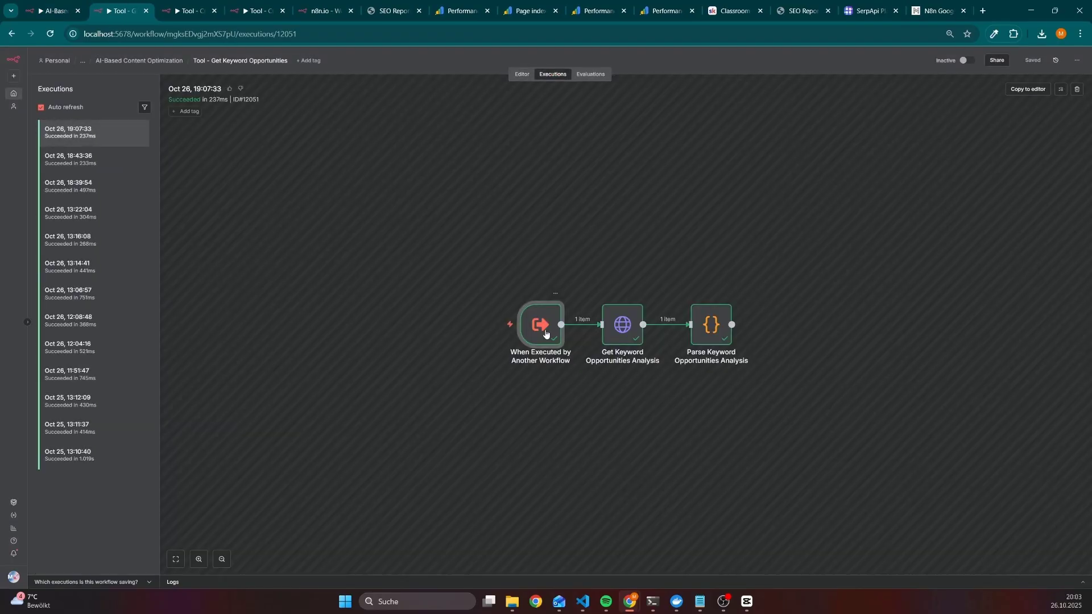
Step: Inspect the domain, startDate, endDate and url inputs of the When Executed by Another Workflow trigger, and close the node
double_click(541, 324)
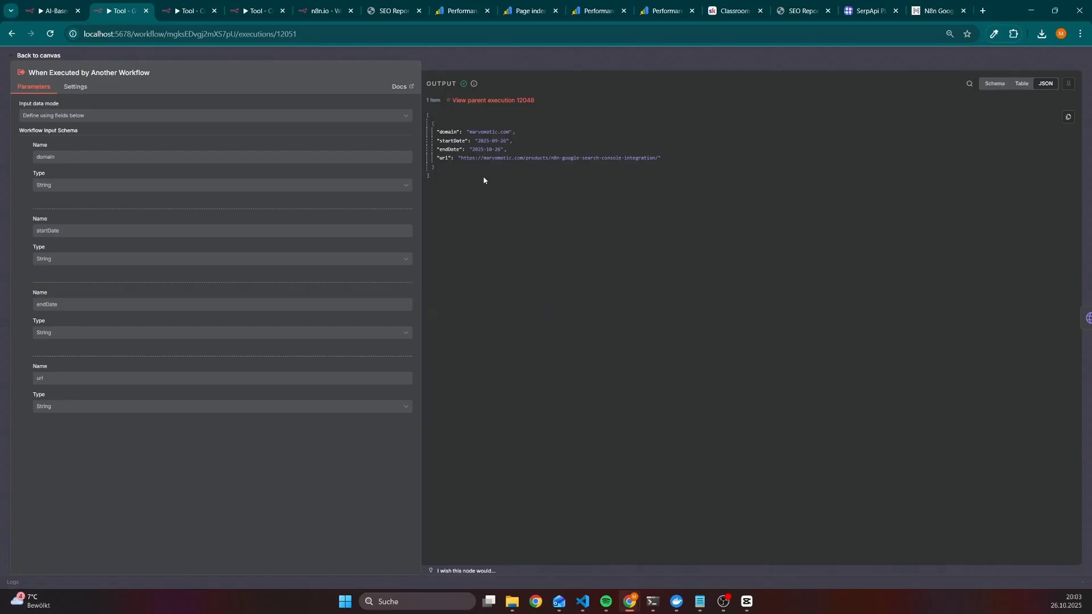
drag(508, 149, 439, 140)
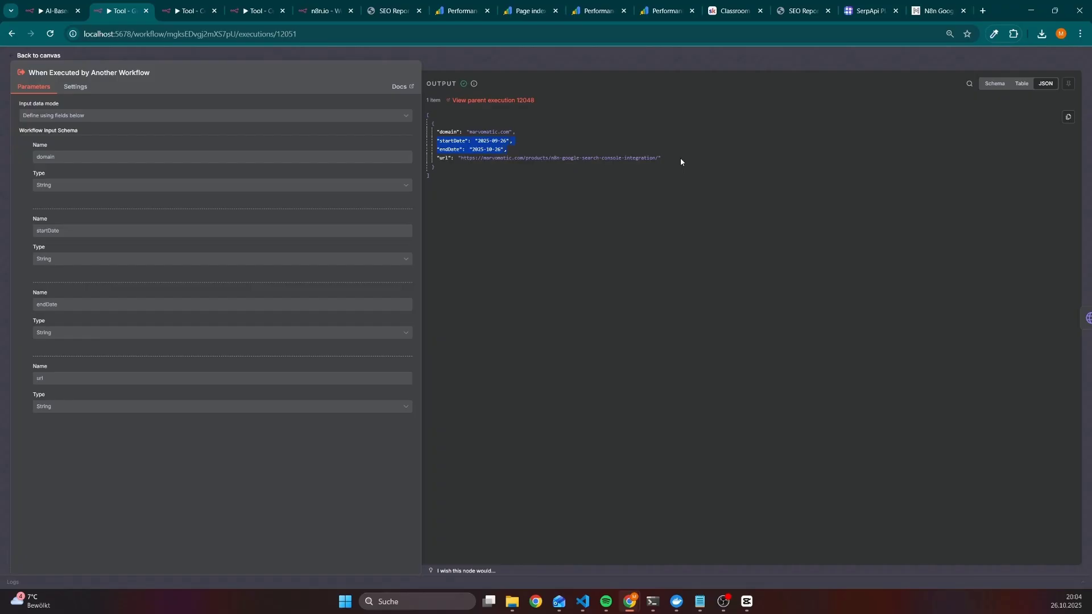
double_click(443, 160)
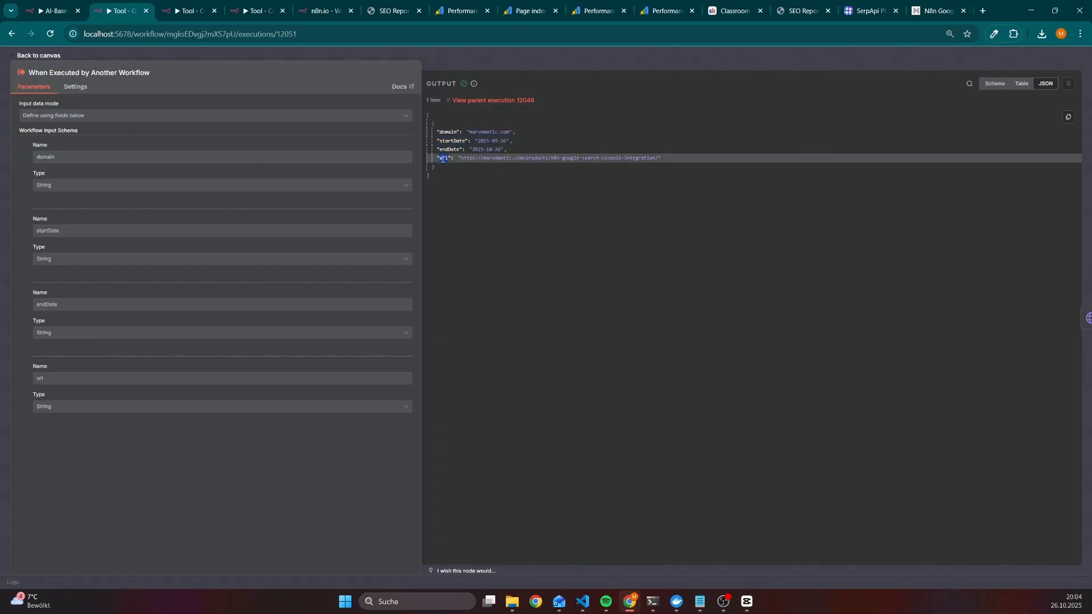
click(835, 69)
Step: Review the Get Keyword Opportunities Analysis node's Search Console request and output, and return to the main AI-Based Content Optimization canvas
double_click(543, 310)
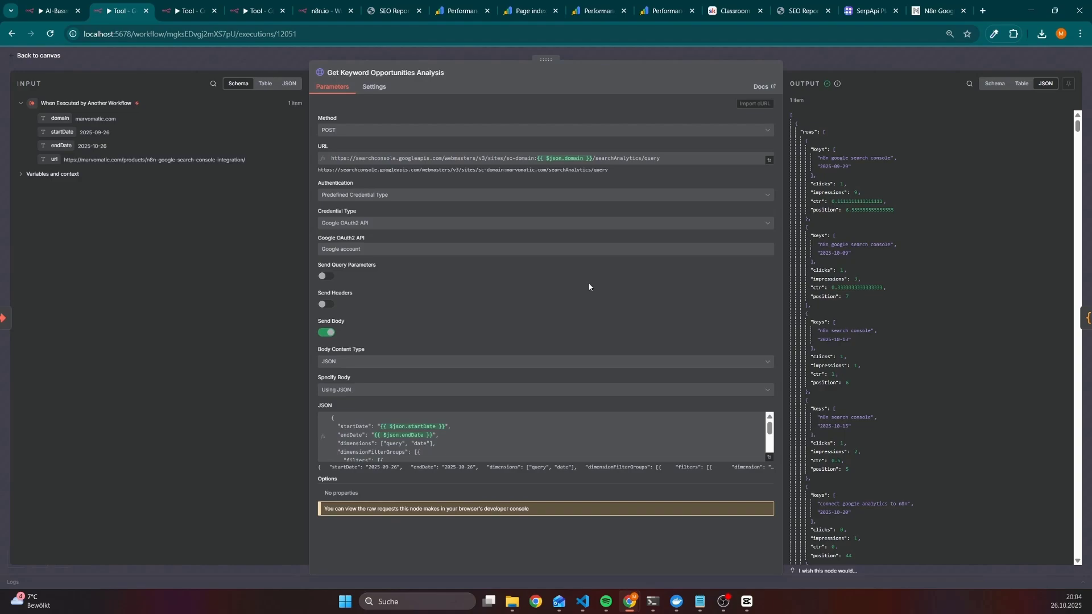
click(869, 57)
key(ctrl+Page_Up)
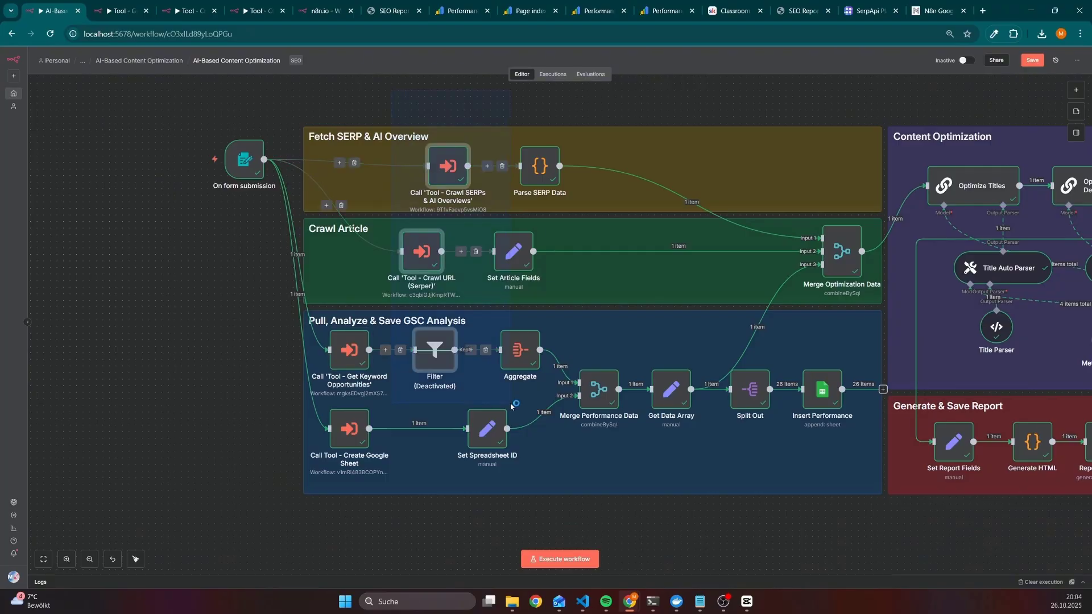
Step: View The AI SEO Society's Skool classroom, and return to the AI-Based Content Optimization workflow to look over its sections
click(734, 10)
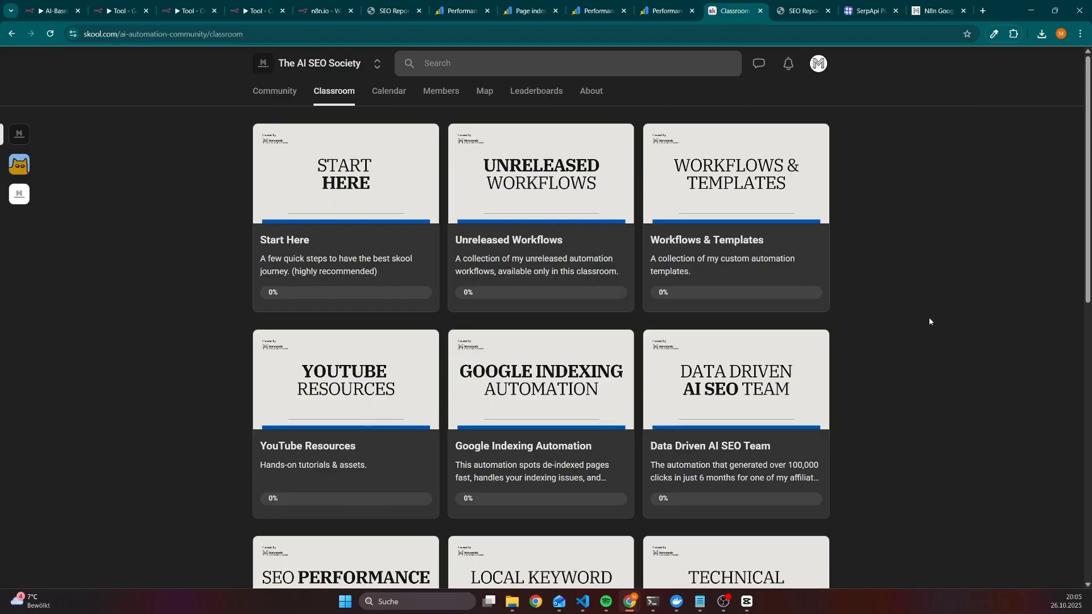
key(ctrl+1)
scroll(883, 516, right, 6)
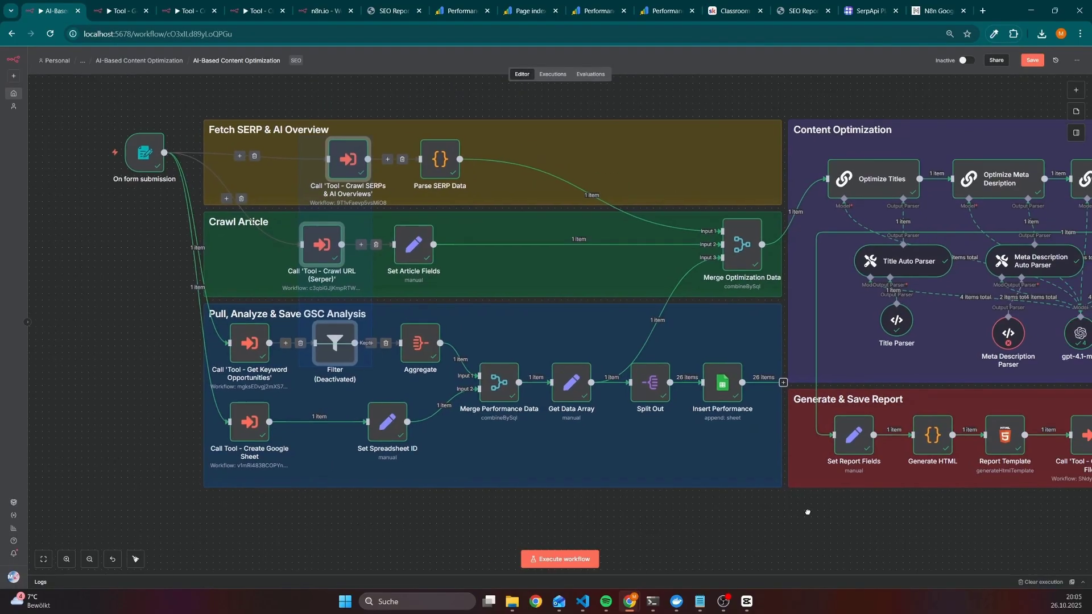
scroll(671, 494, left, 5)
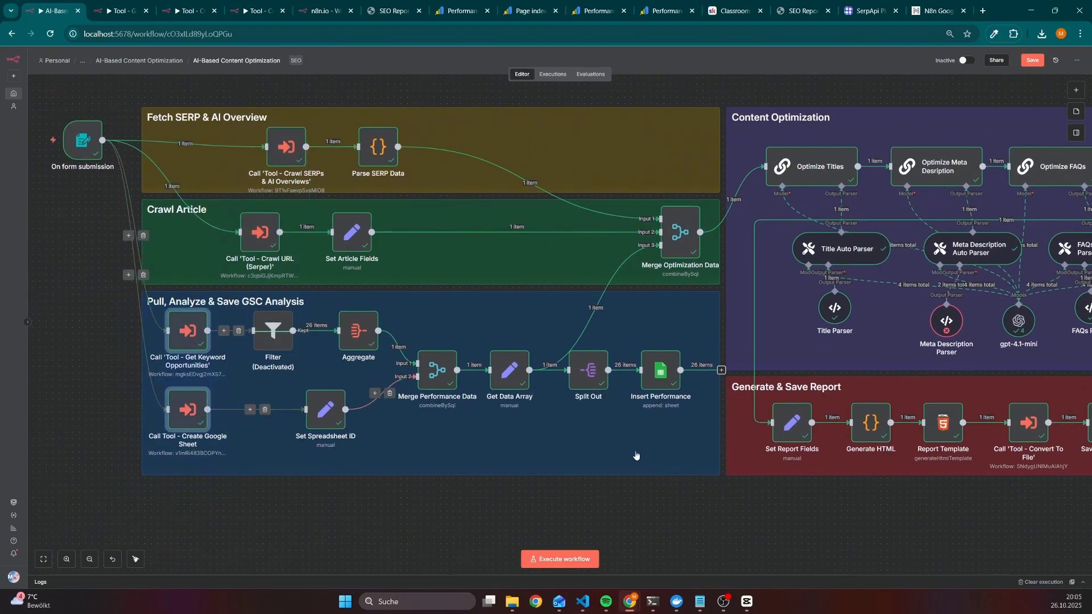
drag(771, 501, 905, 495)
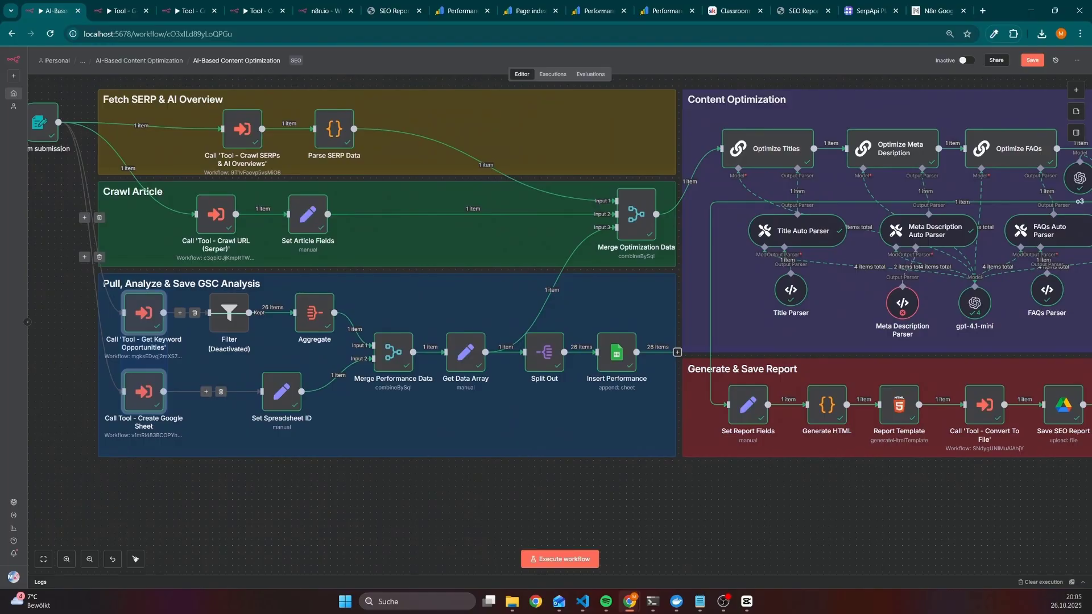